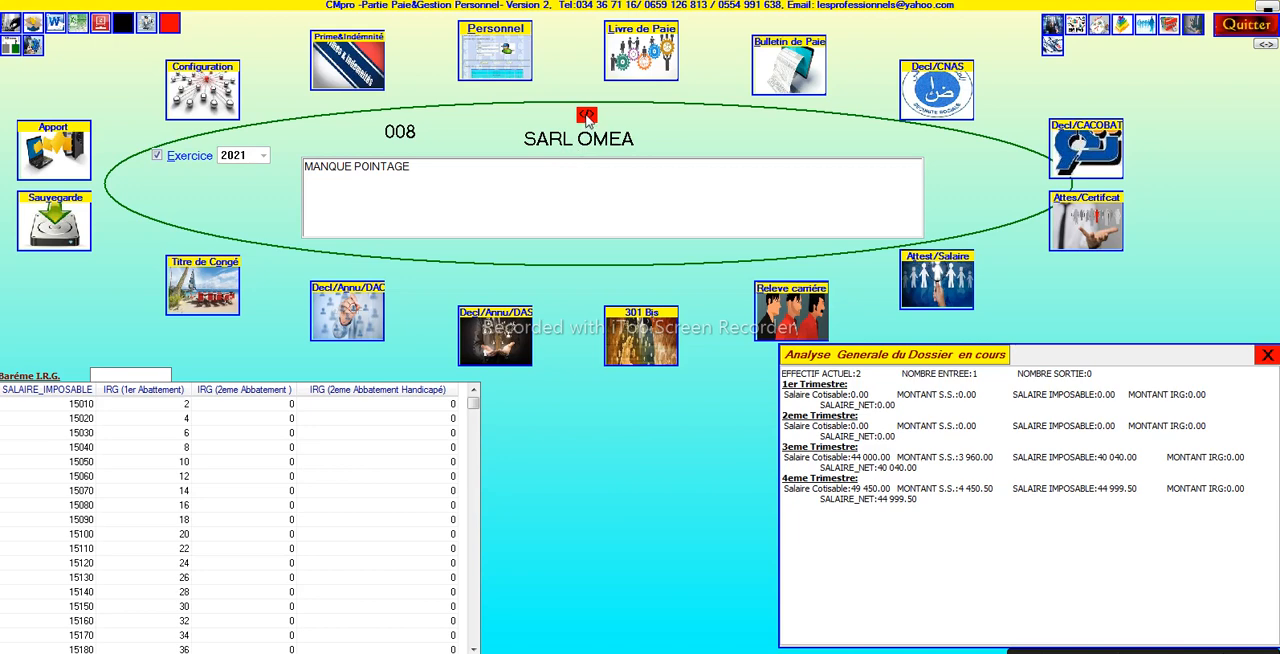
- Open the list of dossiers and create a new dossier numbered 145
left_click(587, 117)
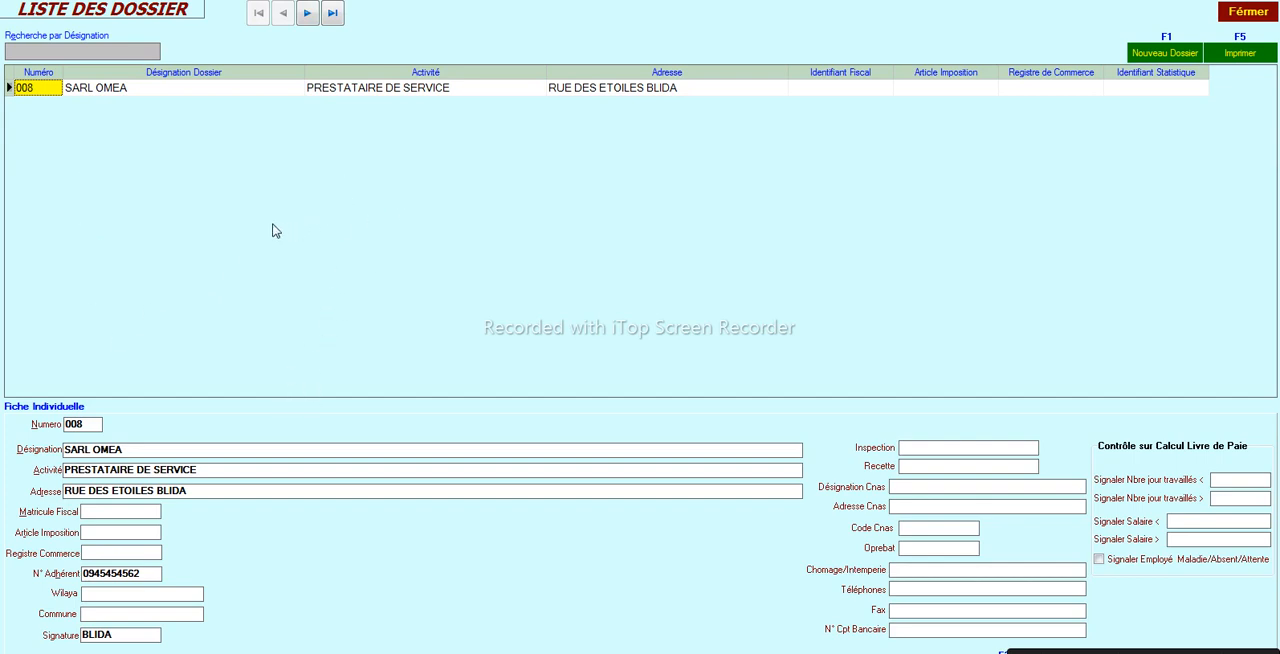
left_click(266, 92)
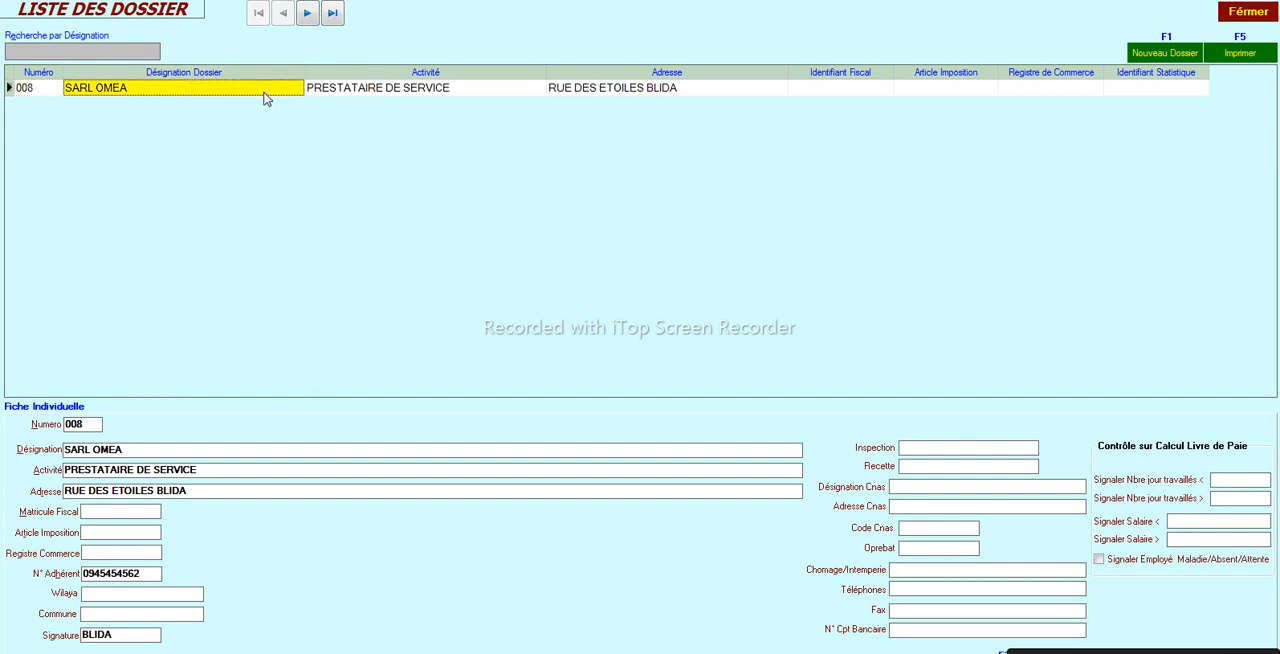
left_click(1173, 58)
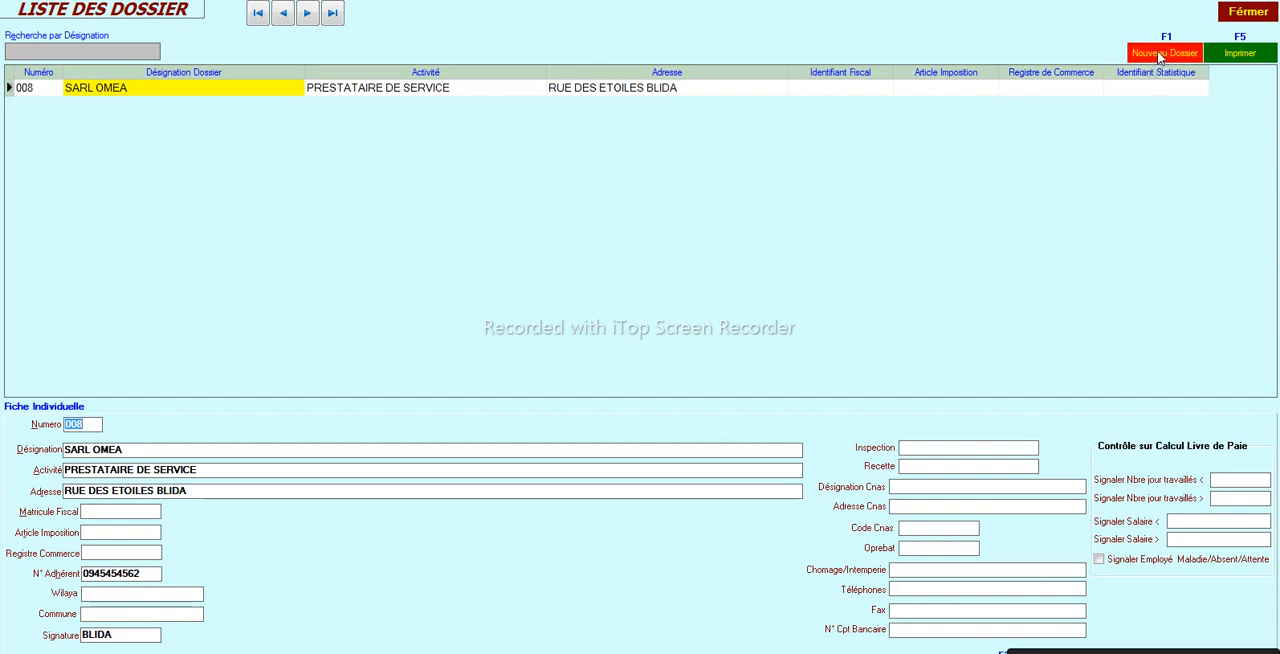
left_click(1160, 58)
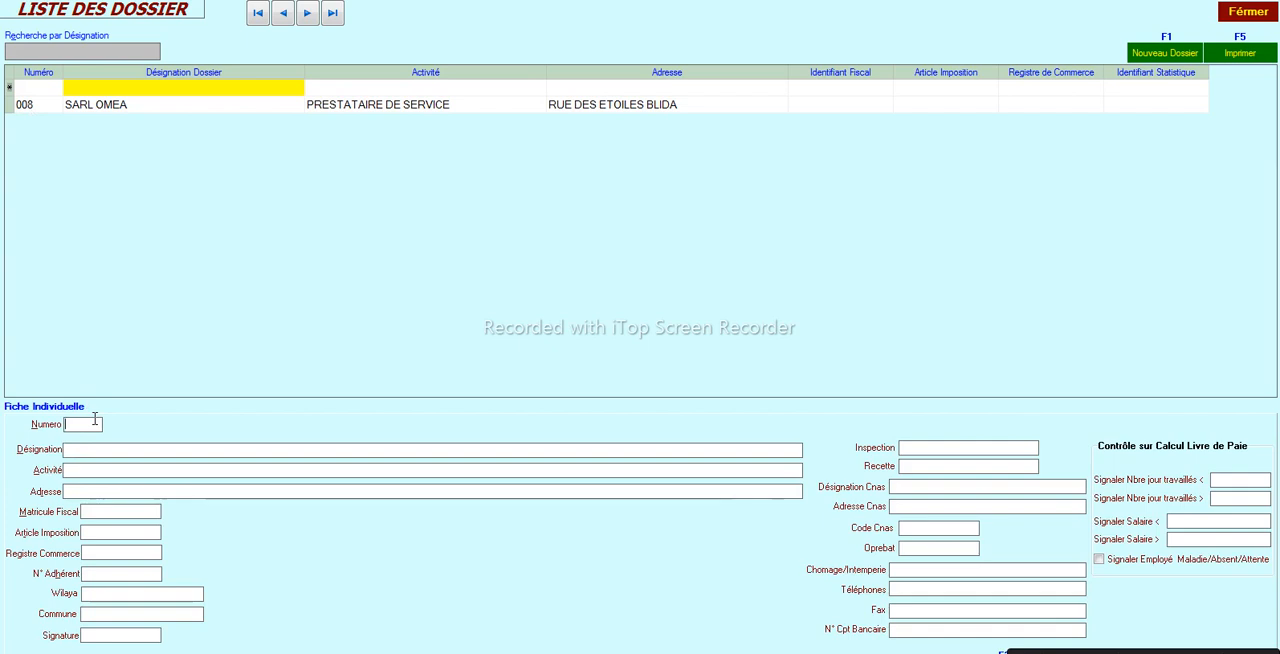
type("145")
- Enter SNC BEJA ET CIE as the new dossier's designation
left_click(76, 451)
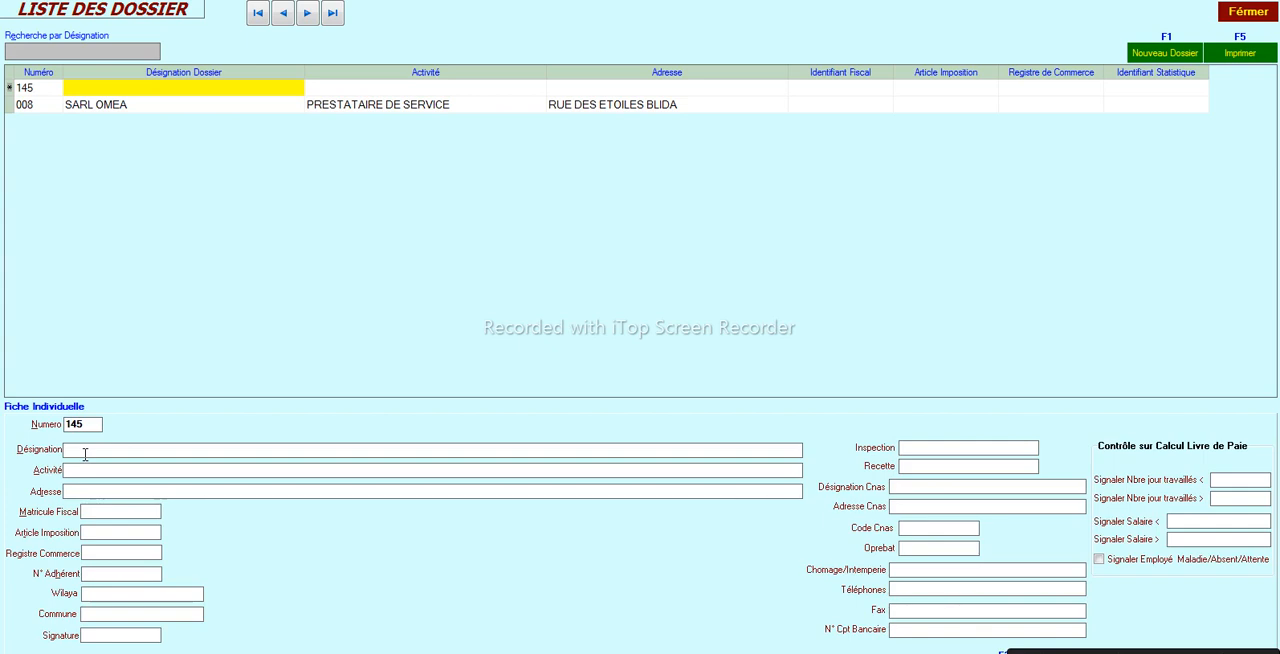
type("ets")
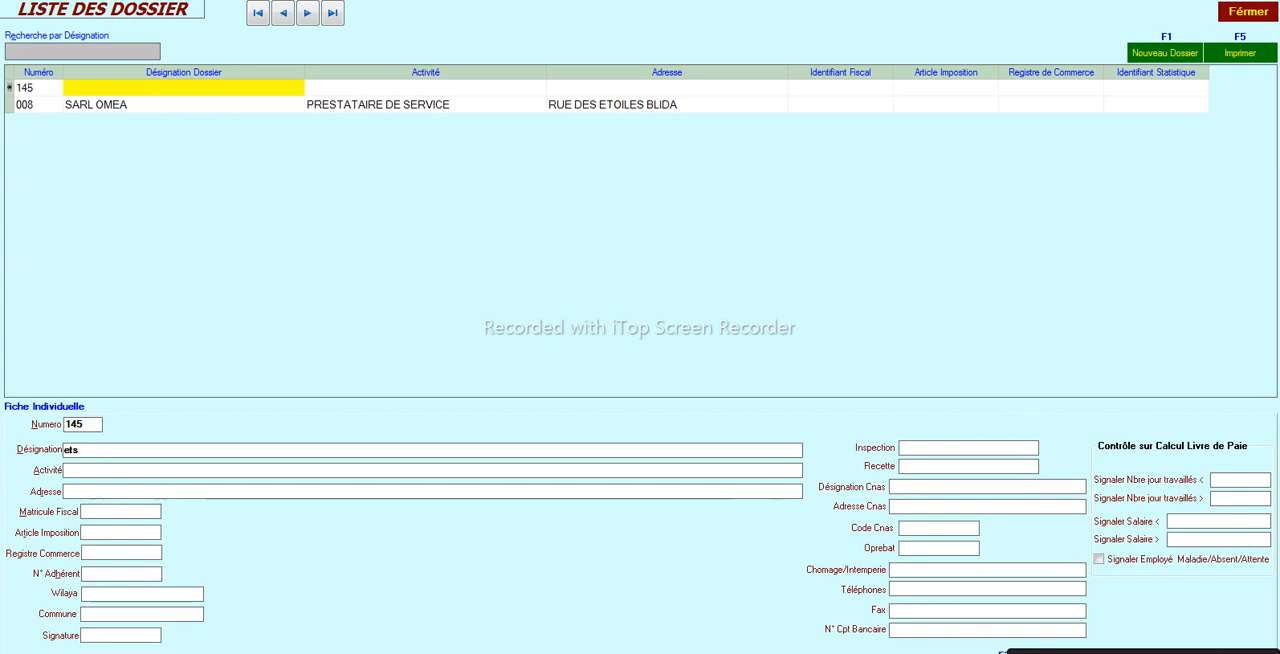
key("shift+Home")
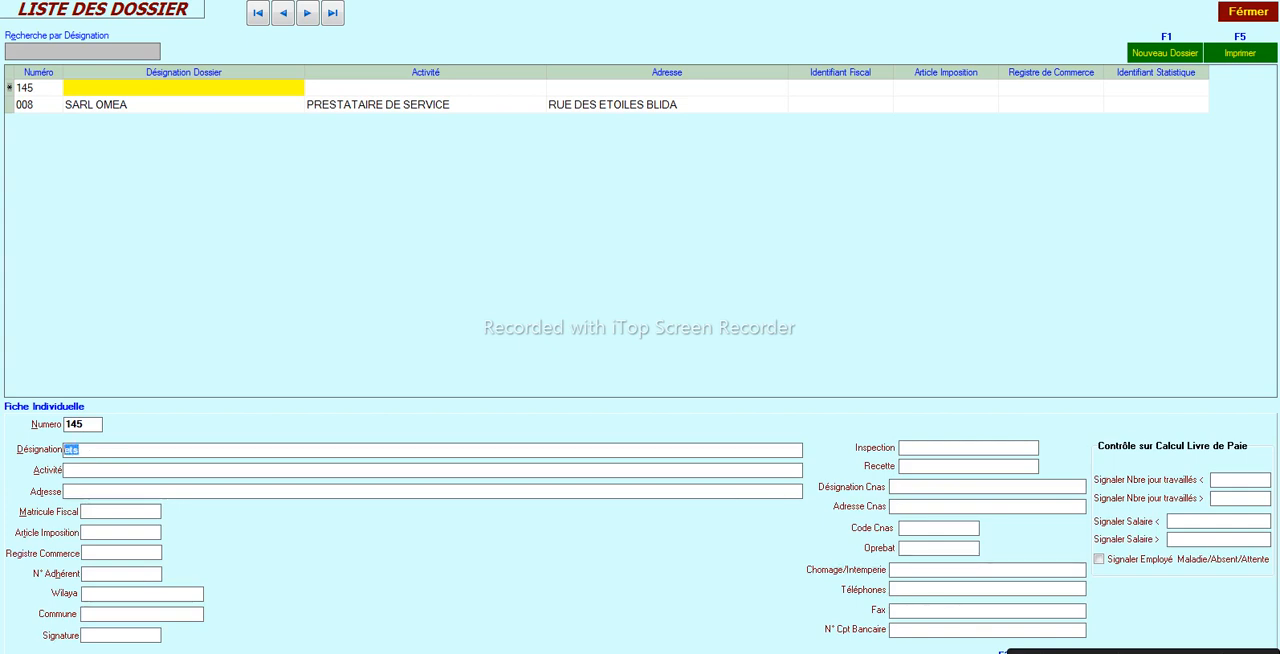
type("S")
type("NCX")
key("BackSpace")
key("BackSpace")
type("BEJA ET CIE")
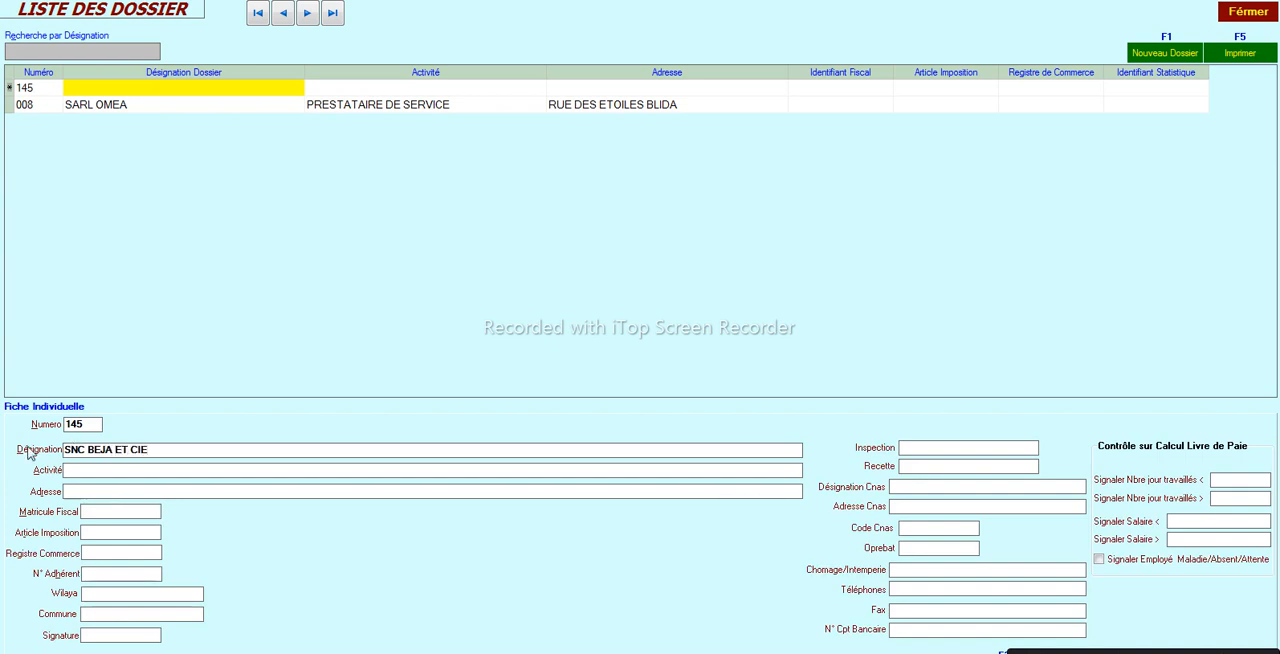
- Enter the company's member number (N° Adhérent) in the new dossier's record
left_click(66, 470)
left_click(71, 490)
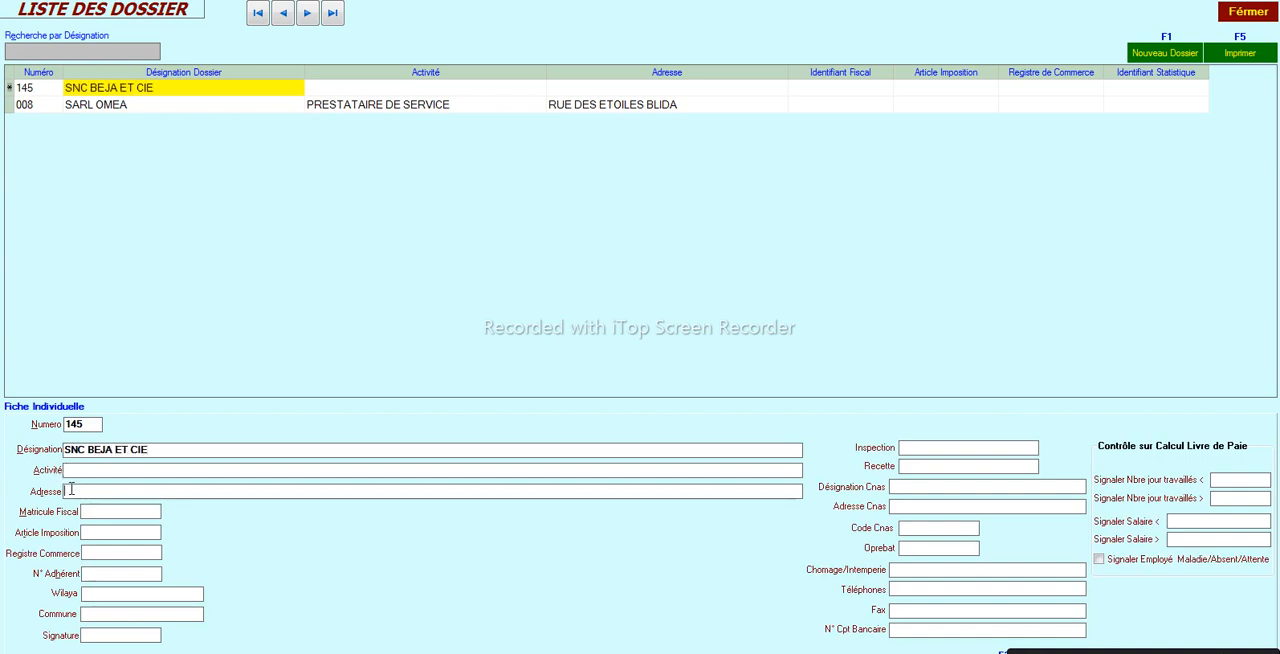
left_click(84, 512)
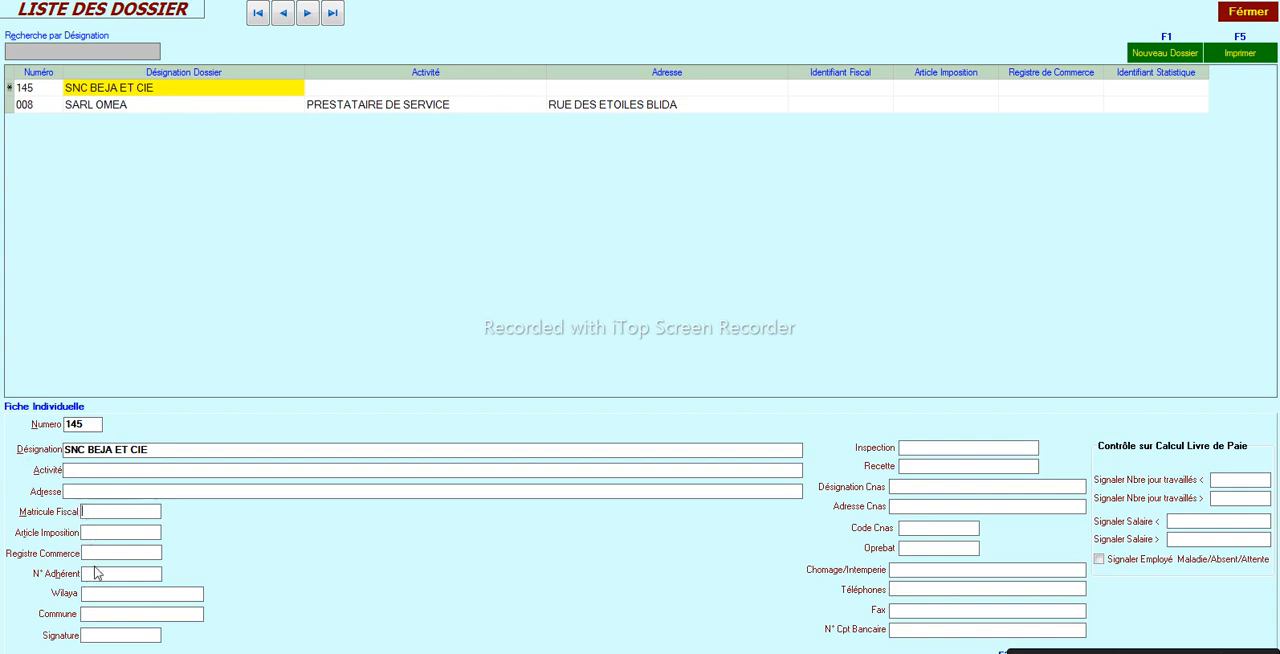
left_click(96, 552)
left_click(86, 576)
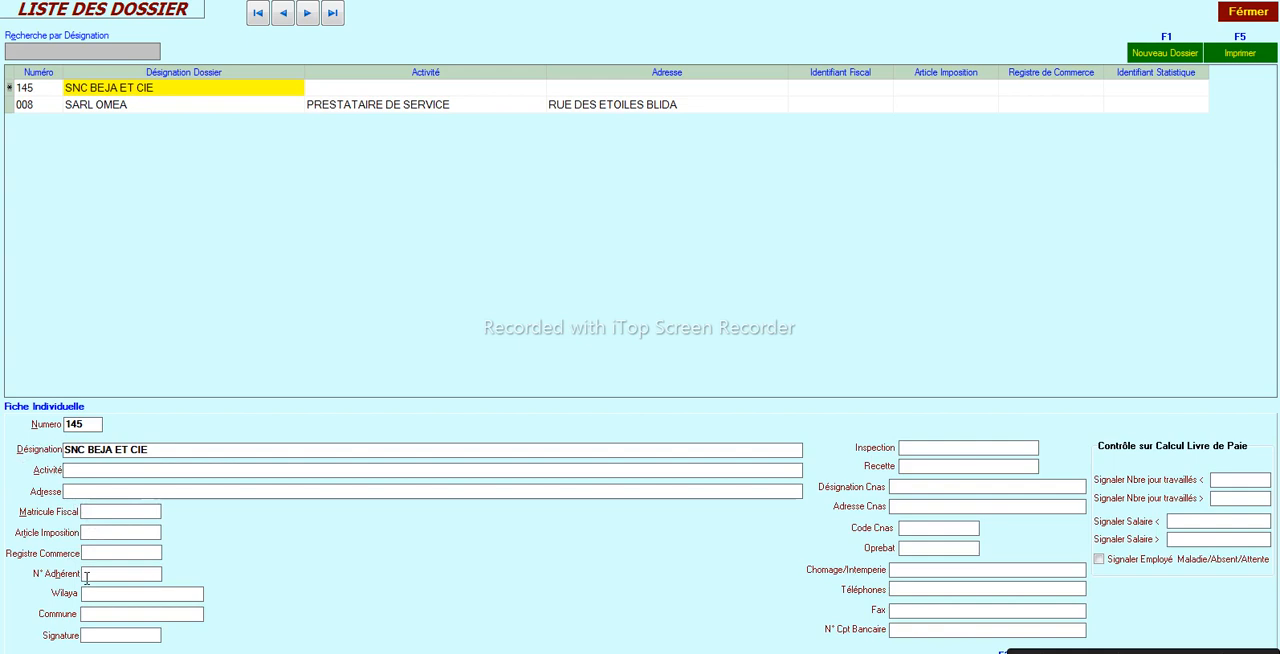
left_click(81, 494)
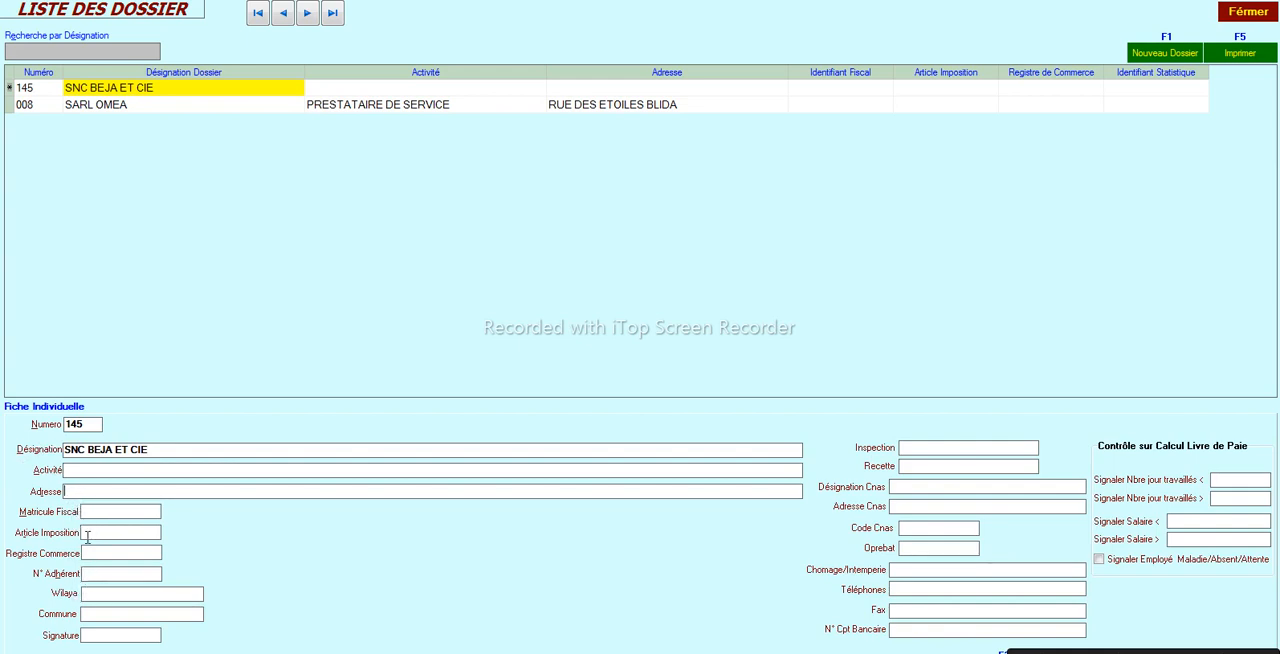
left_click(86, 572)
- Set the dossier's signature place to SETIF
key("Tab")
key("Tab")
type("SETIF")
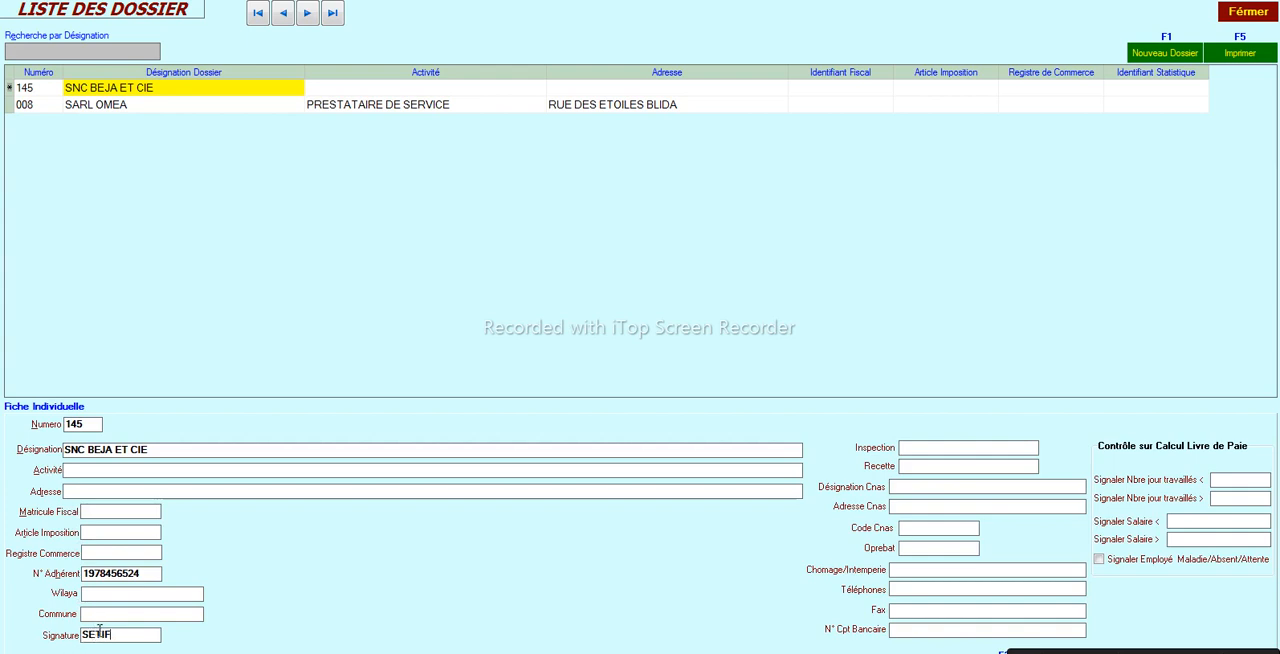
left_click_drag(115, 632, 67, 640)
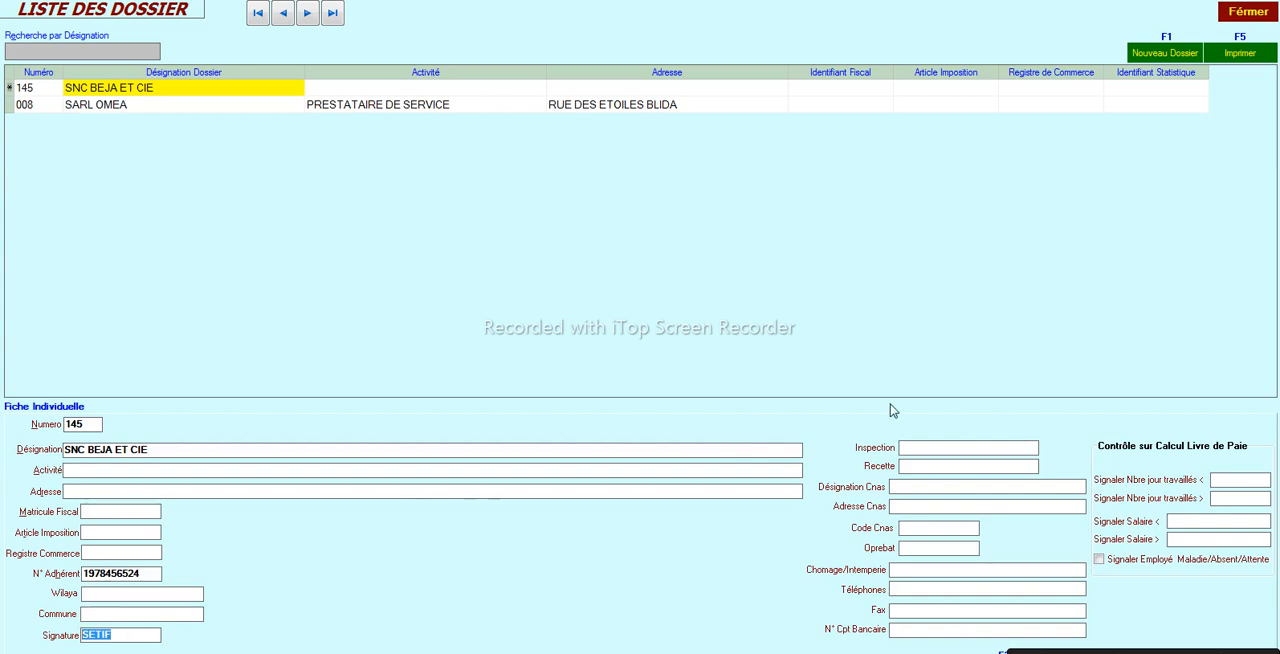
- Save the new dossier, leaving the CNAS details and payroll calculation controls empty
left_click(916, 466)
left_click(908, 509)
left_click(912, 548)
key("BackSpace")
left_click(1207, 539)
left_click(1004, 652)
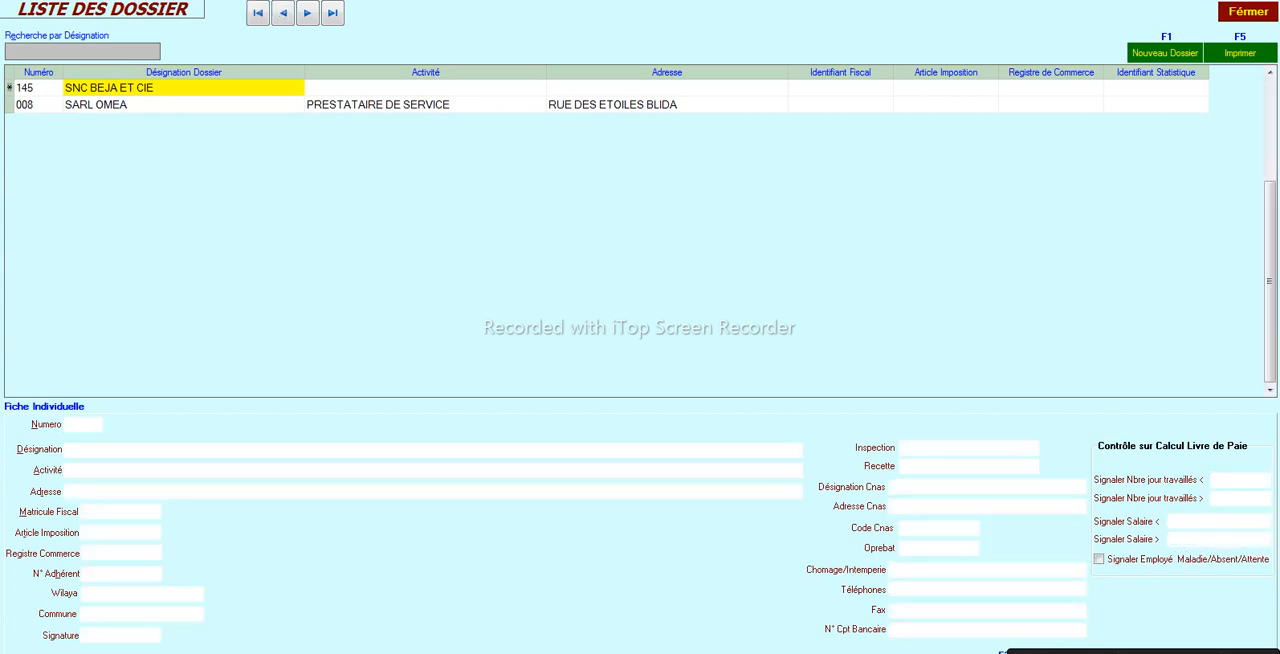
left_click(645, 389)
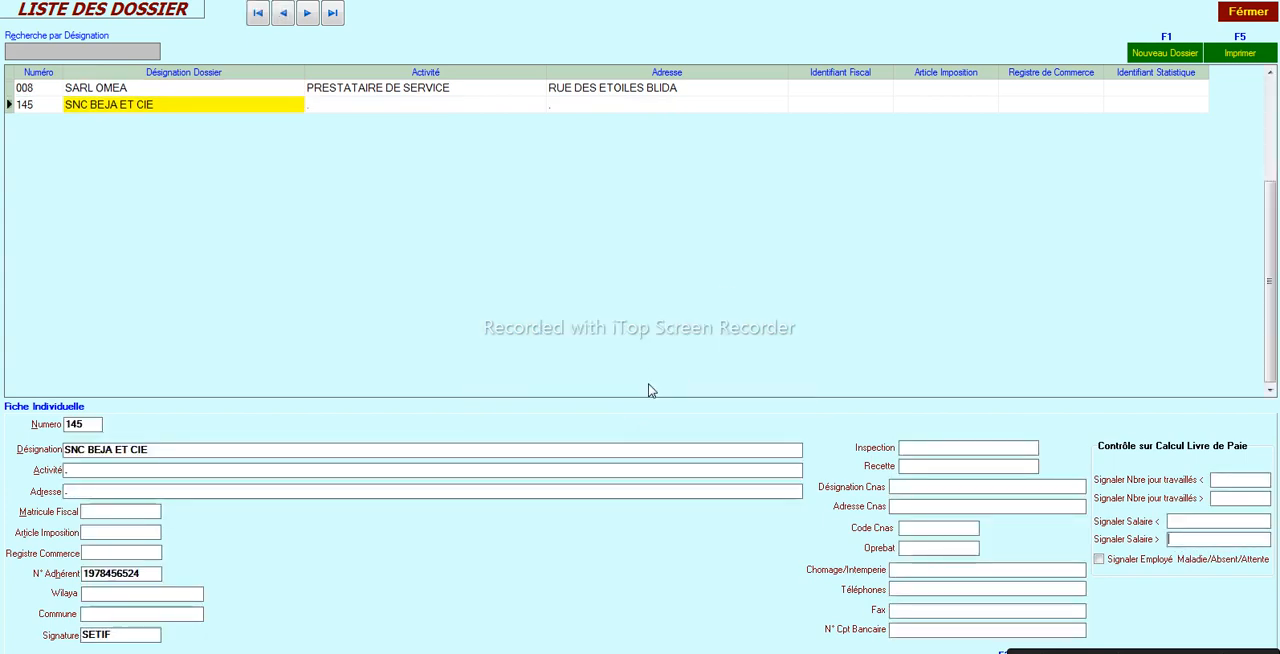
- Open the dossier SNC BEJA ET CIE as the current dossier
left_click(35, 107)
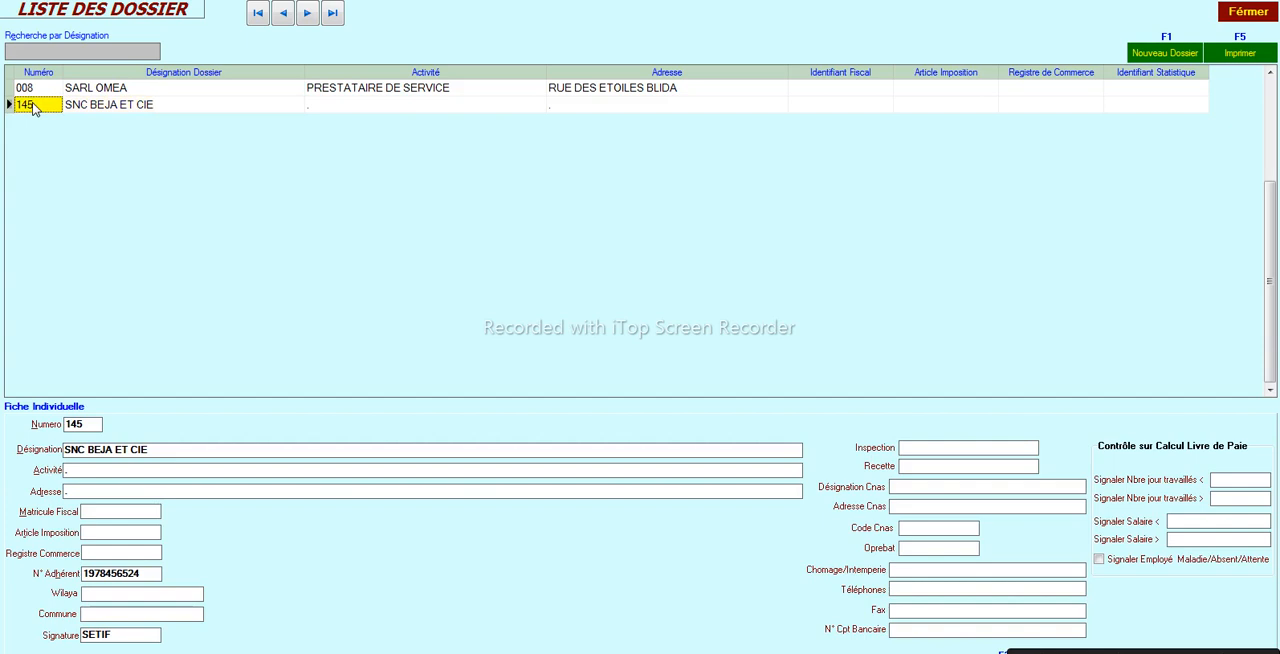
left_click(119, 108)
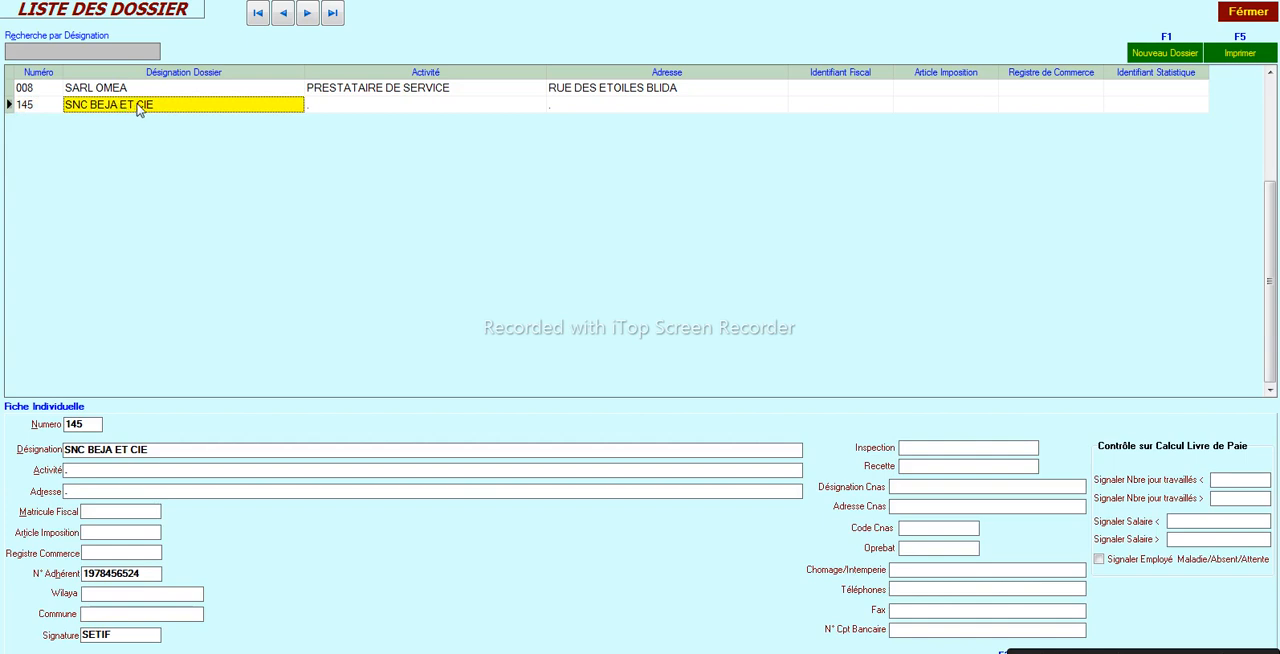
double_click(140, 110)
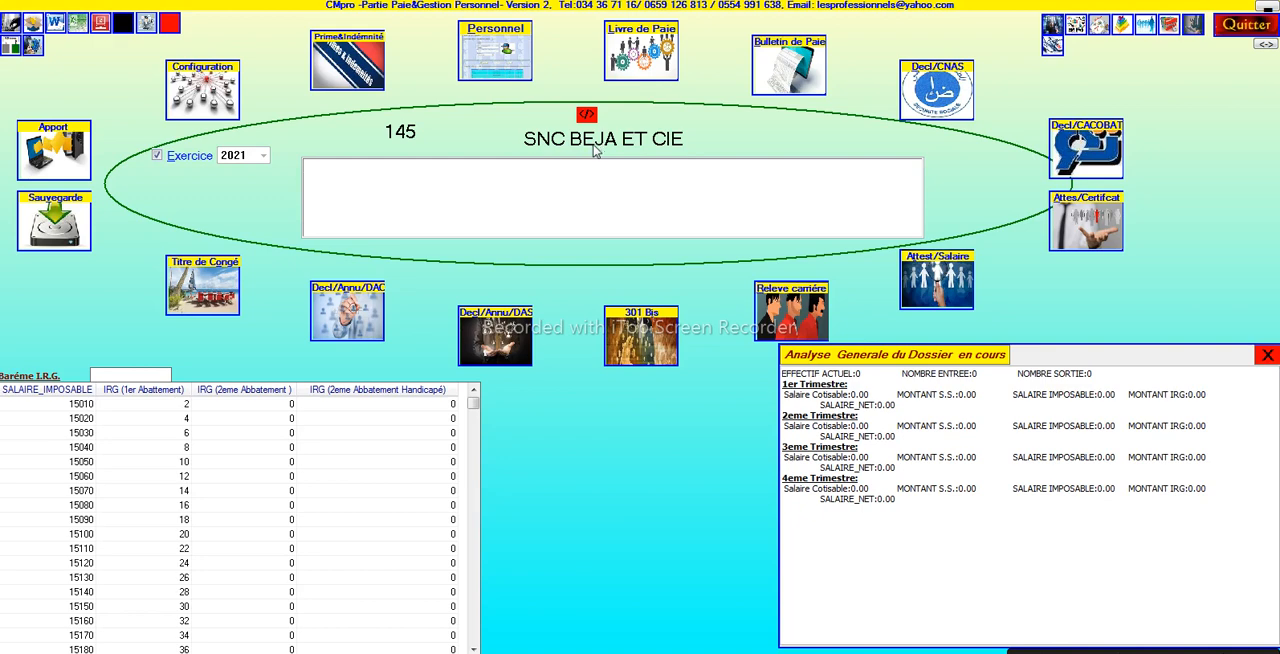
- Open the personnel records of the current dossier and start a new employee record
left_click(483, 48)
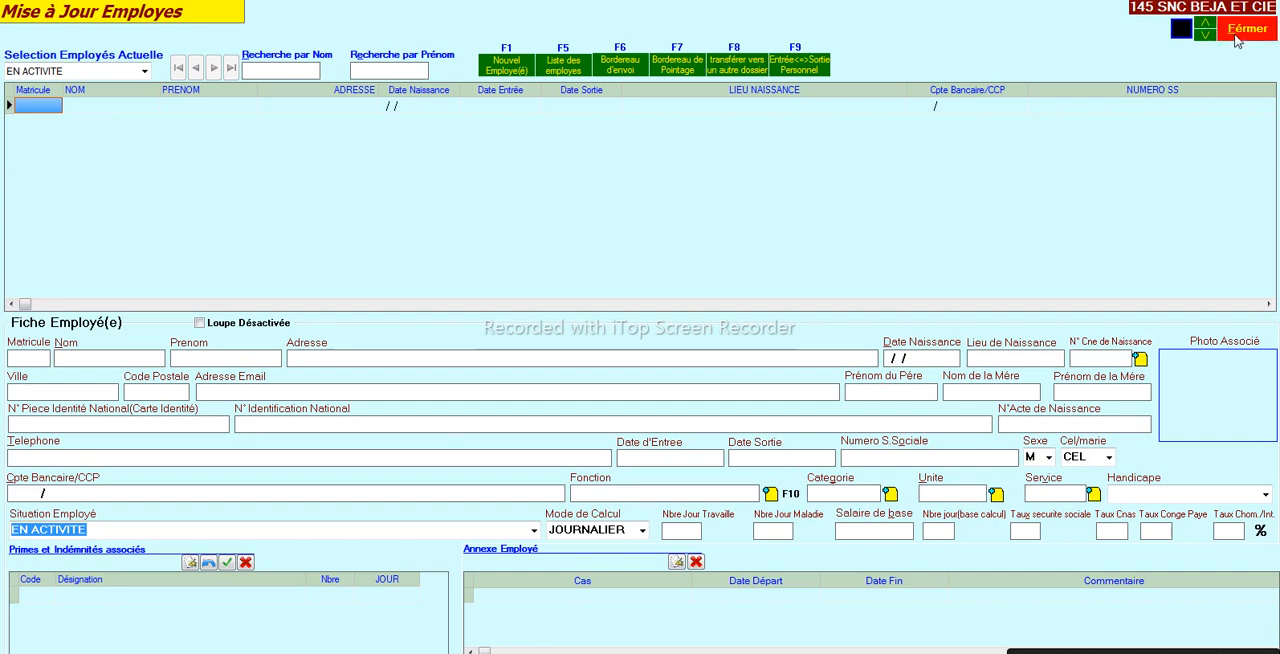
left_click(1235, 34)
left_click(497, 72)
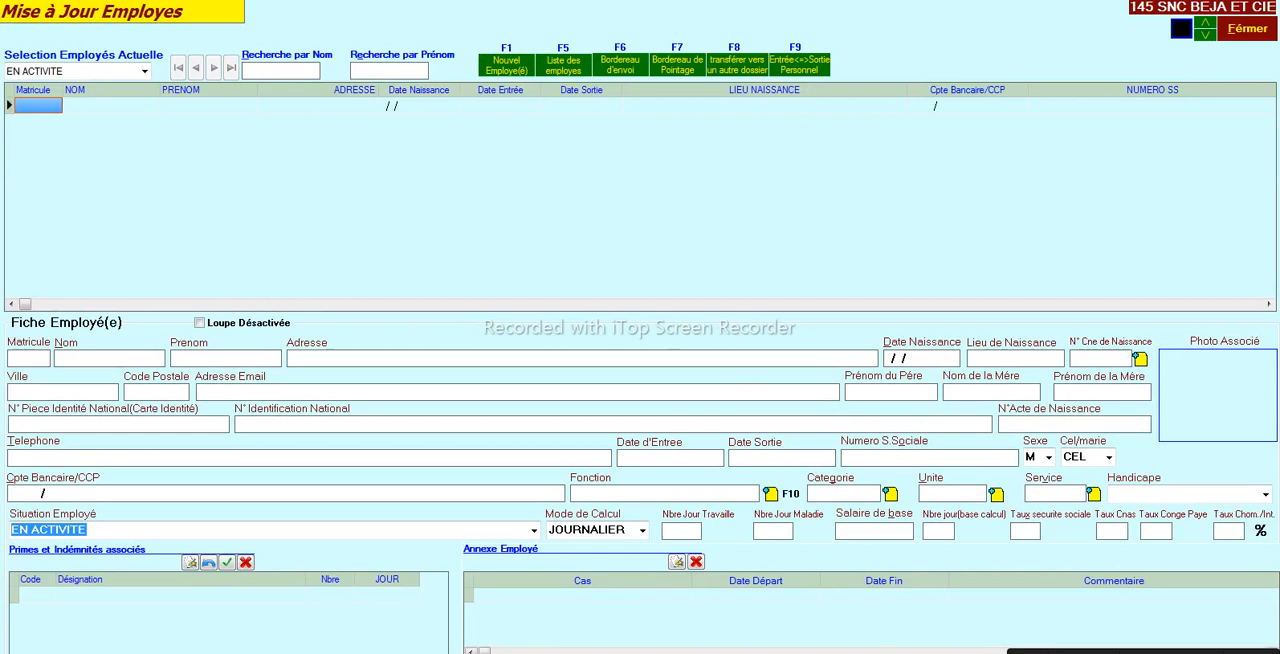
left_click(484, 72)
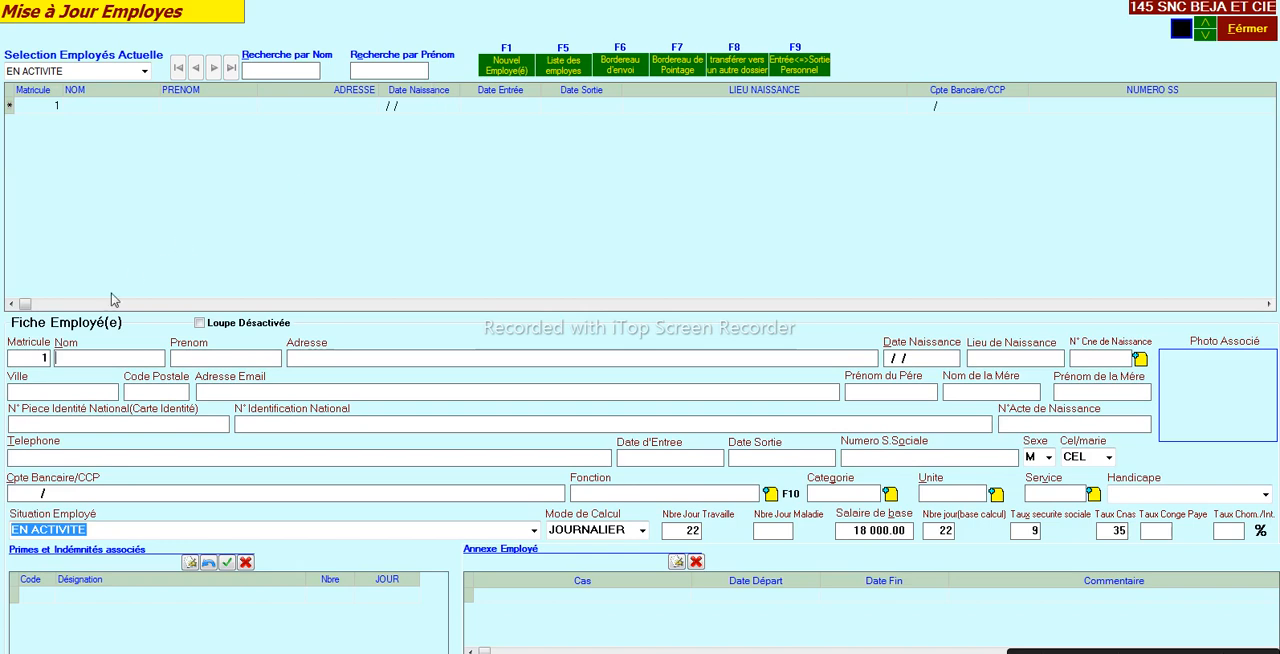
left_click(35, 358)
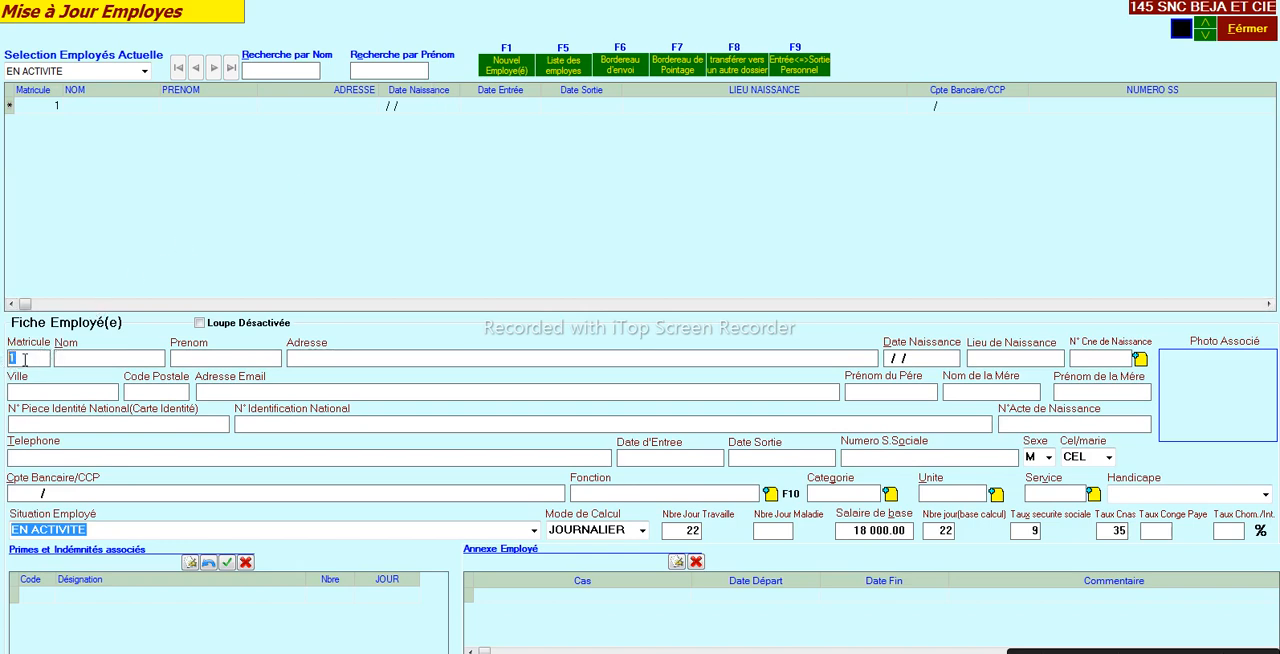
- Fill in the employee's last name and first name
left_click(70, 357)
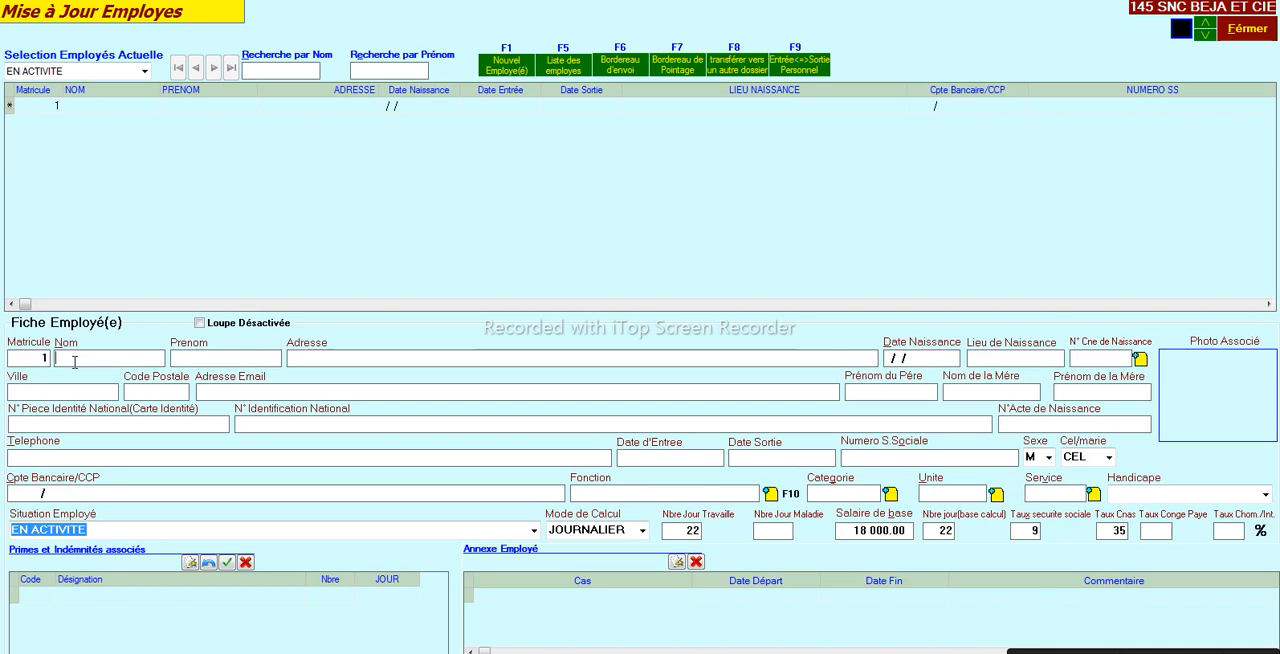
key("Tab")
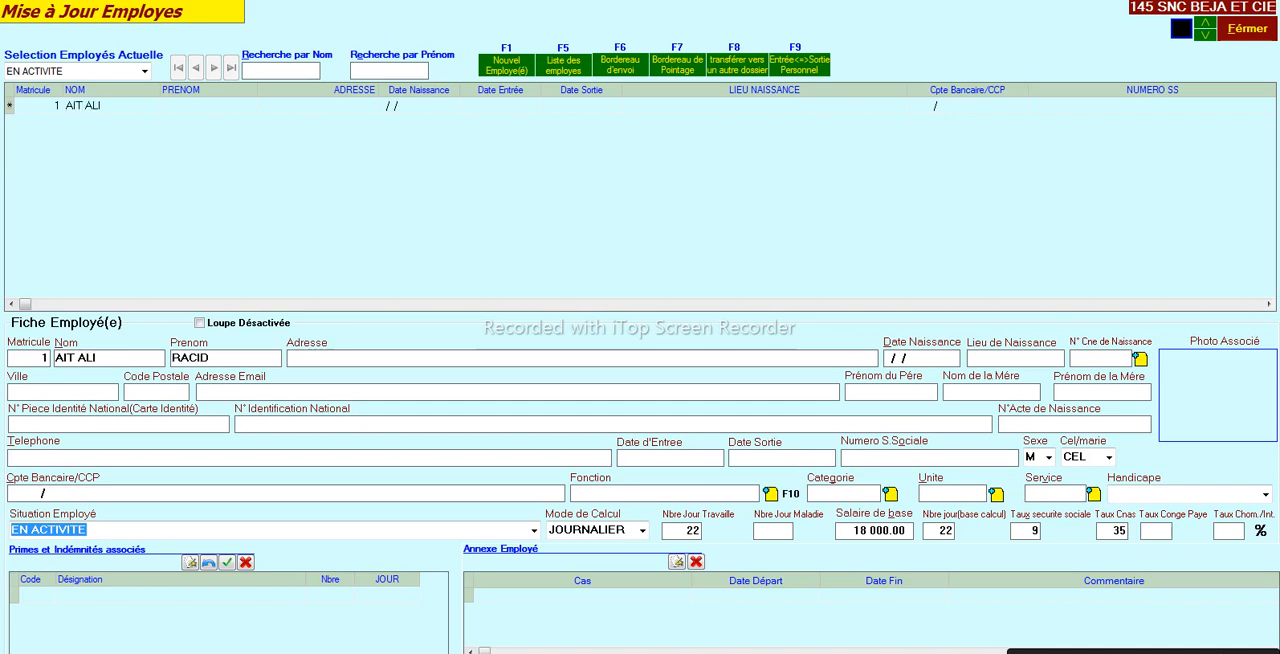
key("shift+Left")
- Fill in the employee's postal address
left_click(352, 362)
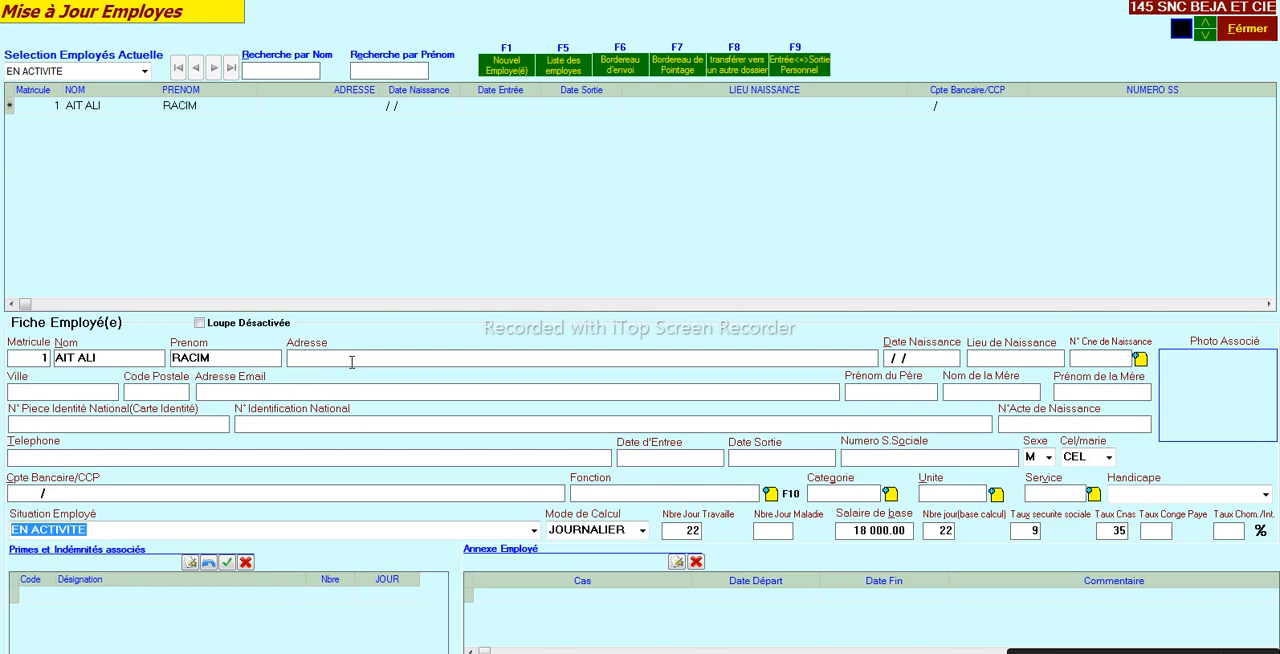
key("shift+Left")
key("shift+Left")
key("shift+Left")
key("shift+Left")
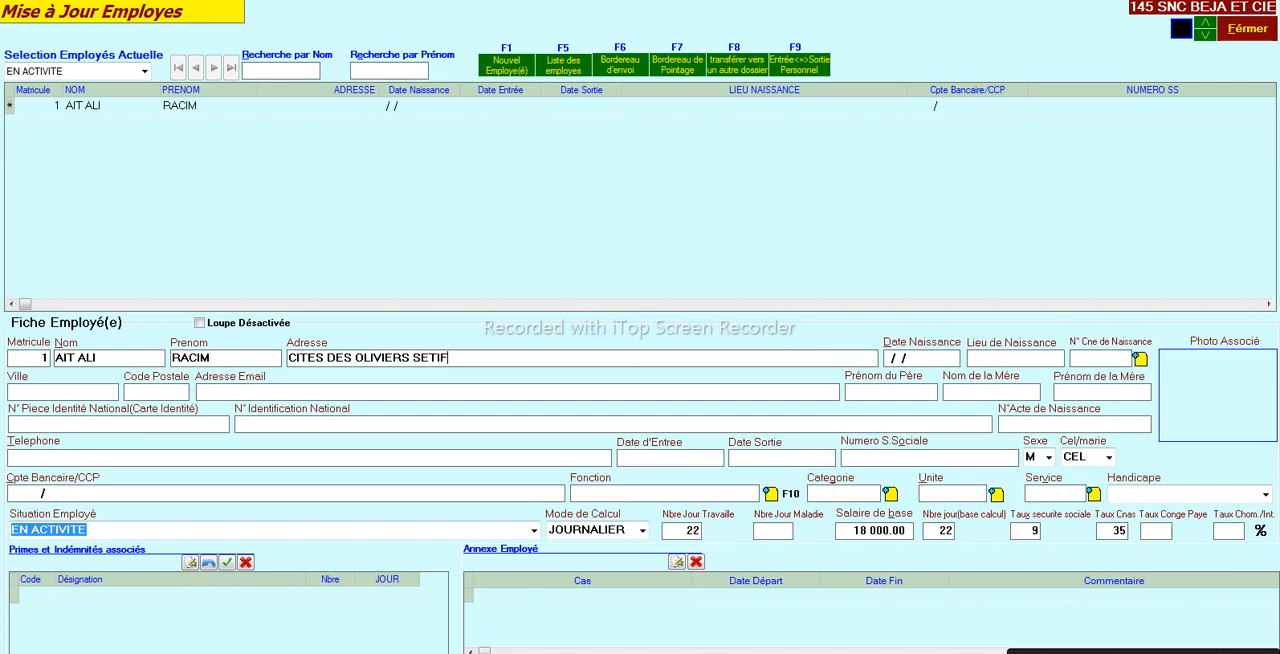
- Fill in the employee's date of birth
key("Tab")
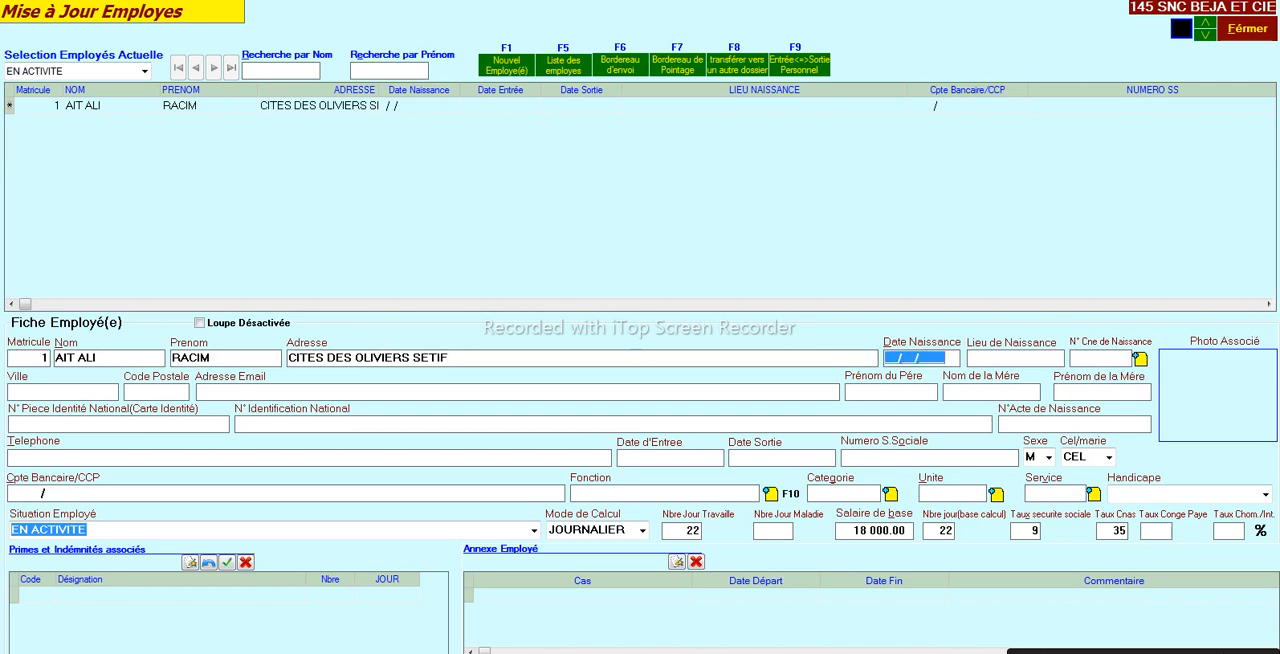
key("Tab")
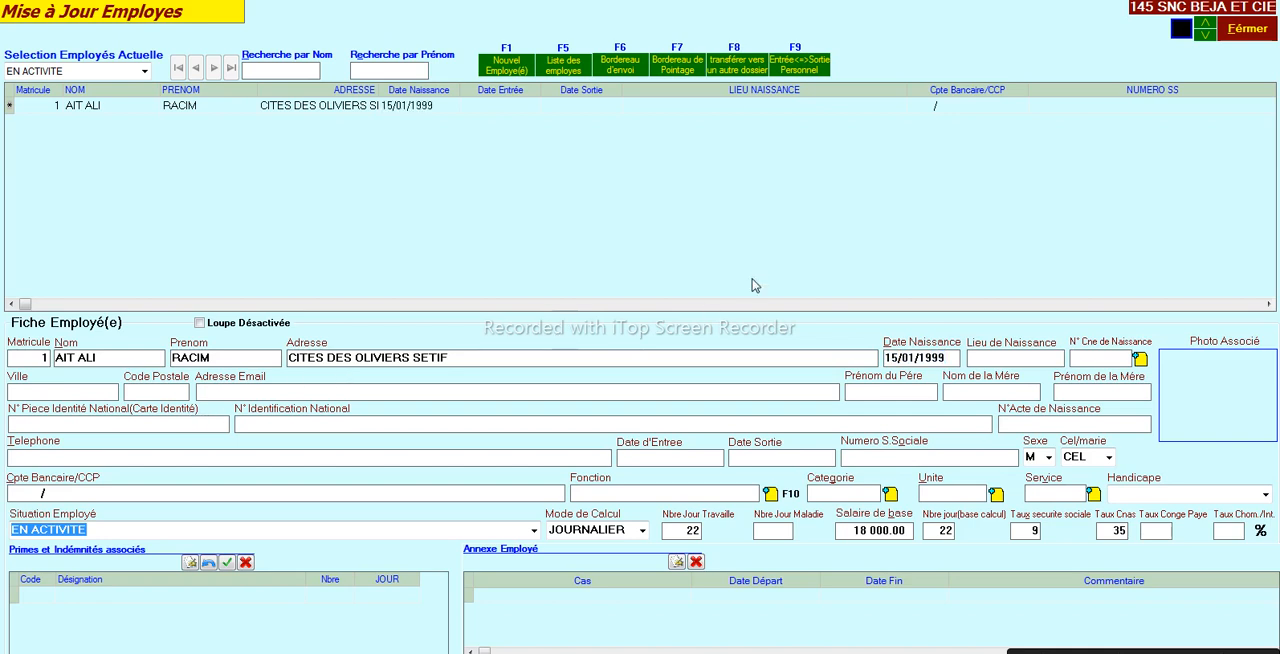
- Set the employee's entry date to 02/01/2020
left_click(637, 459)
type("02/01/2020")
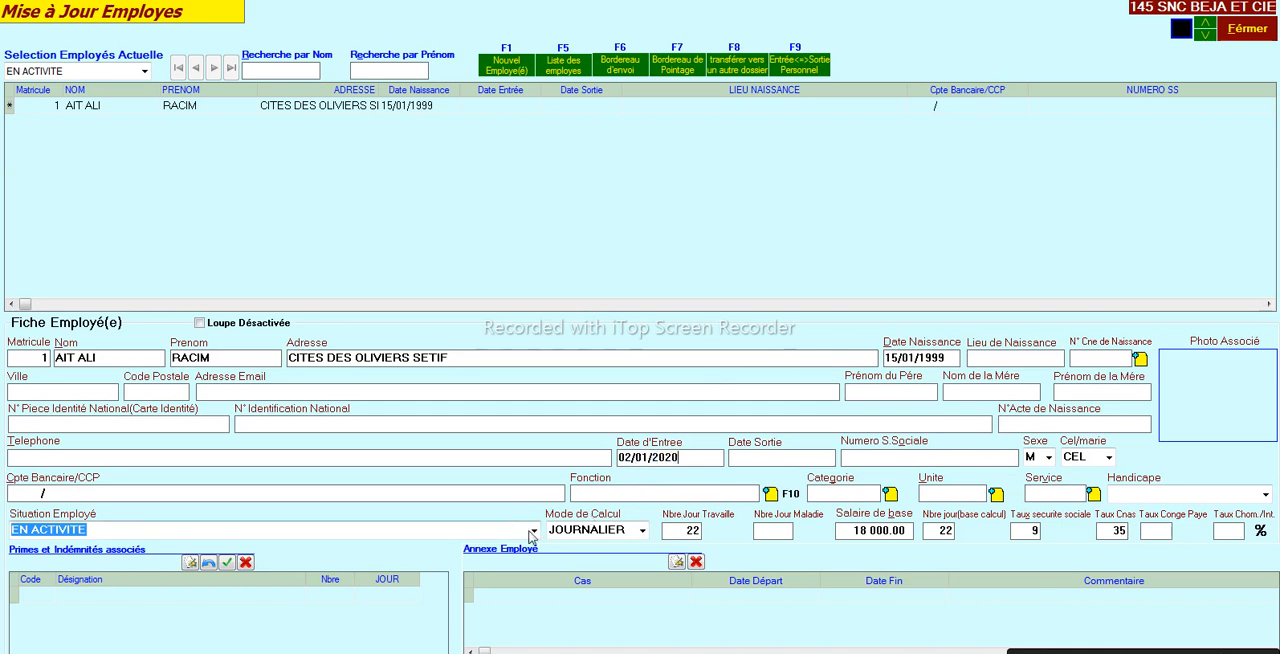
- Review the available employee situations and choose EN ACTIVITE
left_click(534, 531)
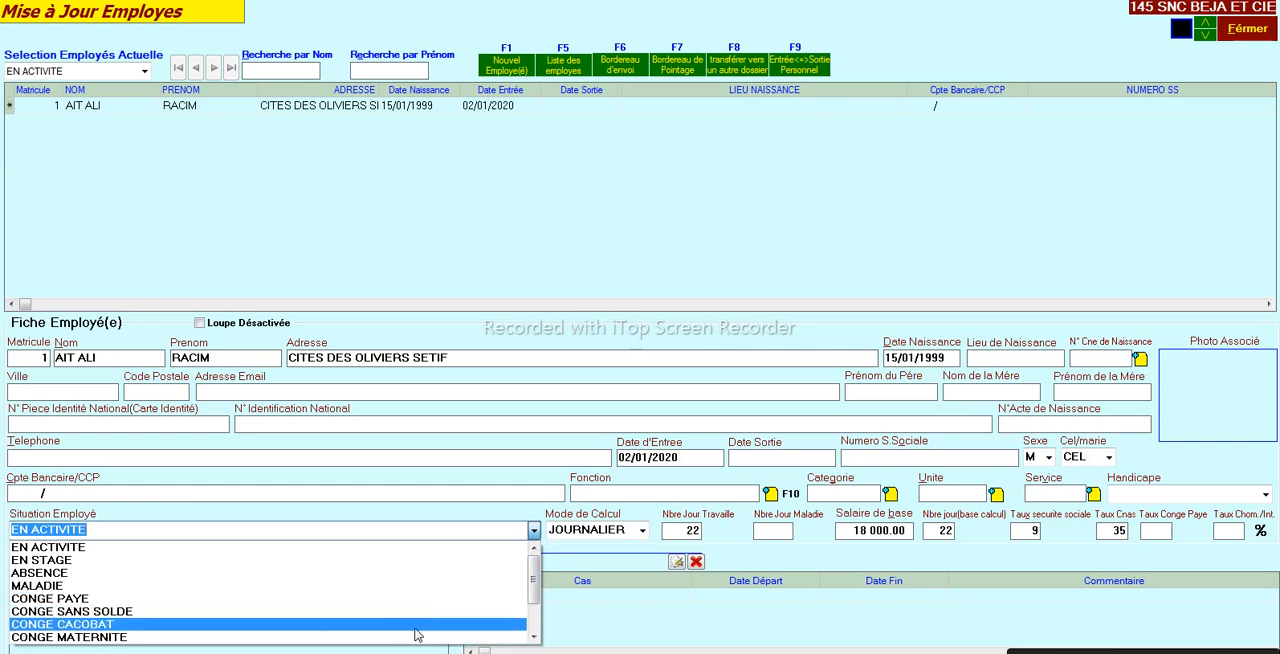
left_click_drag(533, 589, 533, 613)
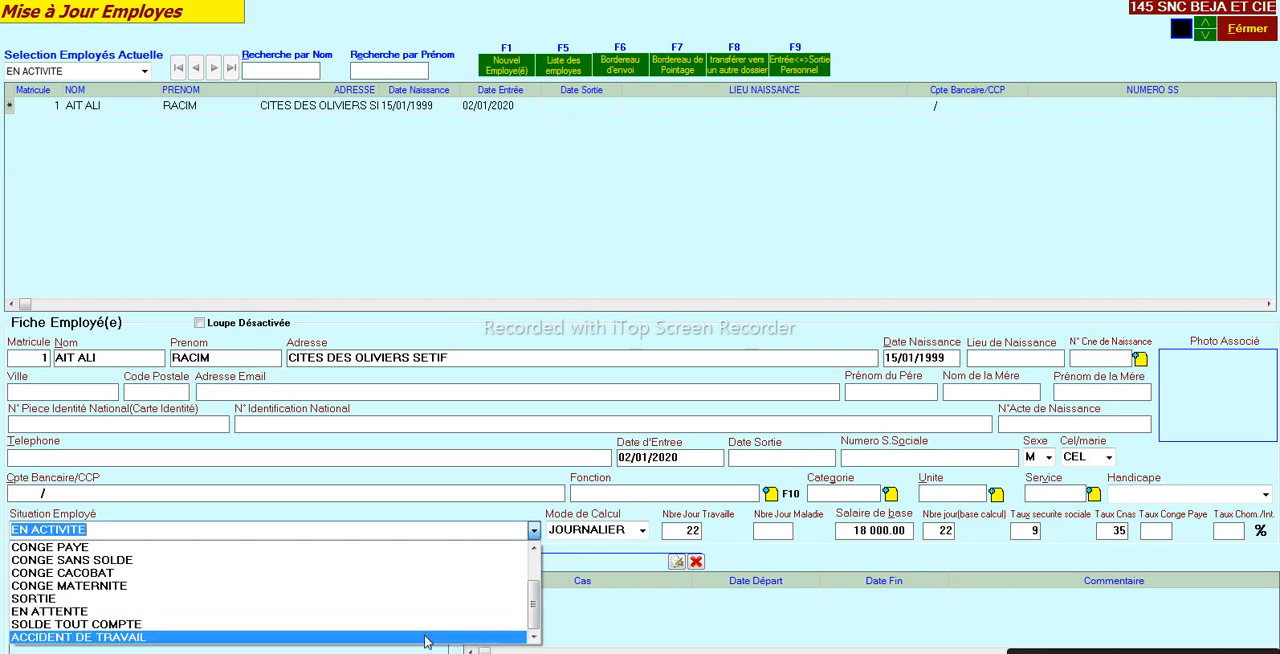
left_click_drag(534, 605, 535, 571)
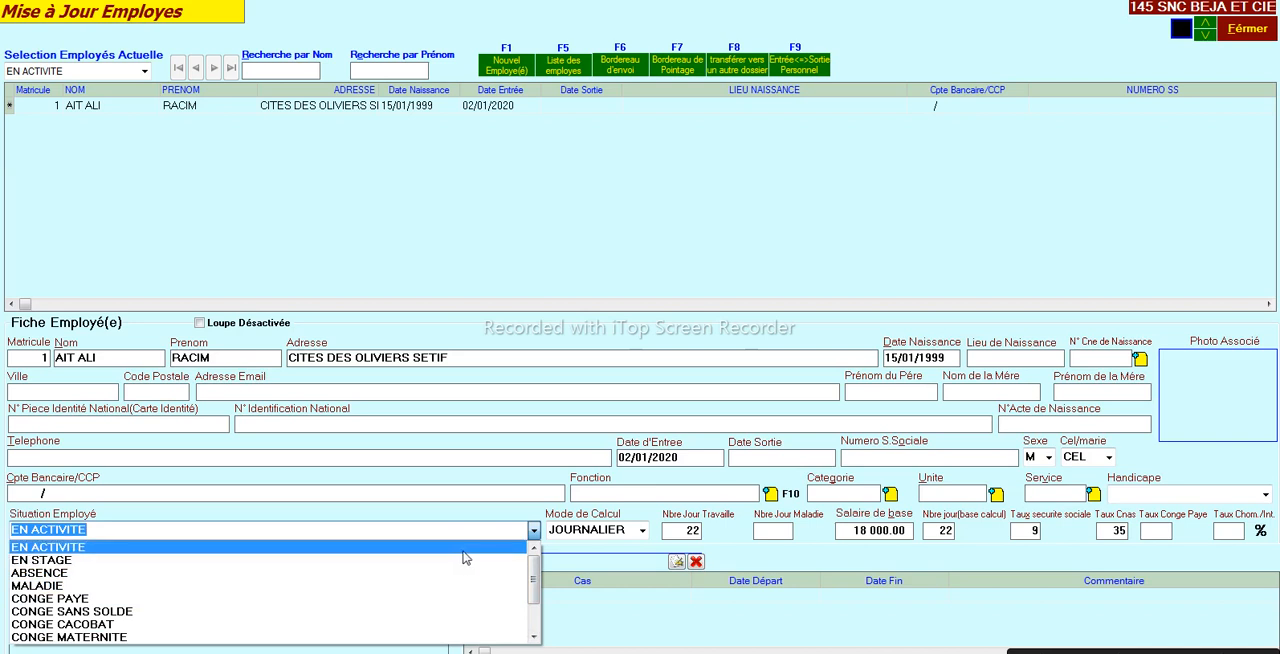
left_click(465, 556)
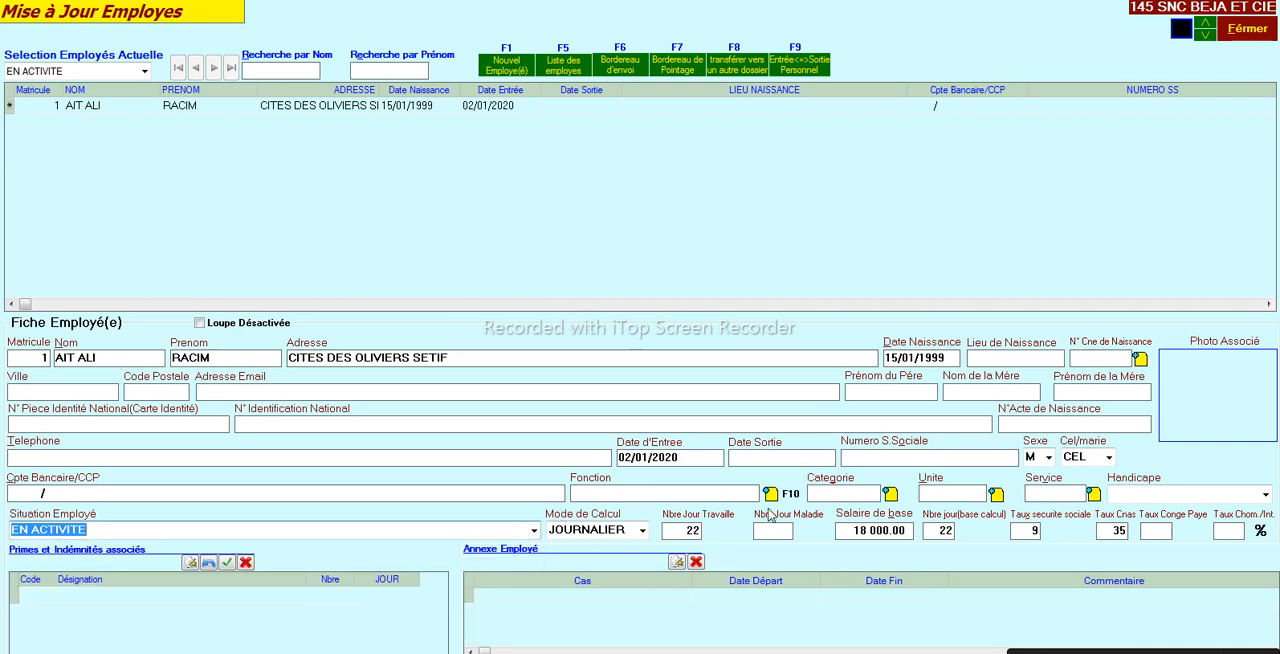
- Set the employee's base salary to 22 000.00 and try to save the employee record
double_click(848, 531)
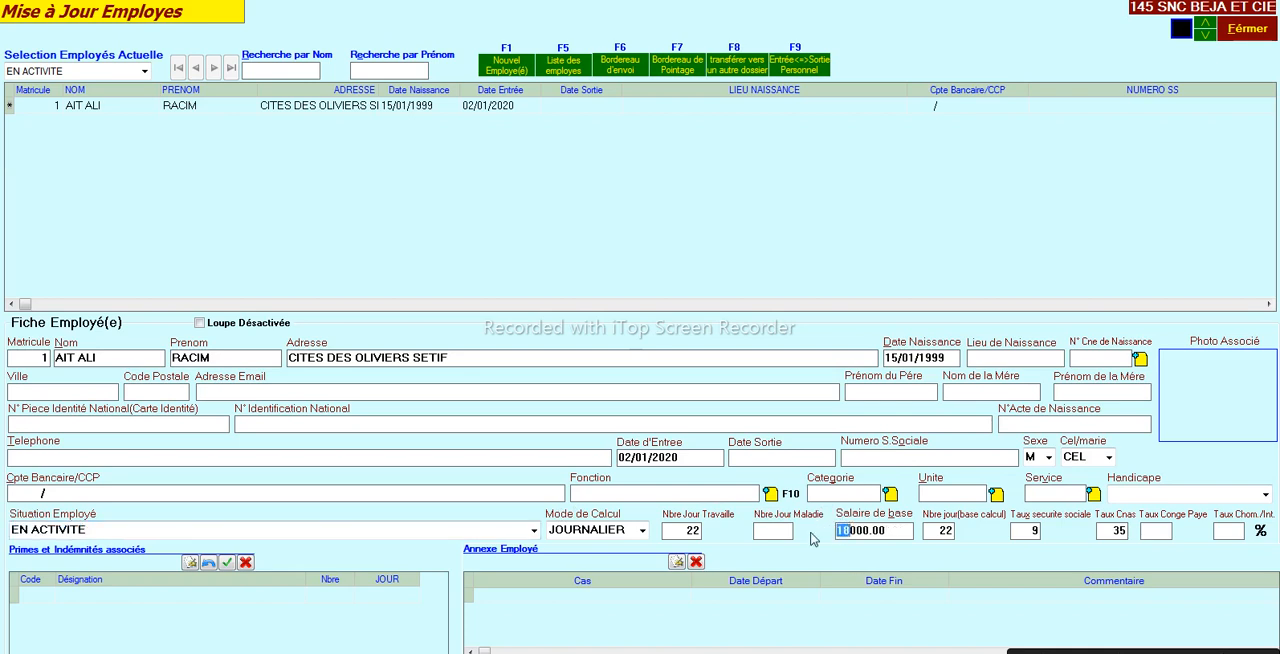
type("22")
left_click(275, 652)
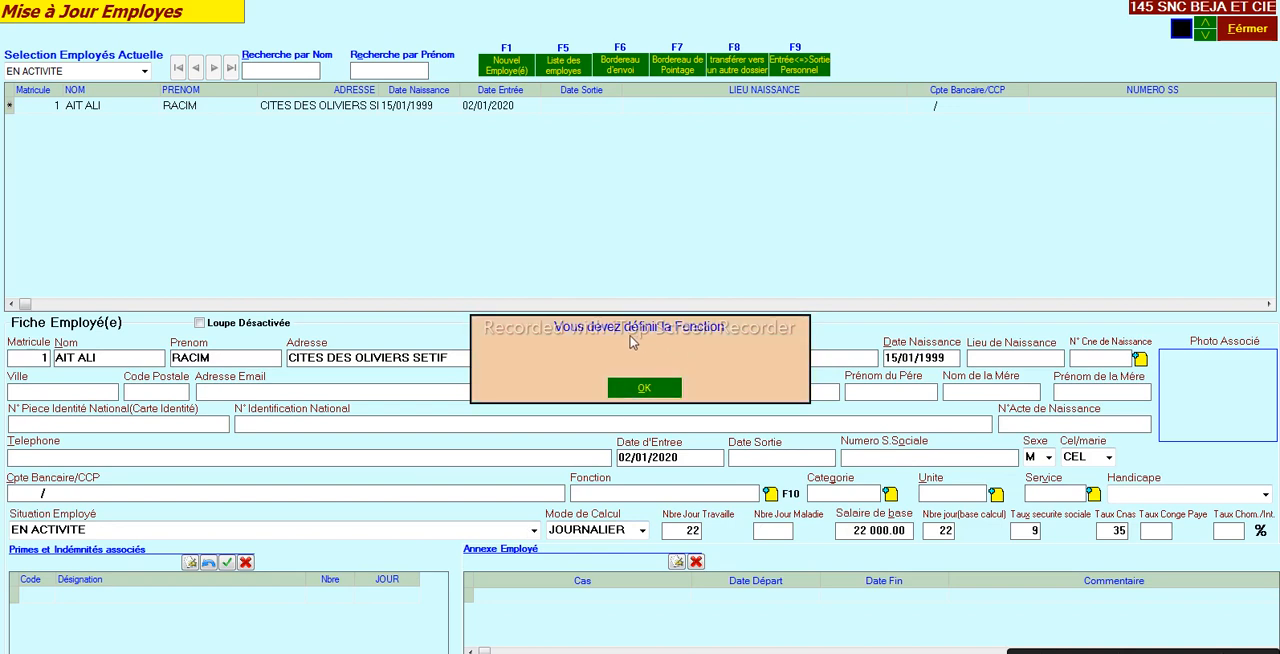
left_click(638, 388)
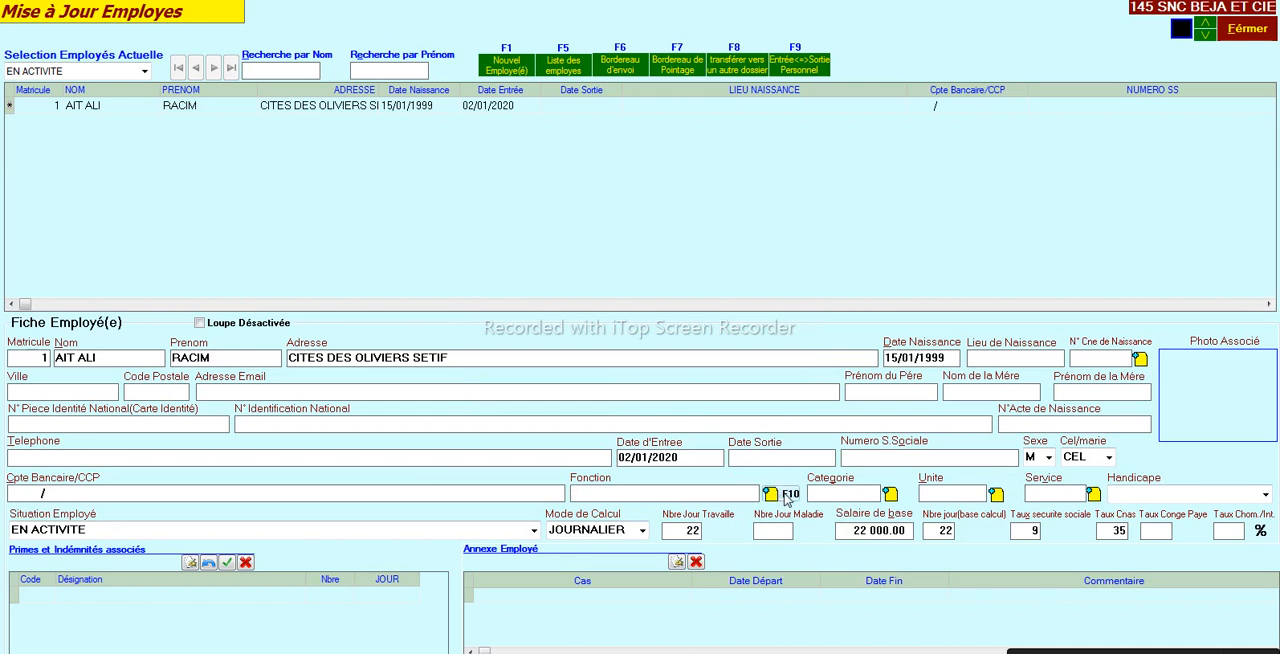
- Assign the function A/FERRAILLEUR to the first employee and save the employee record
key("F10")
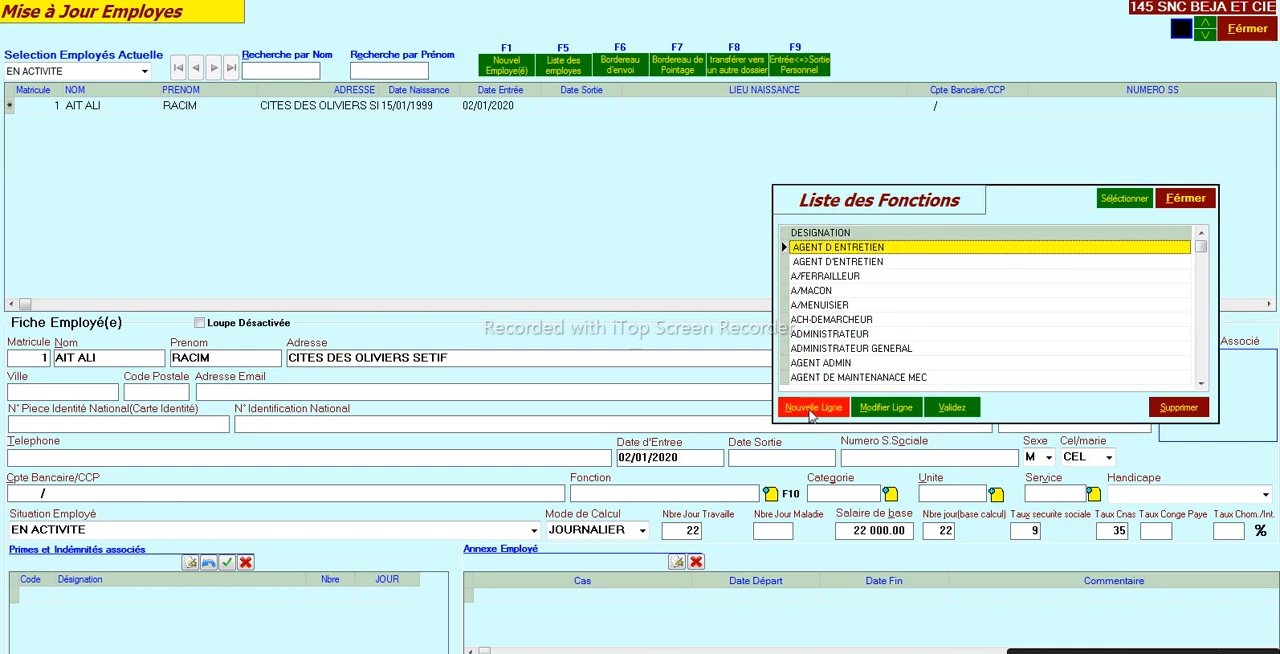
left_click(815, 277)
double_click(815, 276)
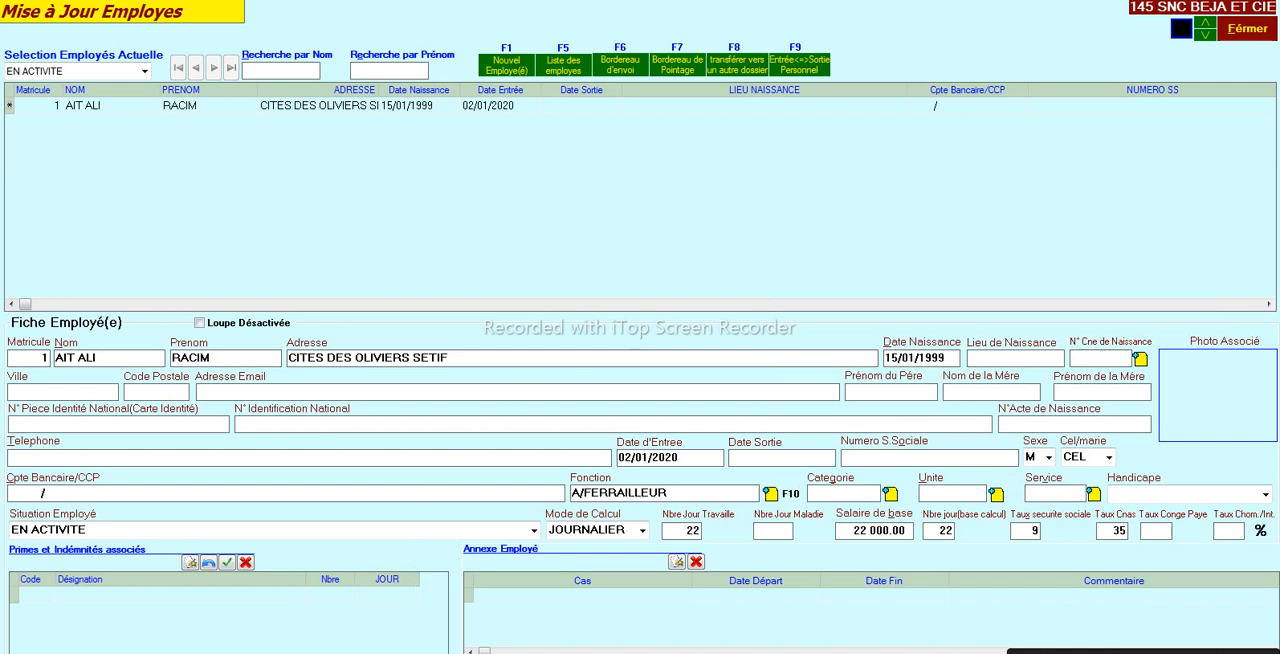
key("F2")
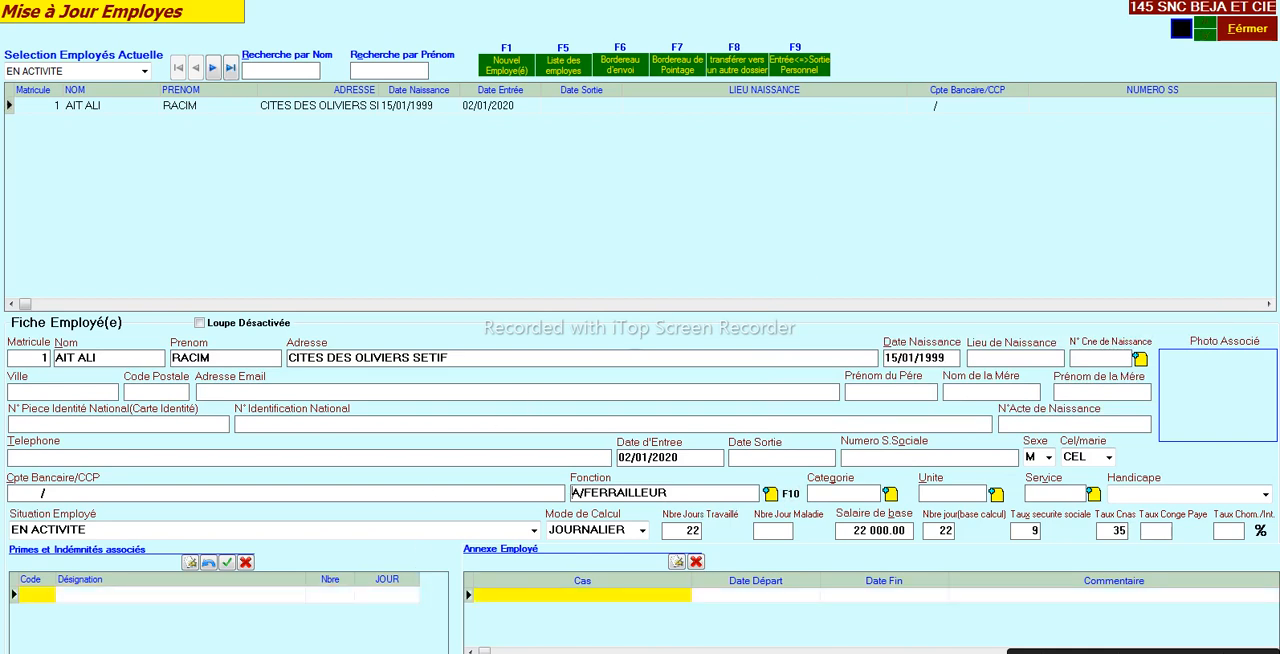
- Change the first employee's function to ADMINISTRATEUR GENERAL
left_click(776, 494)
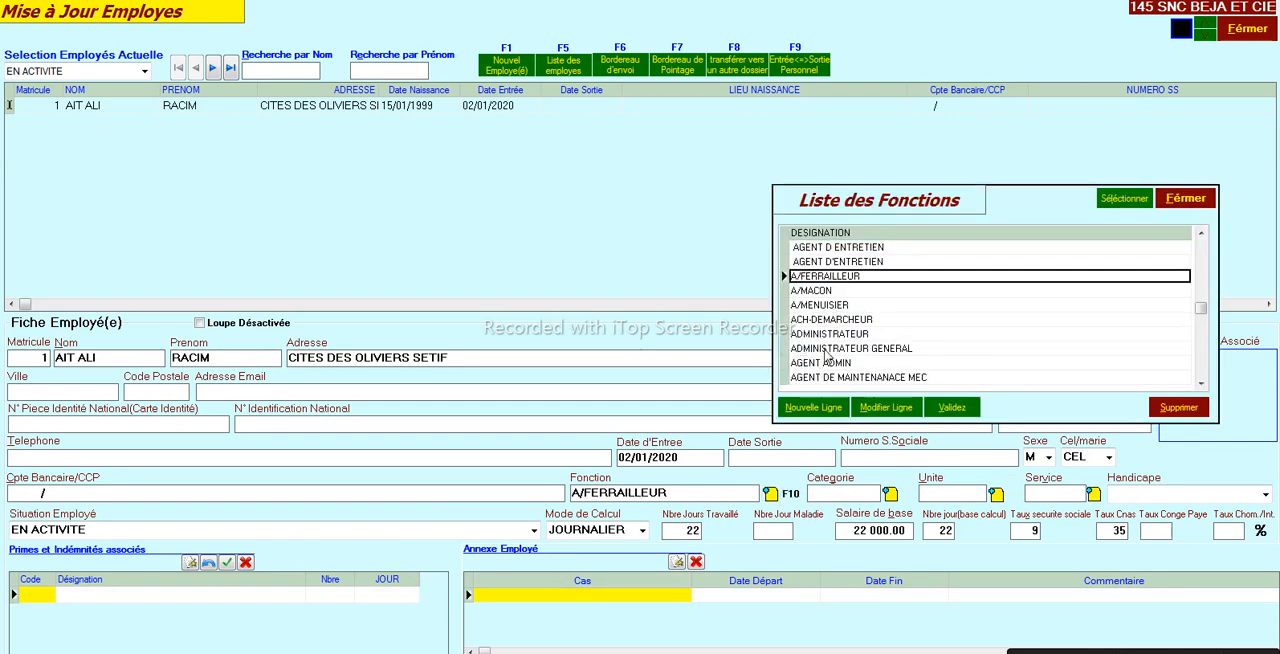
left_click(828, 348)
double_click(826, 346)
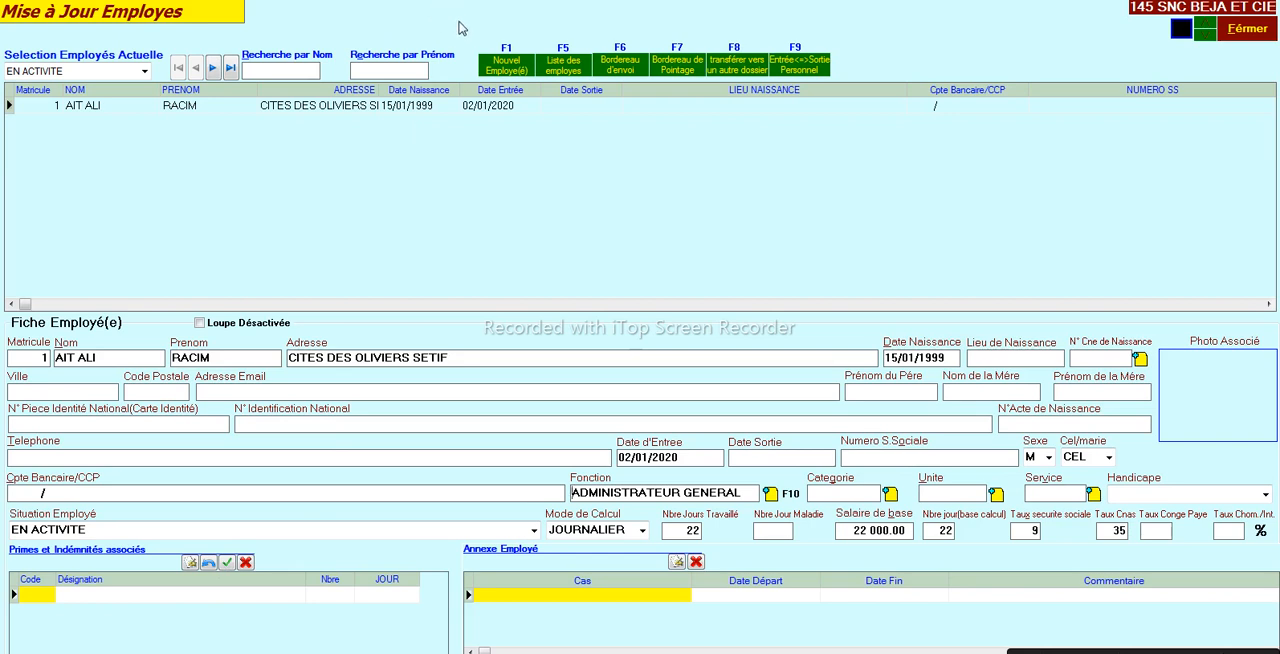
- Create a second employee record and fill in the employee's last name
left_click(490, 67)
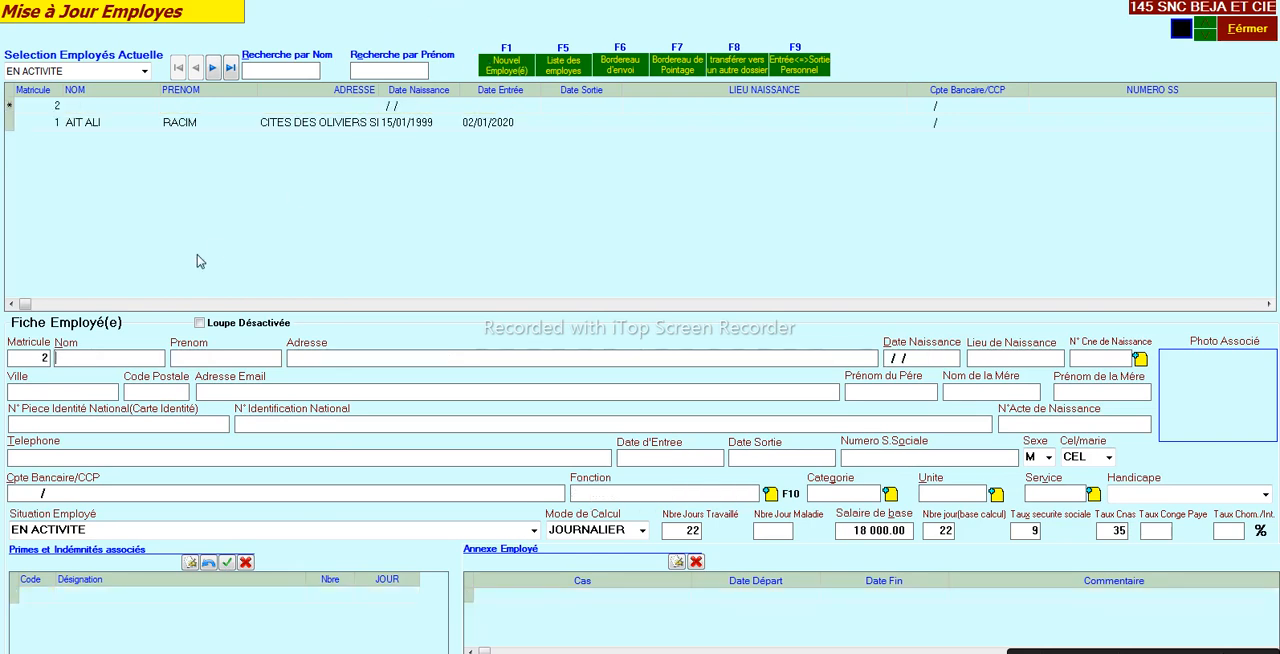
left_click(32, 357)
double_click(32, 357)
left_click(84, 356)
type("VEN")
key("shift+Left")
key("shift+Left")
key("shift+Left")
key("Tab")
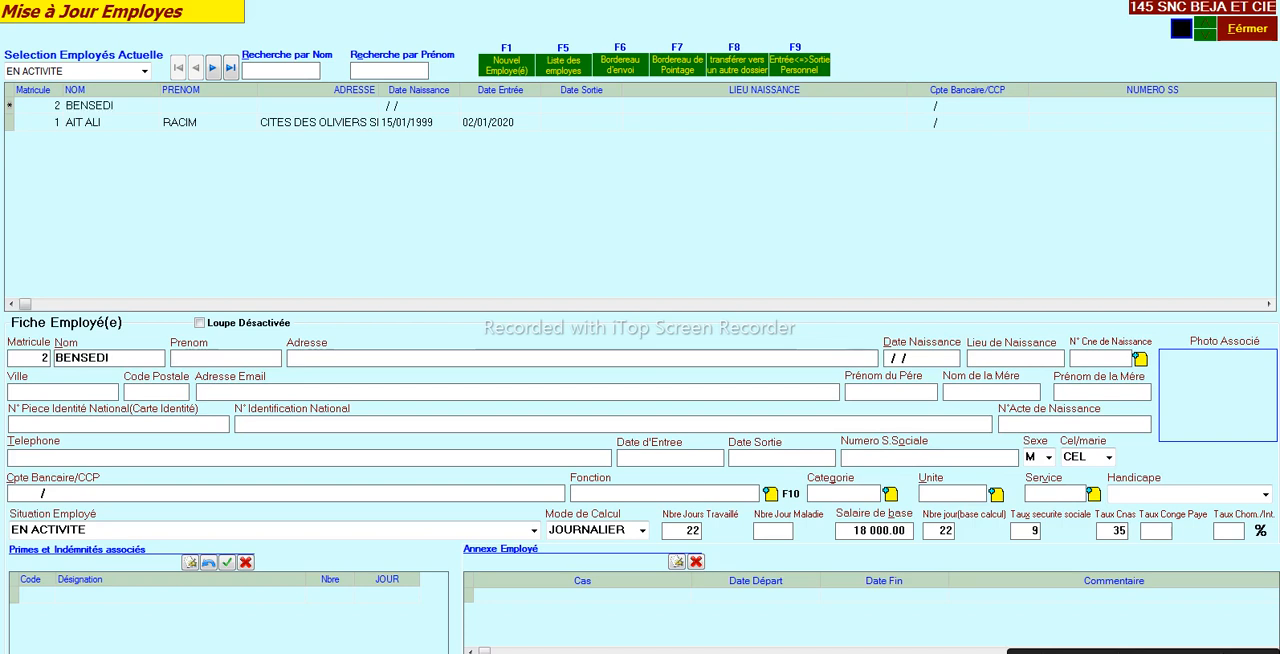
- Fill in the second employee's first name and address
key("Tab")
type("BBA")
key("Tab")
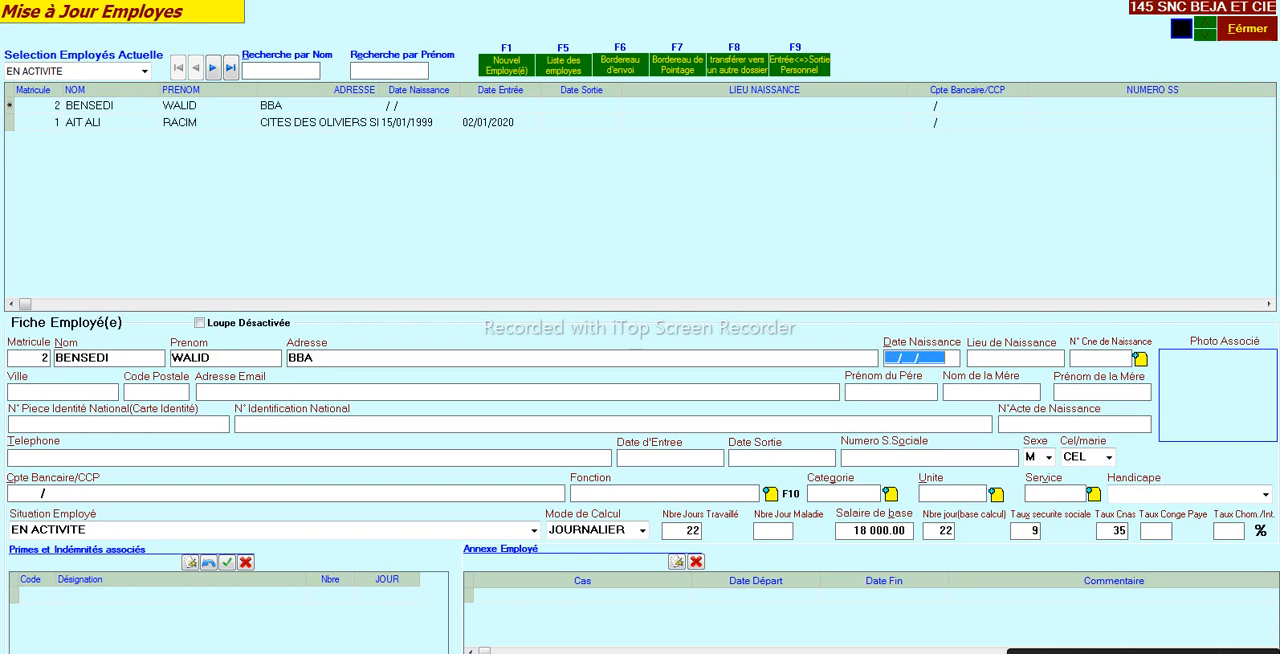
- Fill in the second employee's date of birth
type("00/00/1965")
key("Tab")
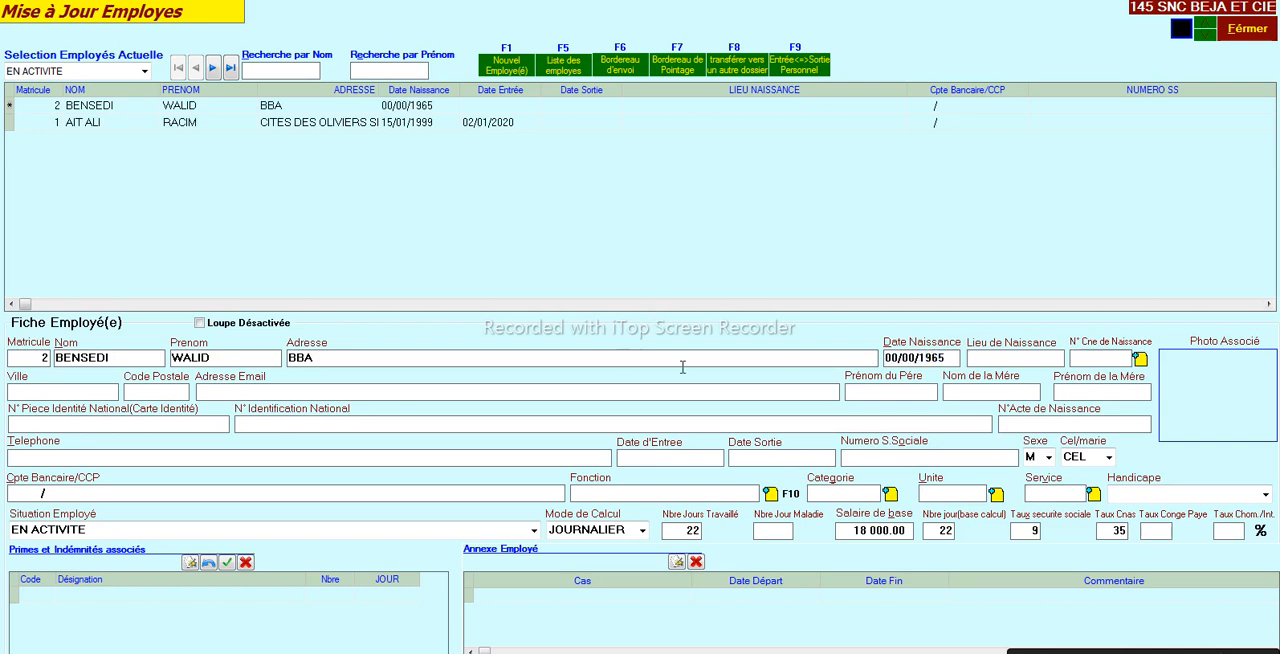
- Set the second employee's entry date to 05/04/1999
left_click(645, 457)
type("05/04/19")
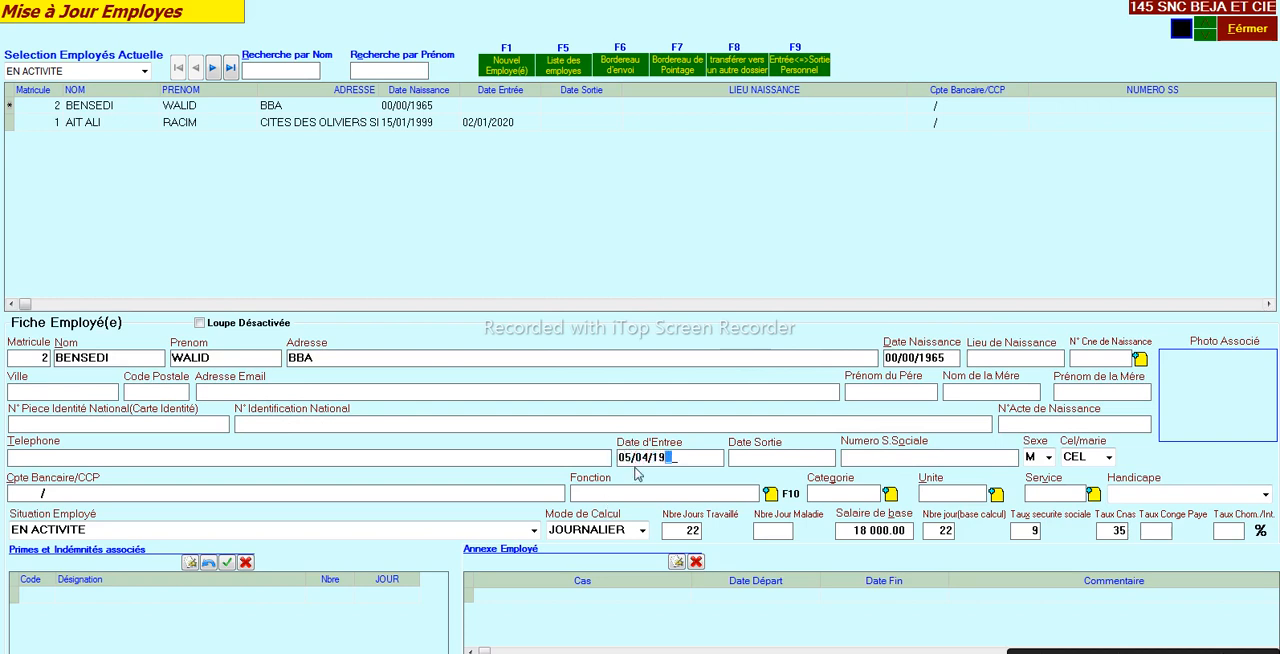
type("99")
left_click(735, 460)
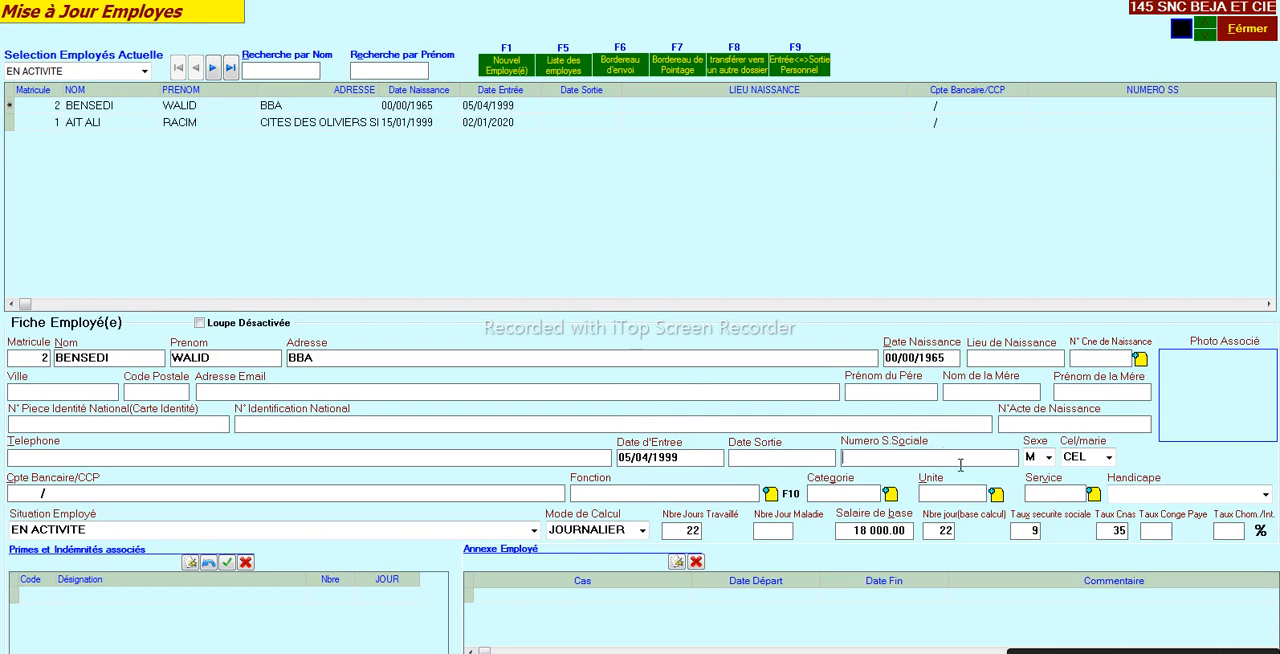
- Set the second employee's marital status to MARIE with 5 children
left_click(1048, 458)
left_click(1049, 460)
left_click(1109, 458)
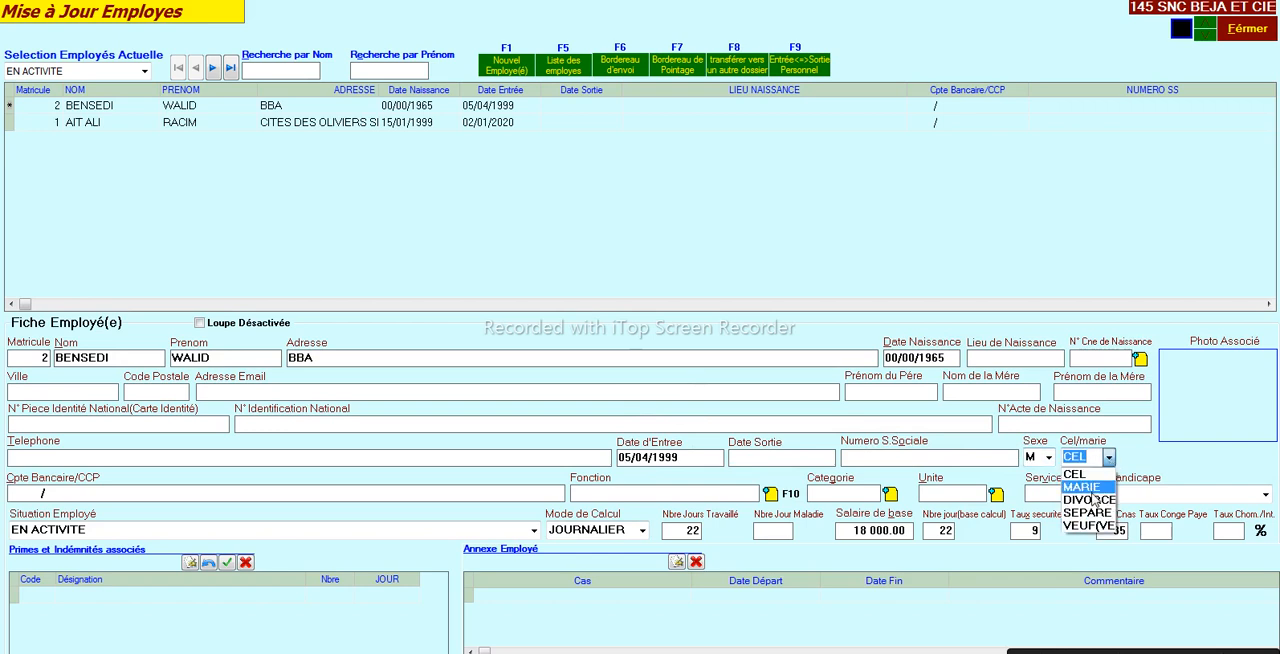
left_click(1095, 487)
left_click(1125, 458)
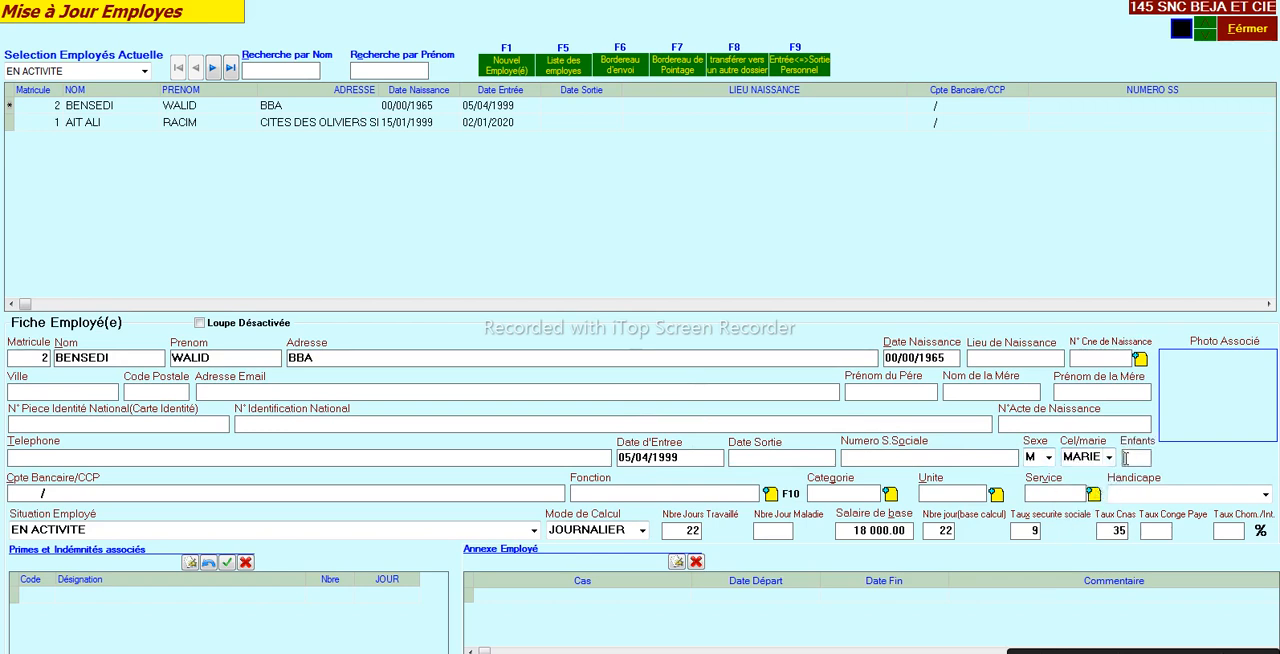
type("5")
- Add a new function named ARDIEN to the list of functions and assign it to the second employee
left_click(770, 493)
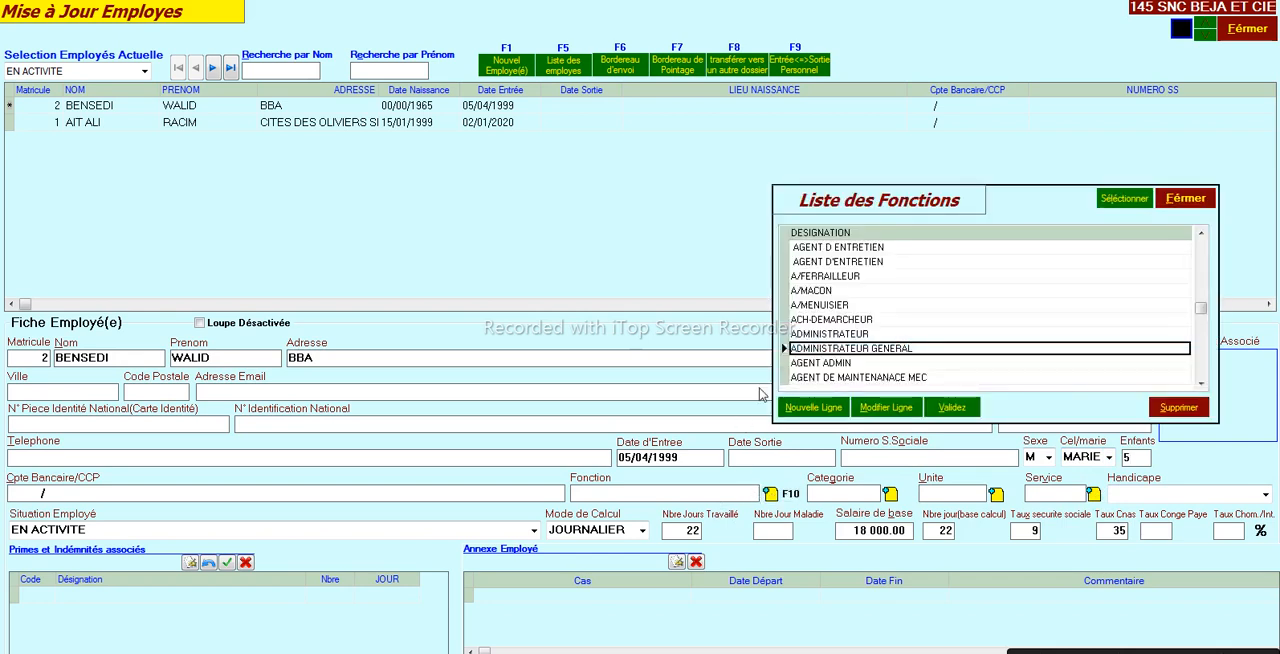
left_click(812, 306)
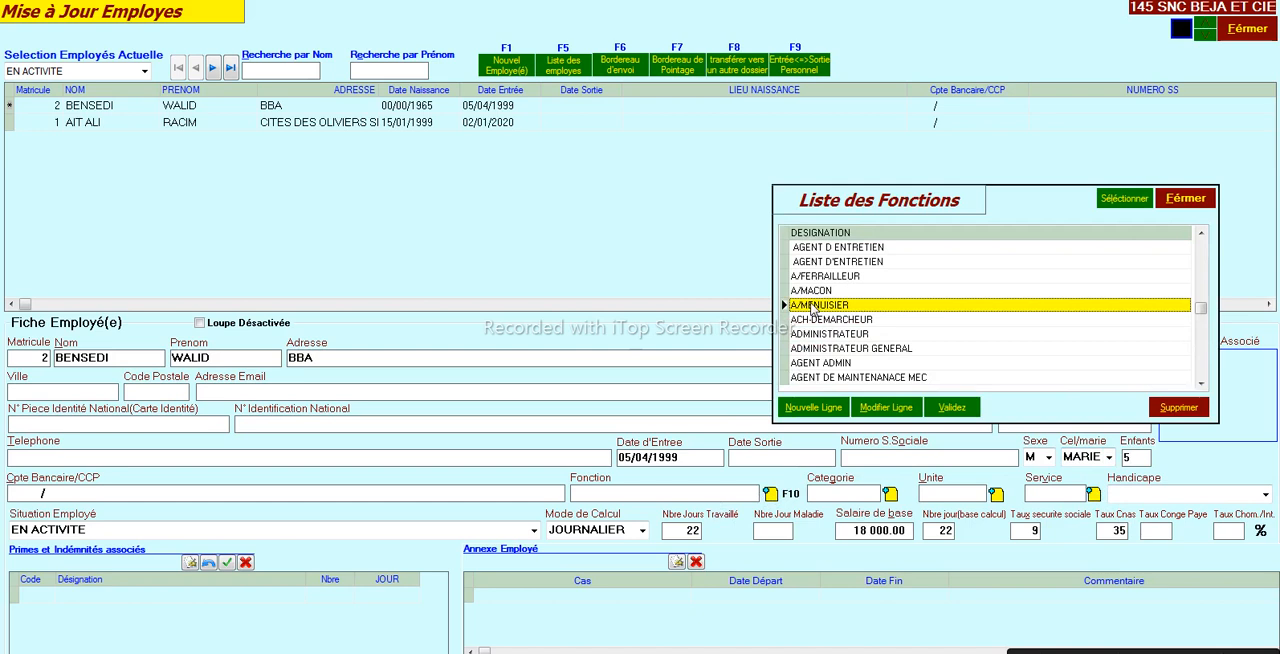
key("Down")
left_click(812, 308)
left_click(800, 407)
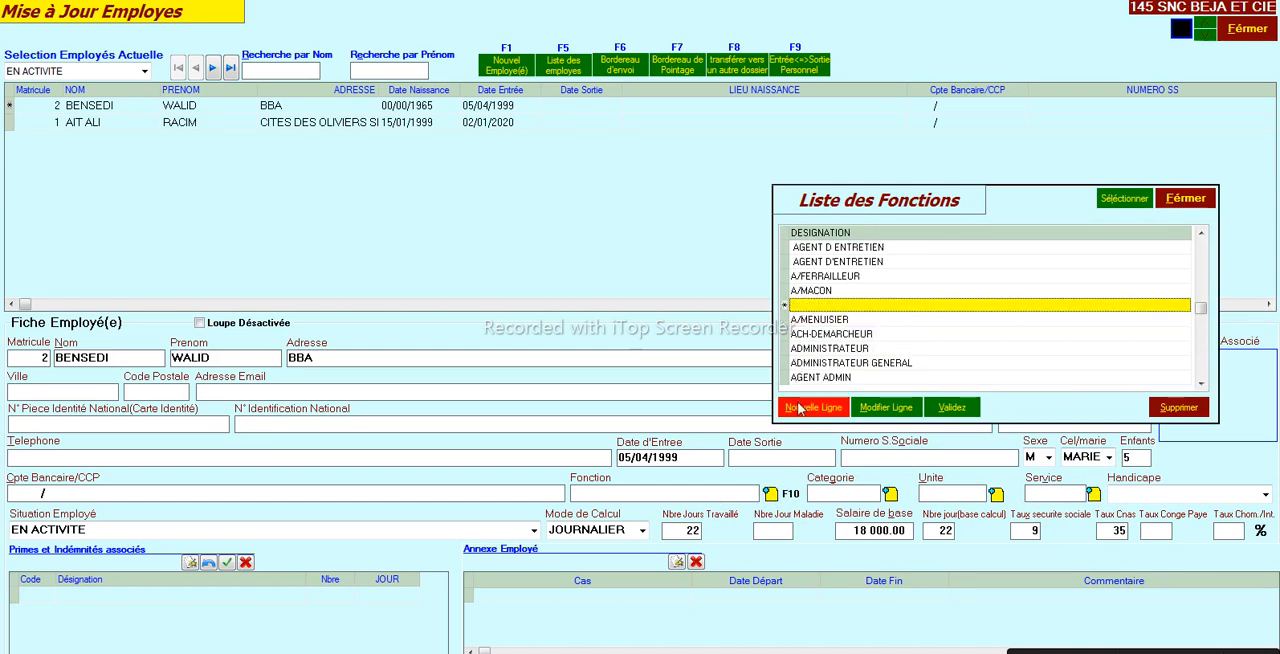
type("ARDIEN")
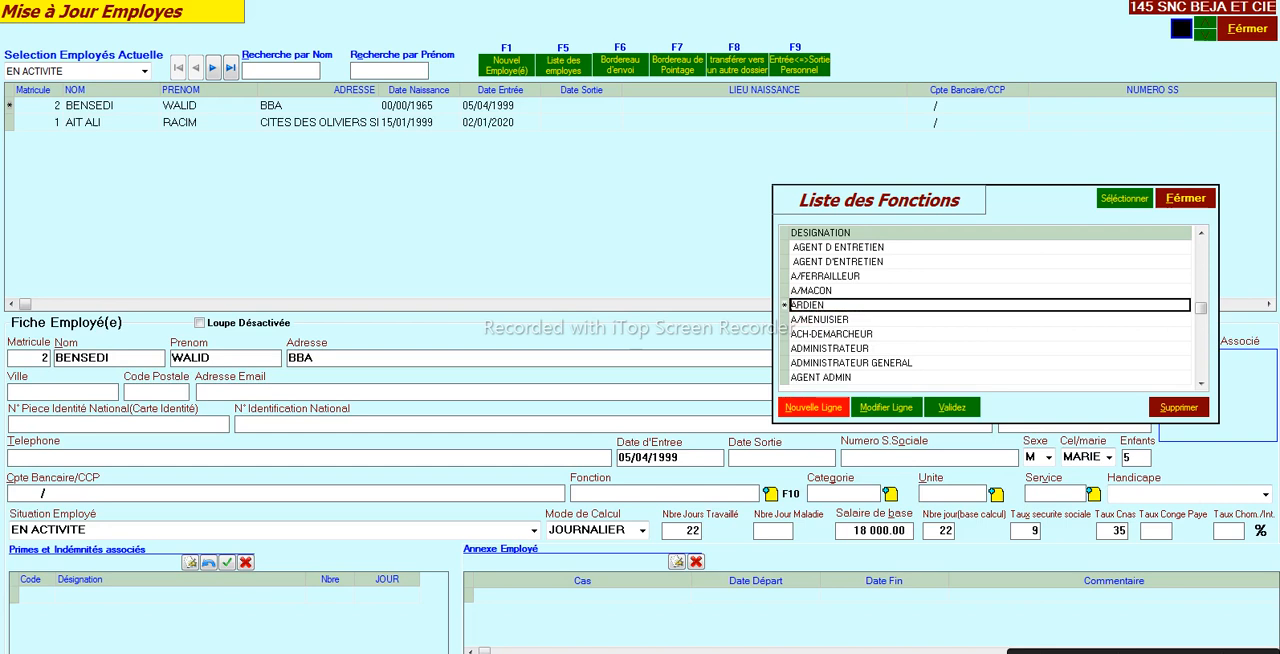
key("Return")
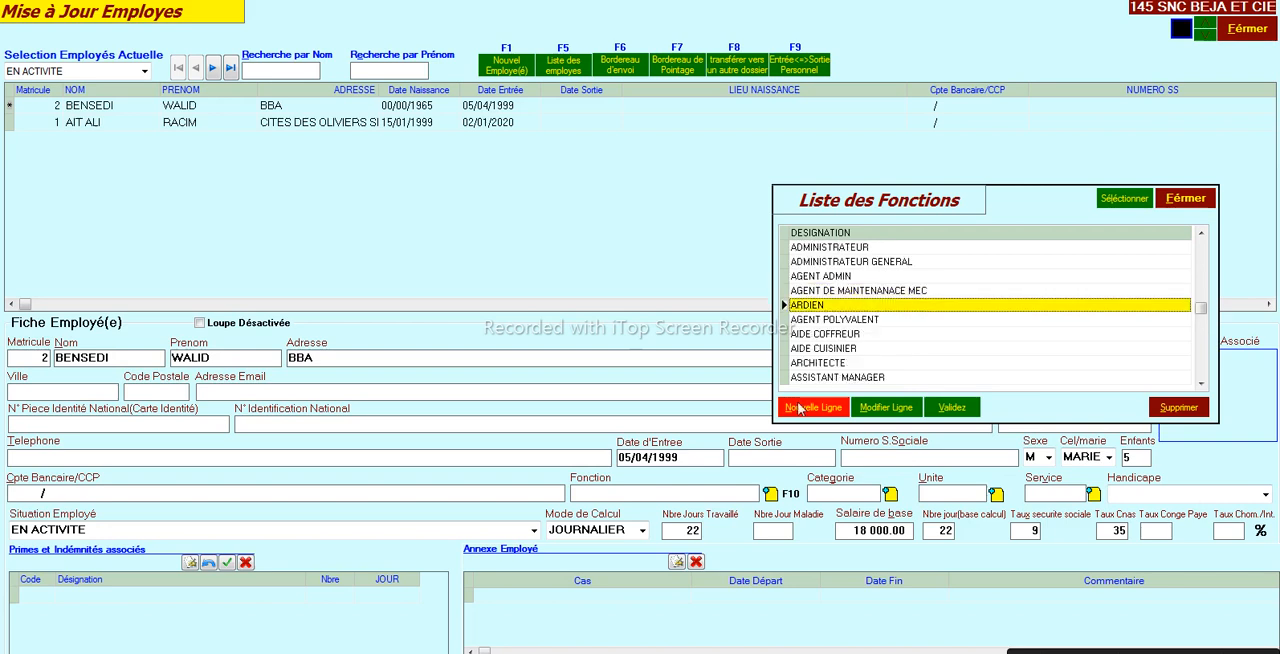
key("Return")
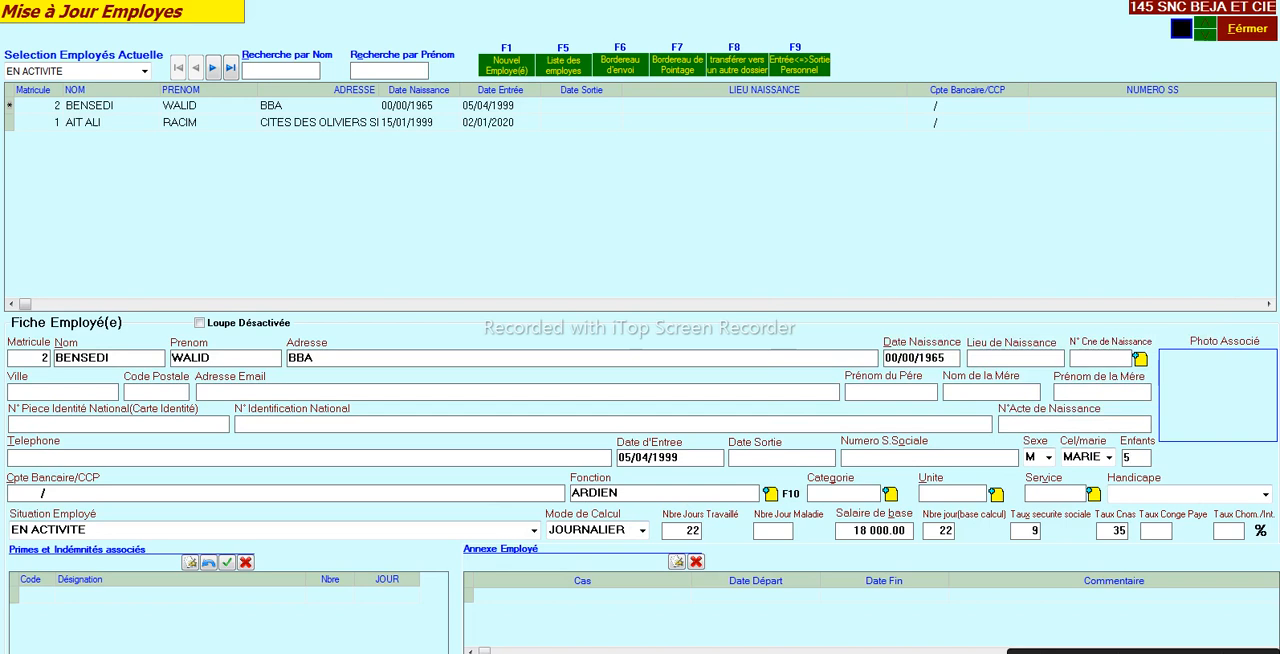
- Save the second employee's record and close the employee update screen
key("F2")
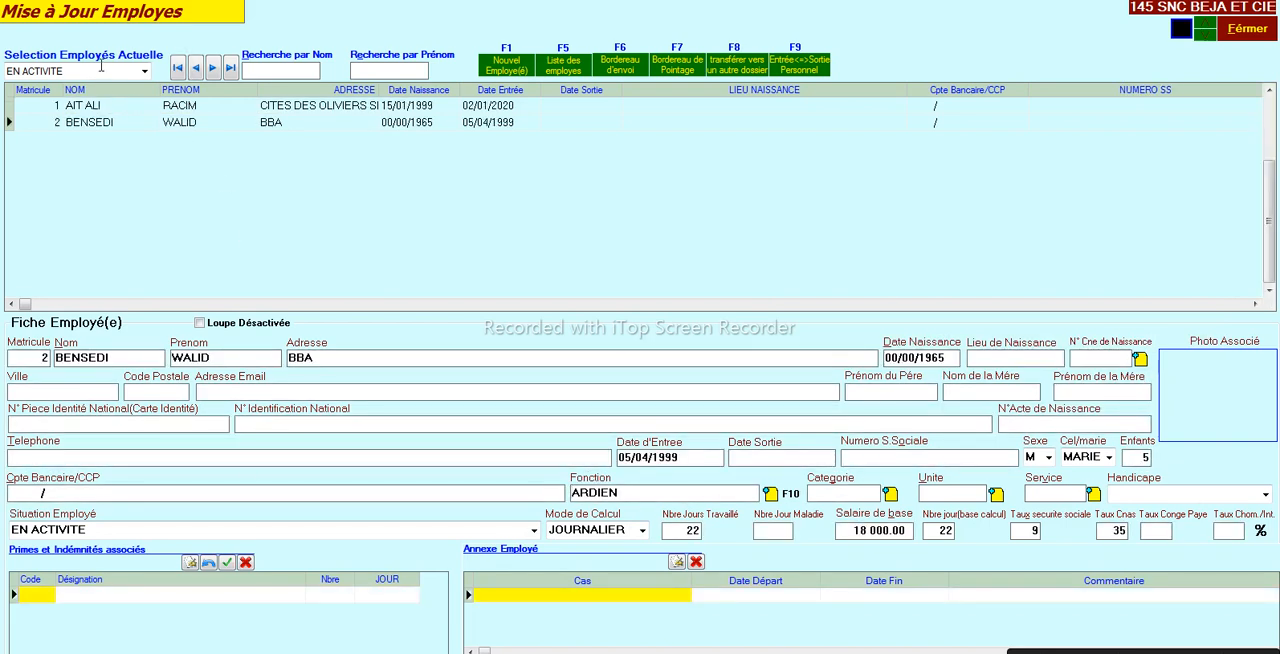
left_click(94, 128)
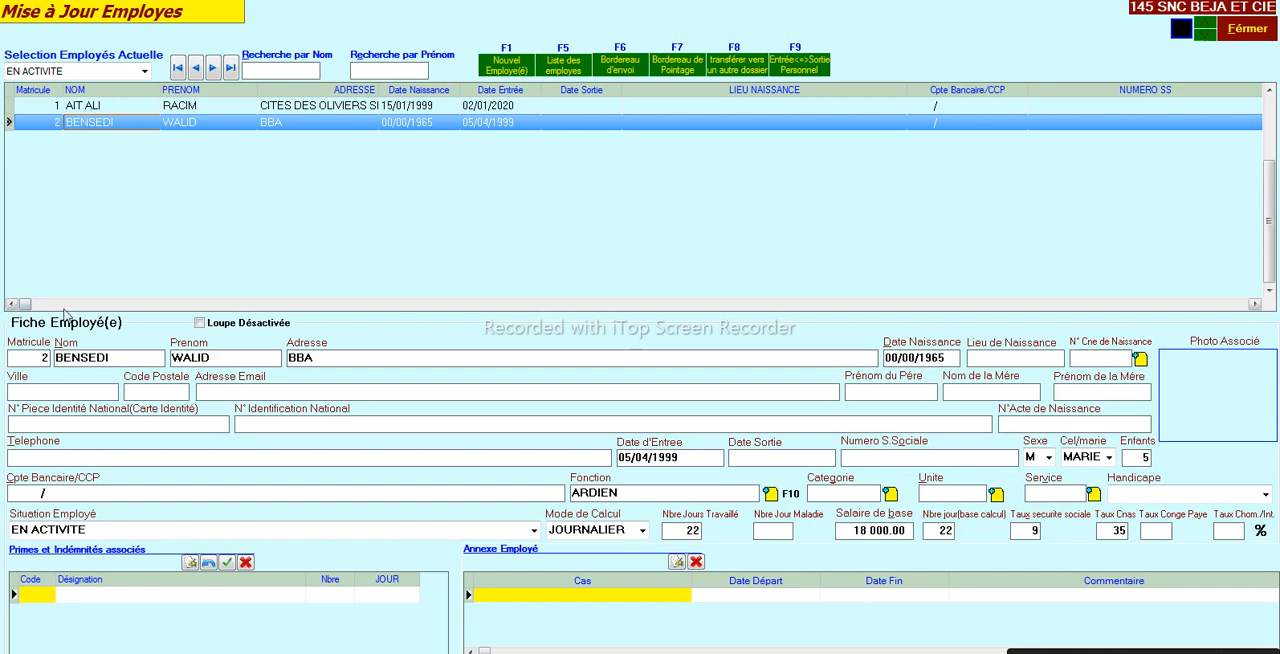
left_click(1256, 39)
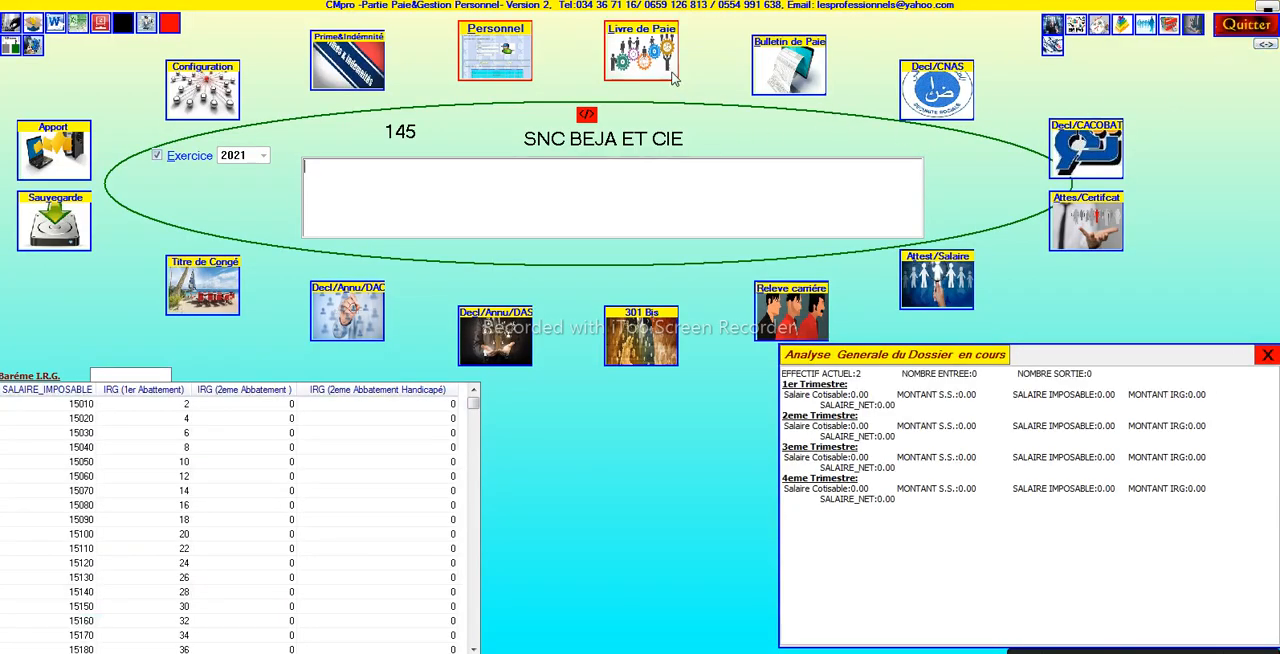
- Open the payroll book and rebuild it for the month of AOUT, accepting the base-salary notice
left_click(668, 74)
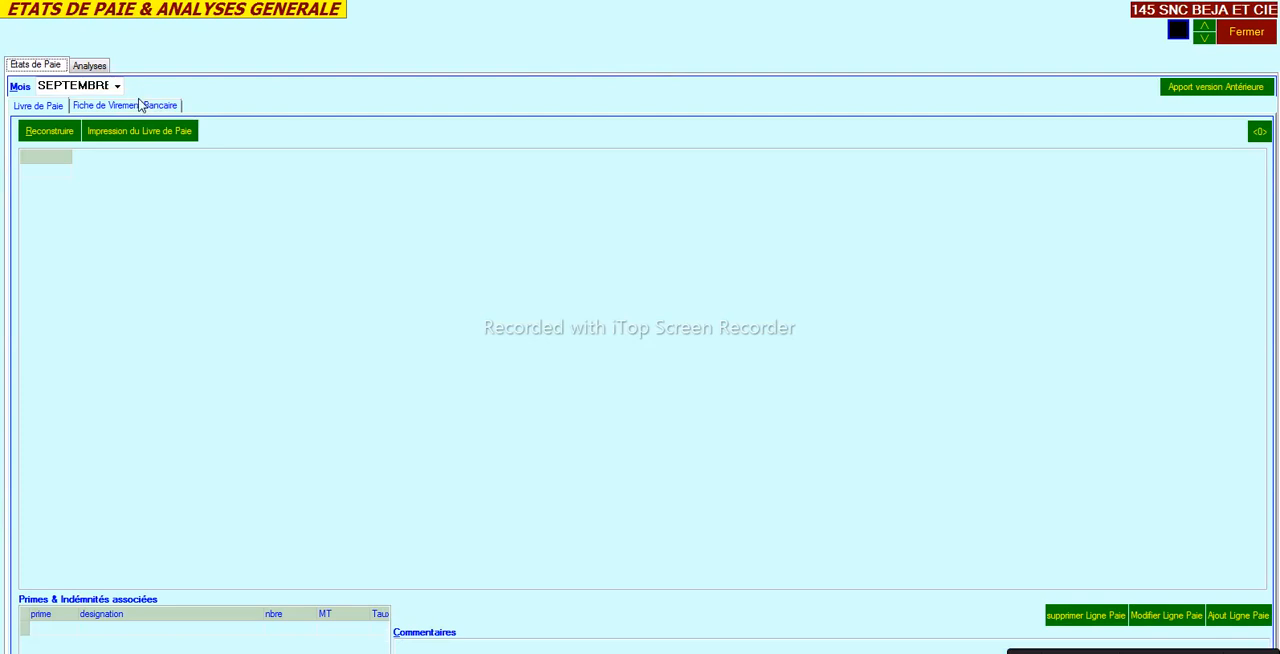
left_click(118, 88)
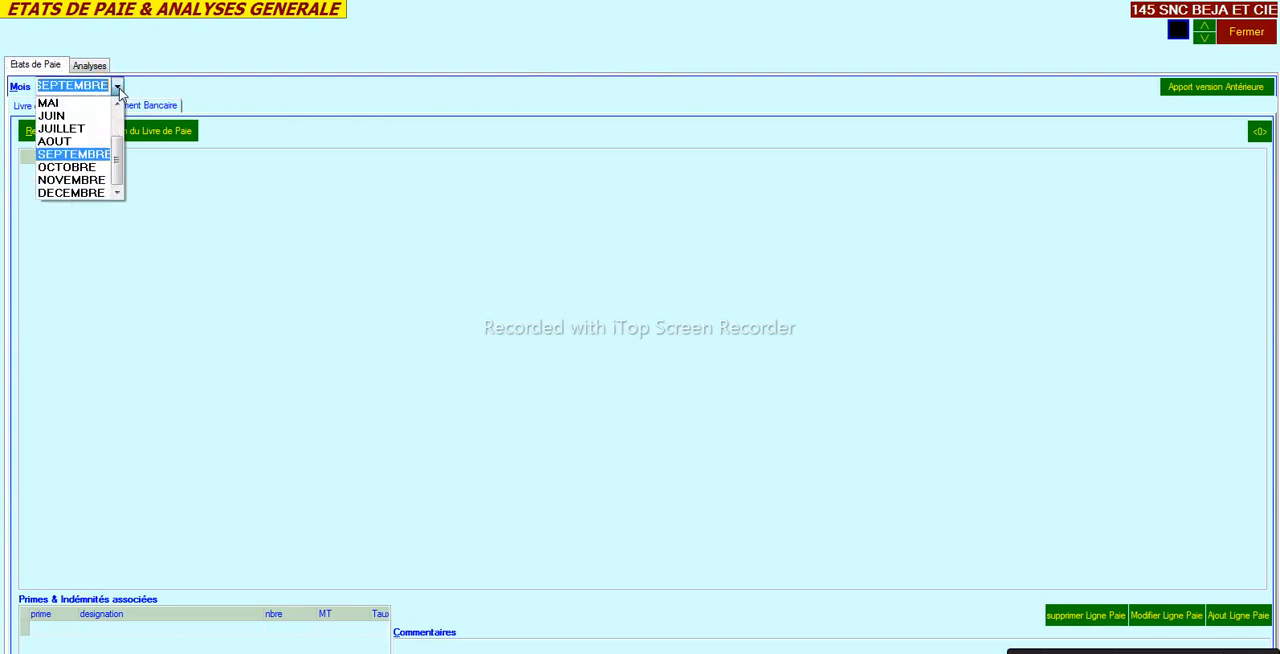
left_click(77, 142)
left_click(49, 131)
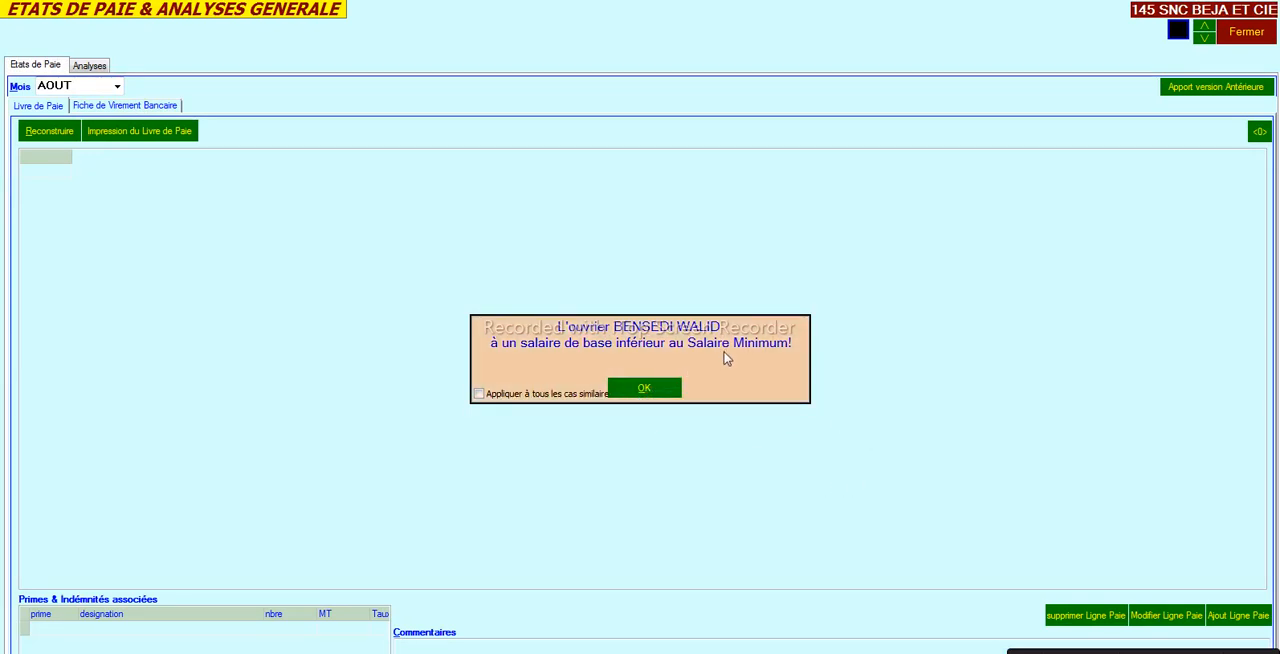
left_click(650, 392)
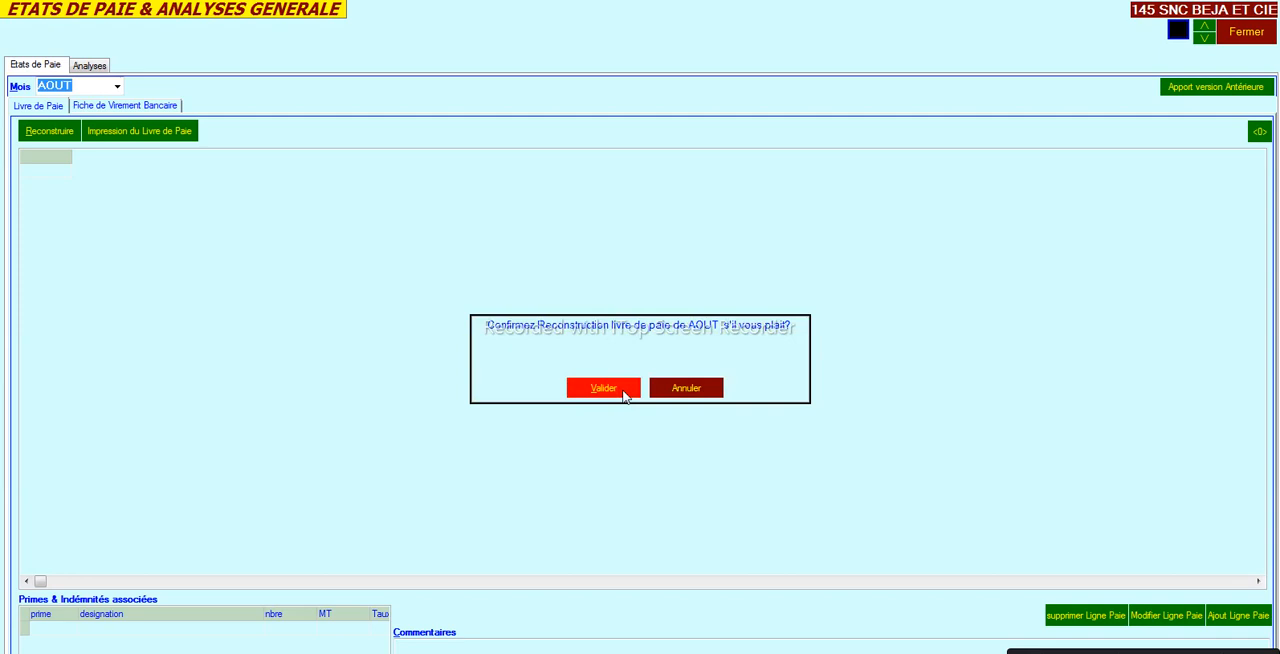
left_click(624, 395)
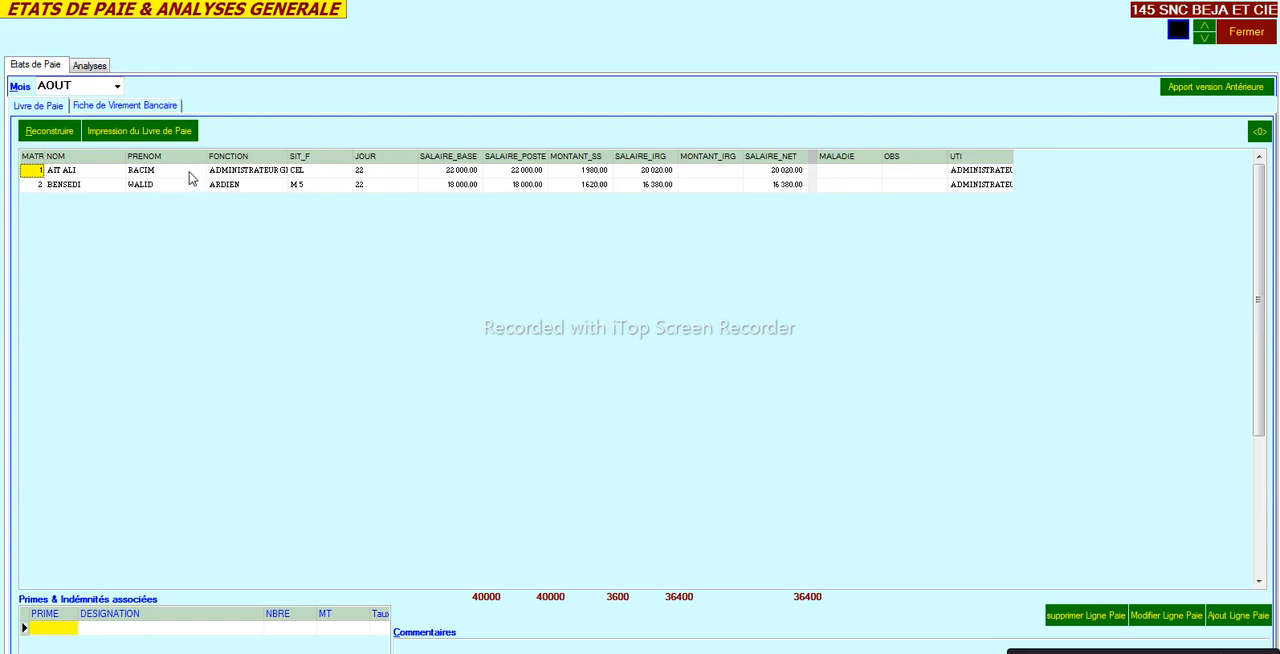
left_click(155, 188)
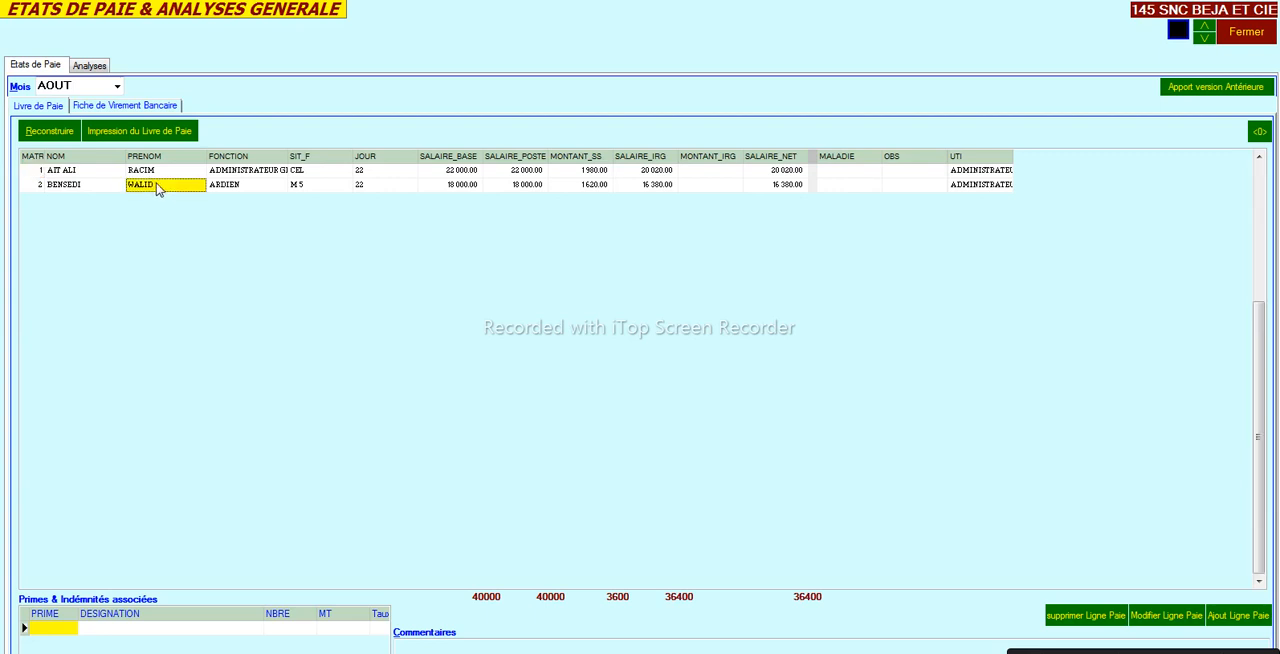
left_click(166, 172)
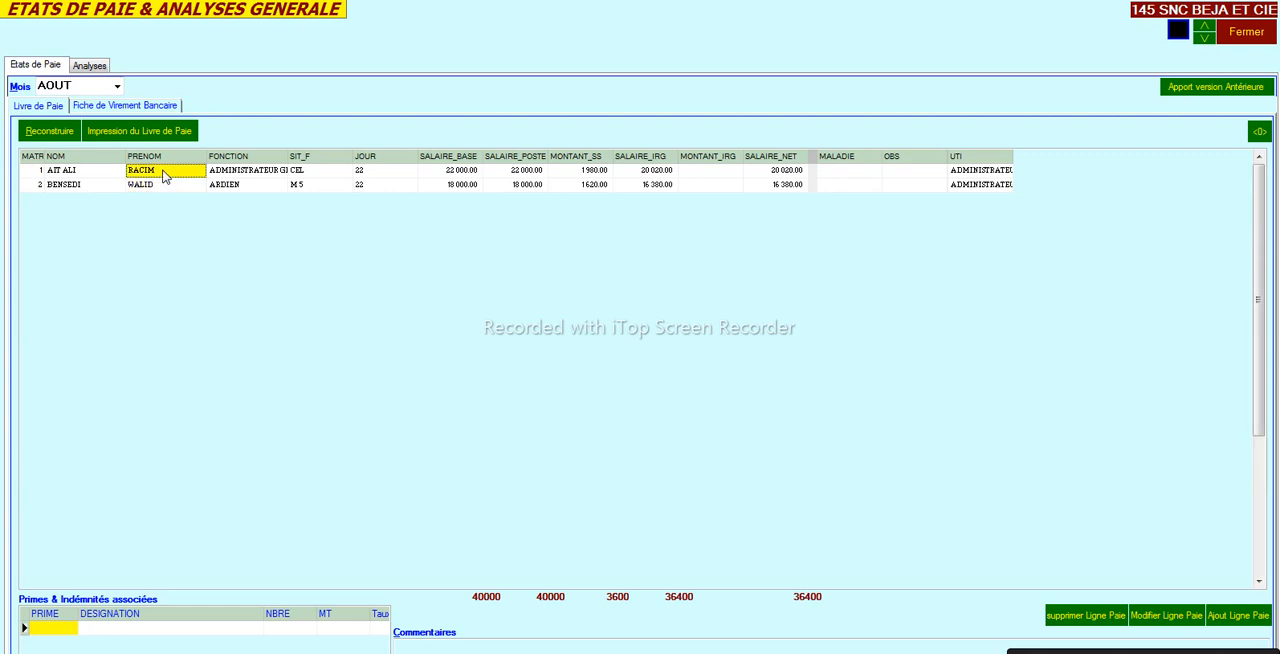
left_click(172, 190)
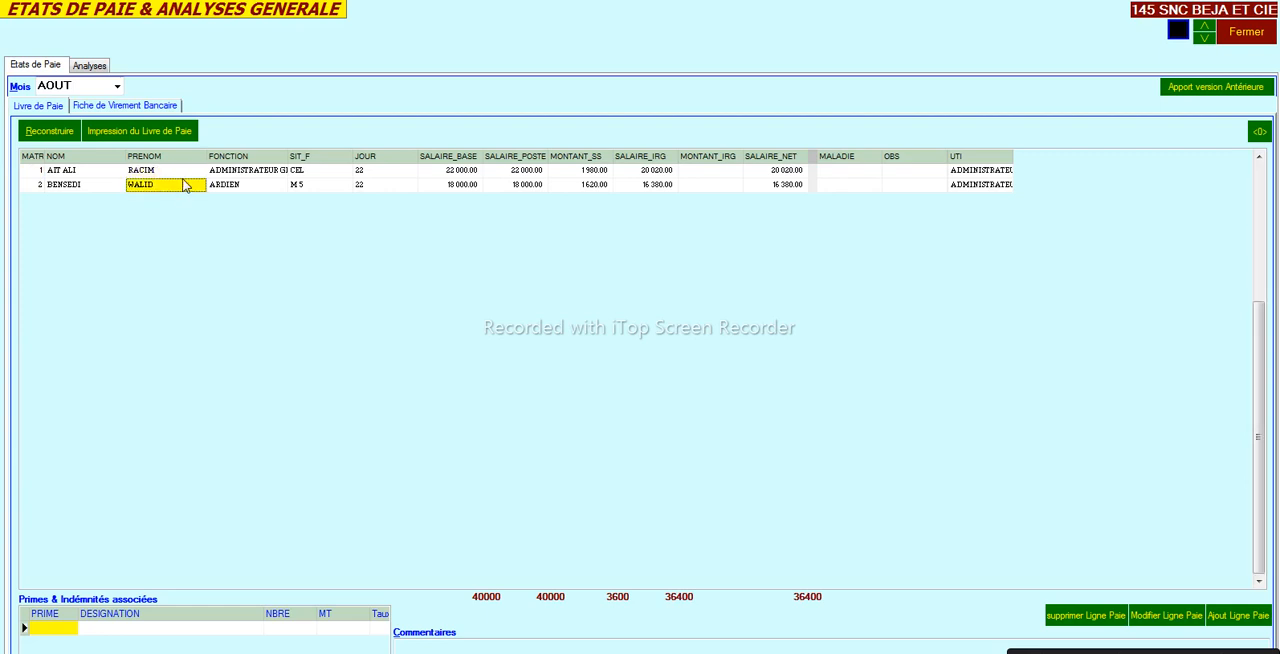
left_click(180, 173)
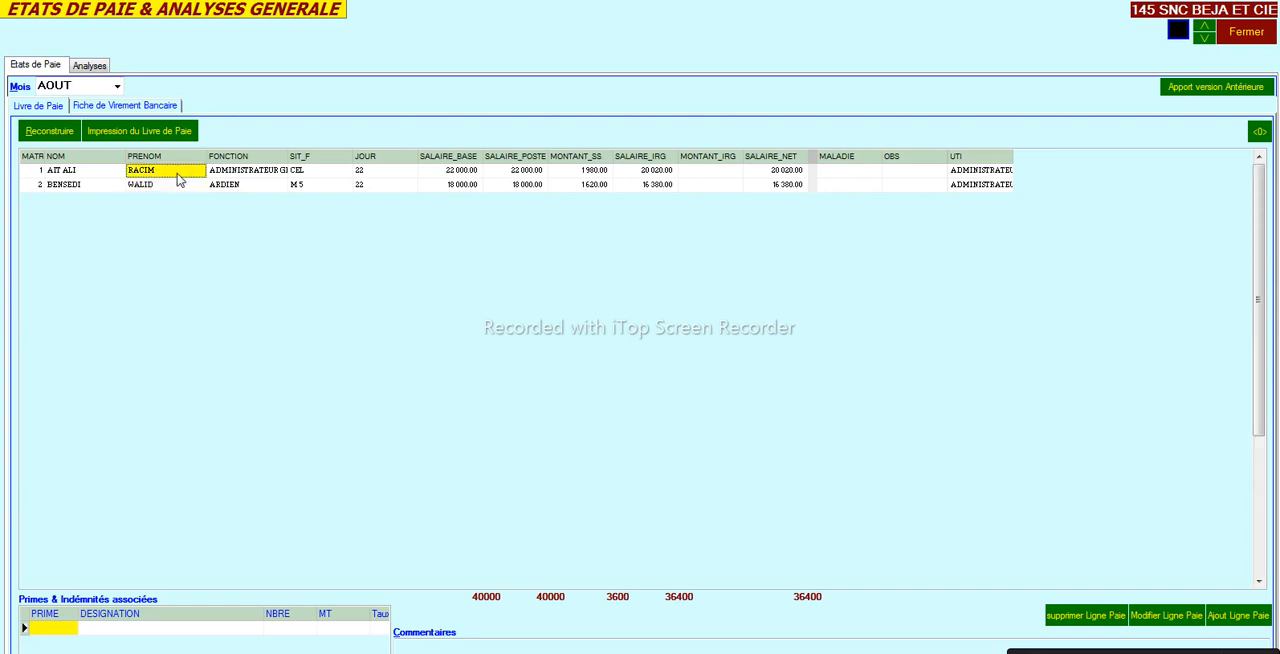
- Set the font style of the payroll book's NOM column to bold (Gras)
left_click(100, 174)
right_click(99, 173)
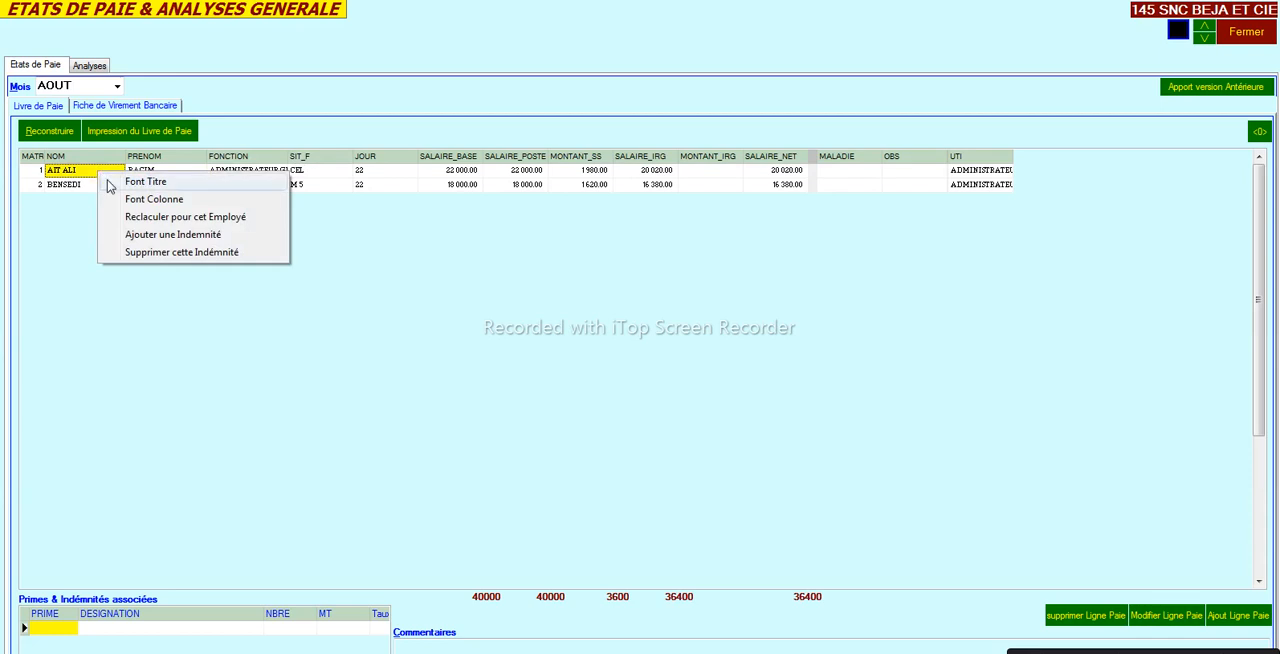
left_click(150, 199)
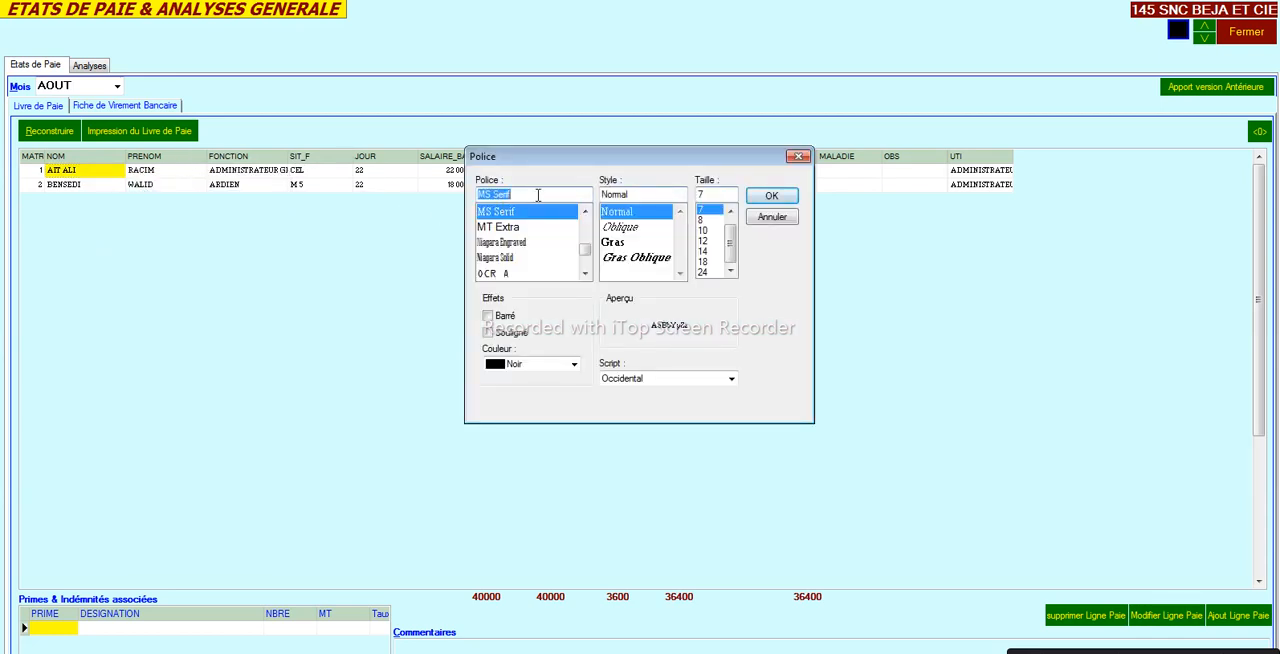
left_click(637, 244)
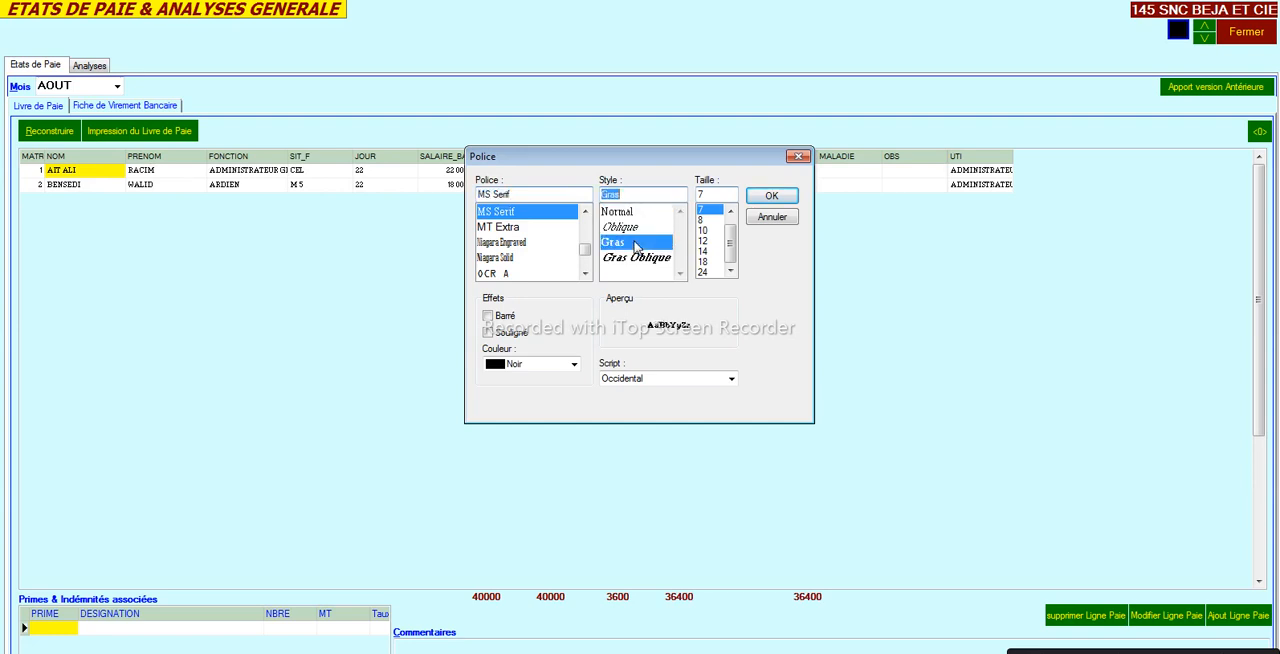
left_click(757, 196)
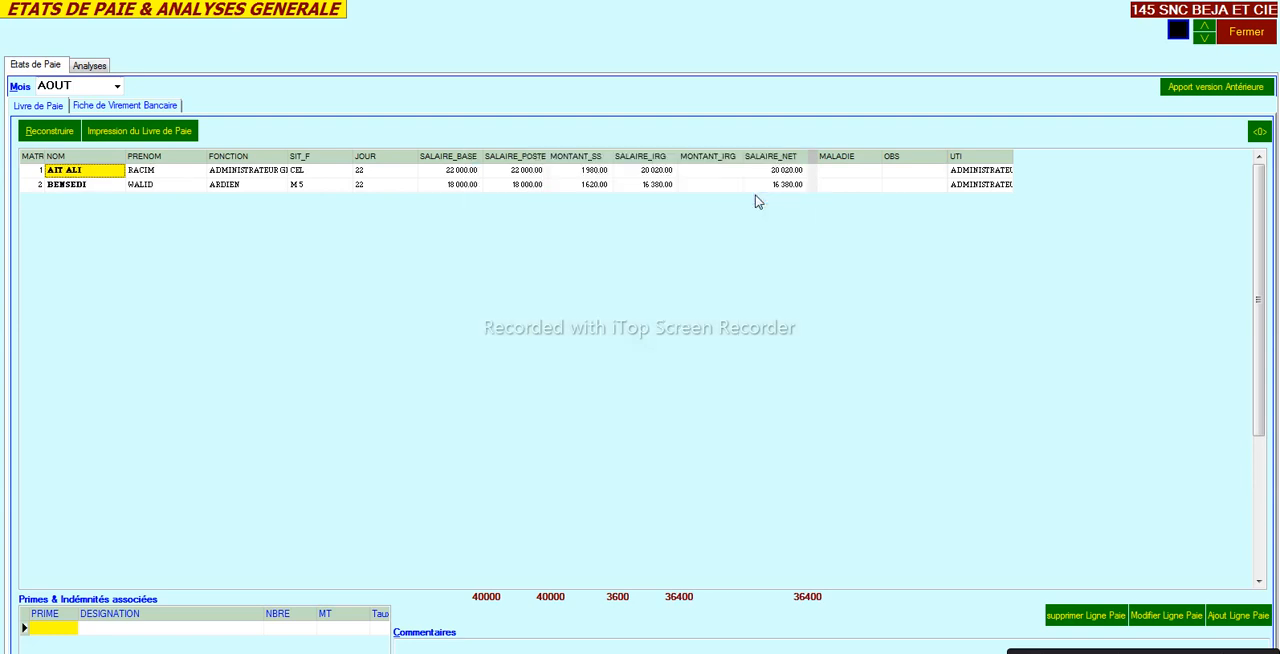
- Set the title font style of the payroll book's NOM column to bold oblique (Gras Oblique)
right_click(106, 180)
left_click(137, 187)
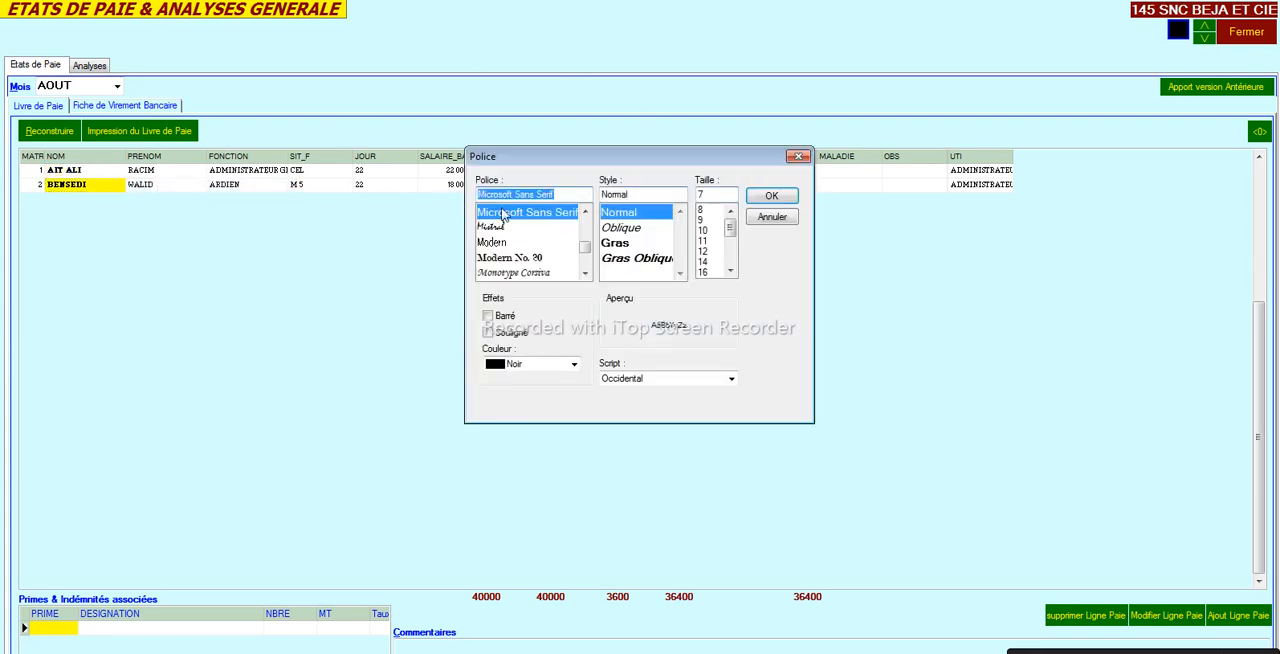
left_click(632, 258)
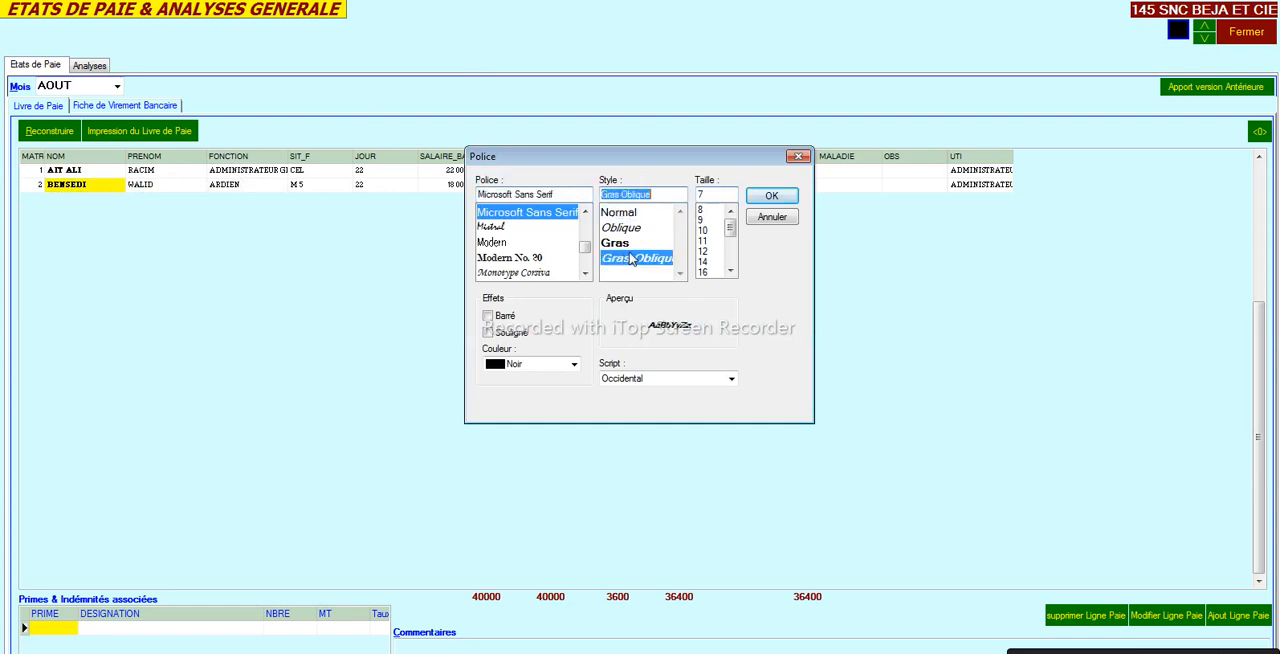
left_click(765, 197)
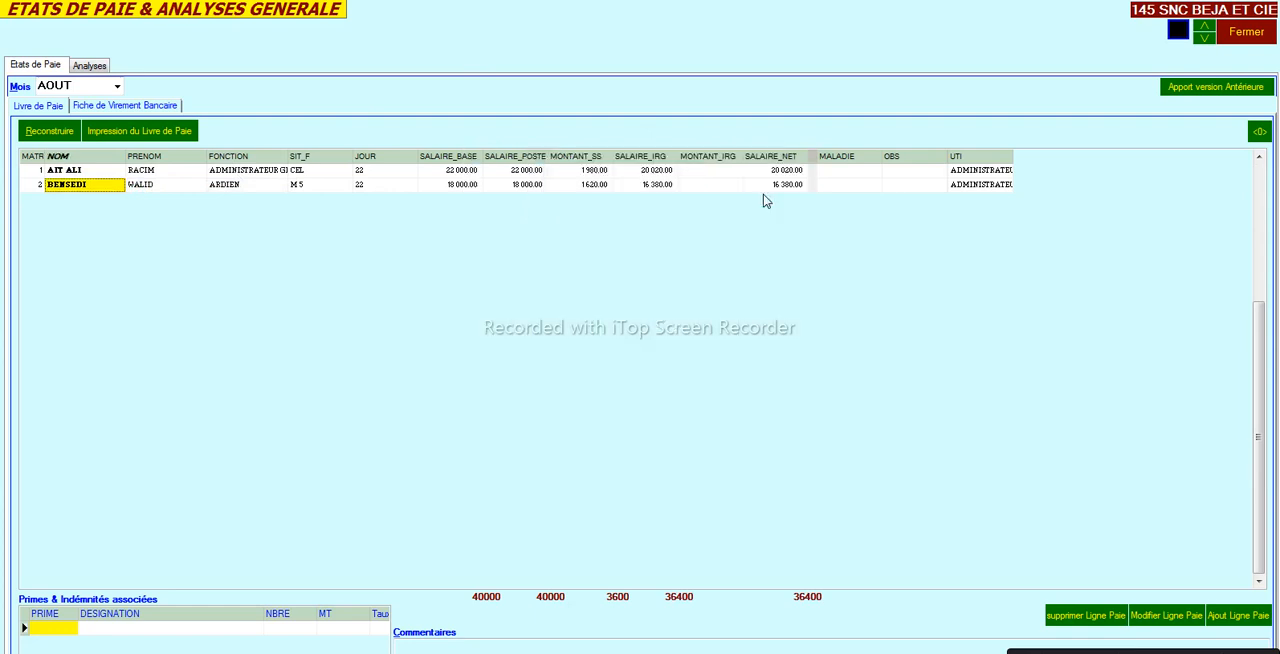
- Narrow the MALADIE and OBS columns of the payroll book and apply the modifications to the form
left_click(150, 173)
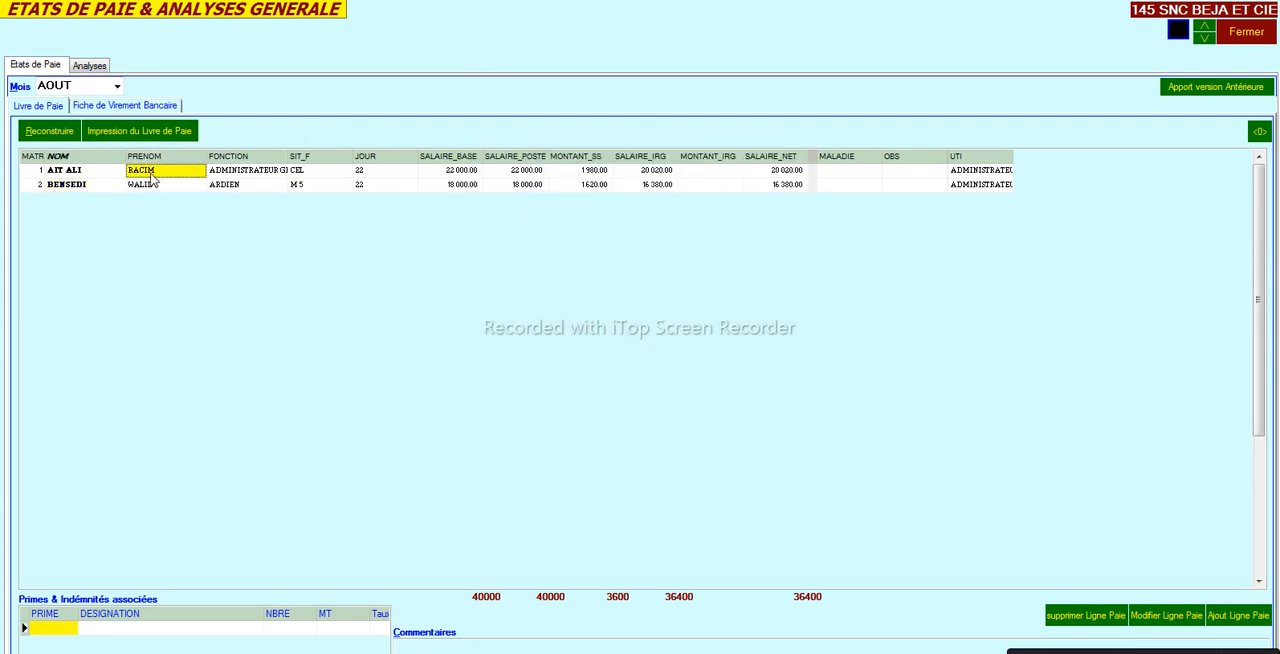
left_click(292, 172)
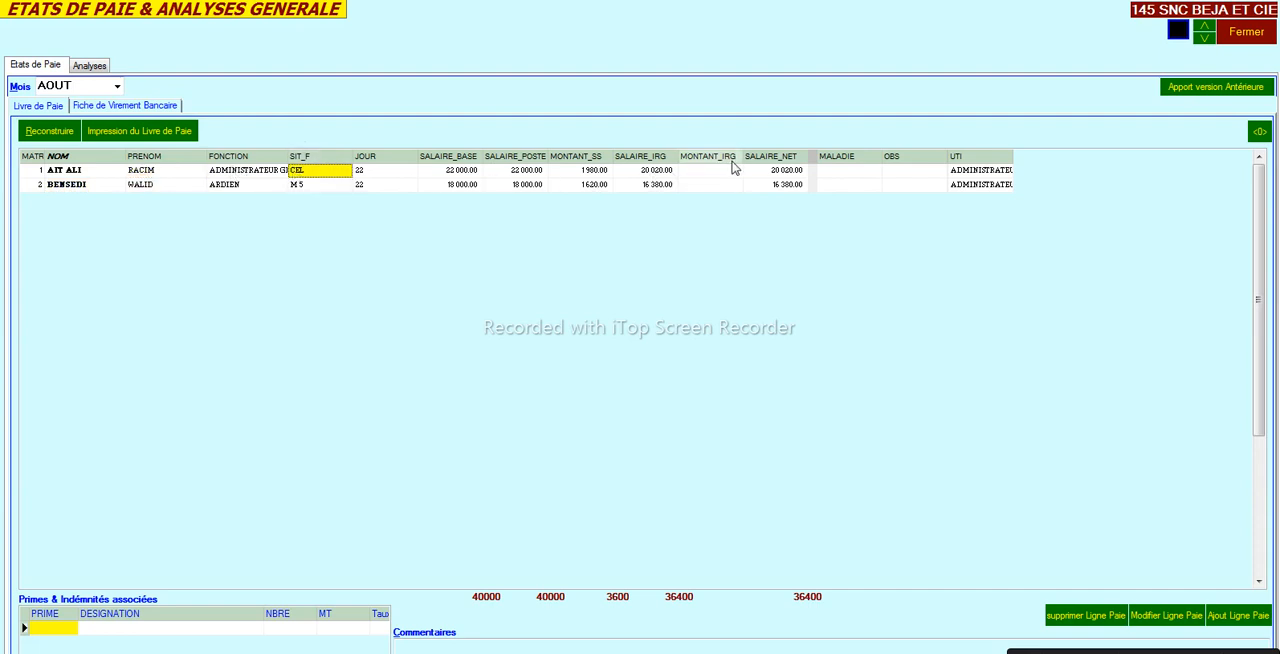
left_click_drag(878, 158, 822, 168)
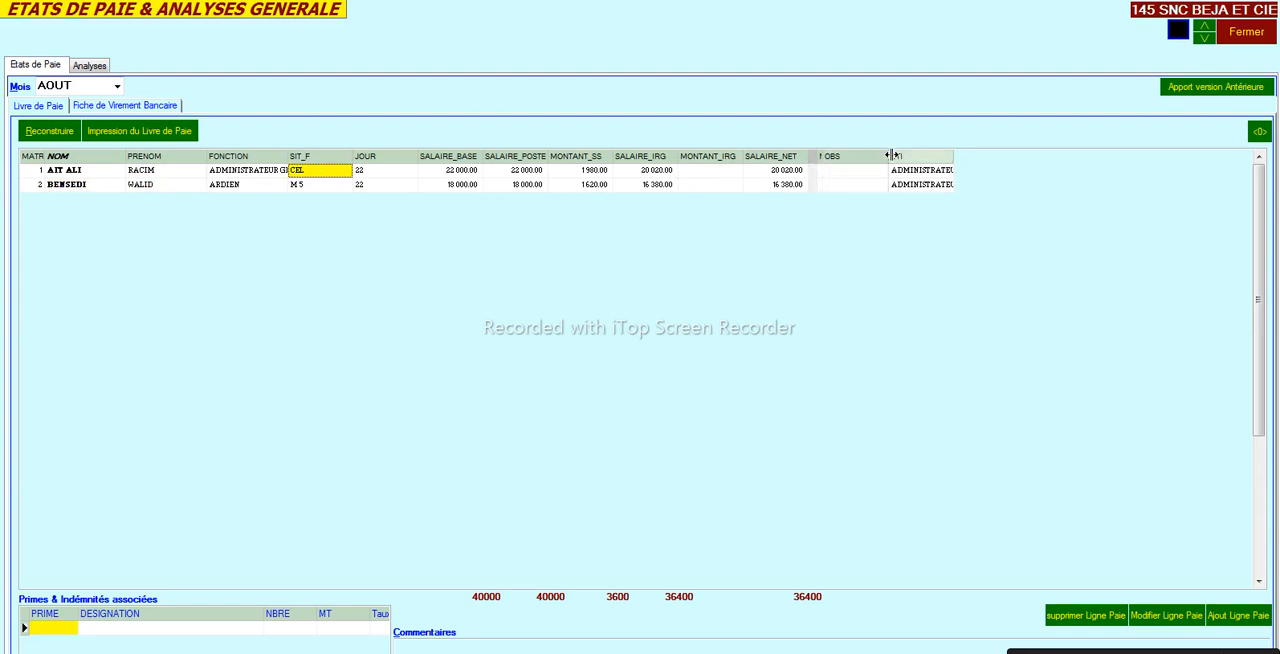
left_click_drag(884, 156, 827, 170)
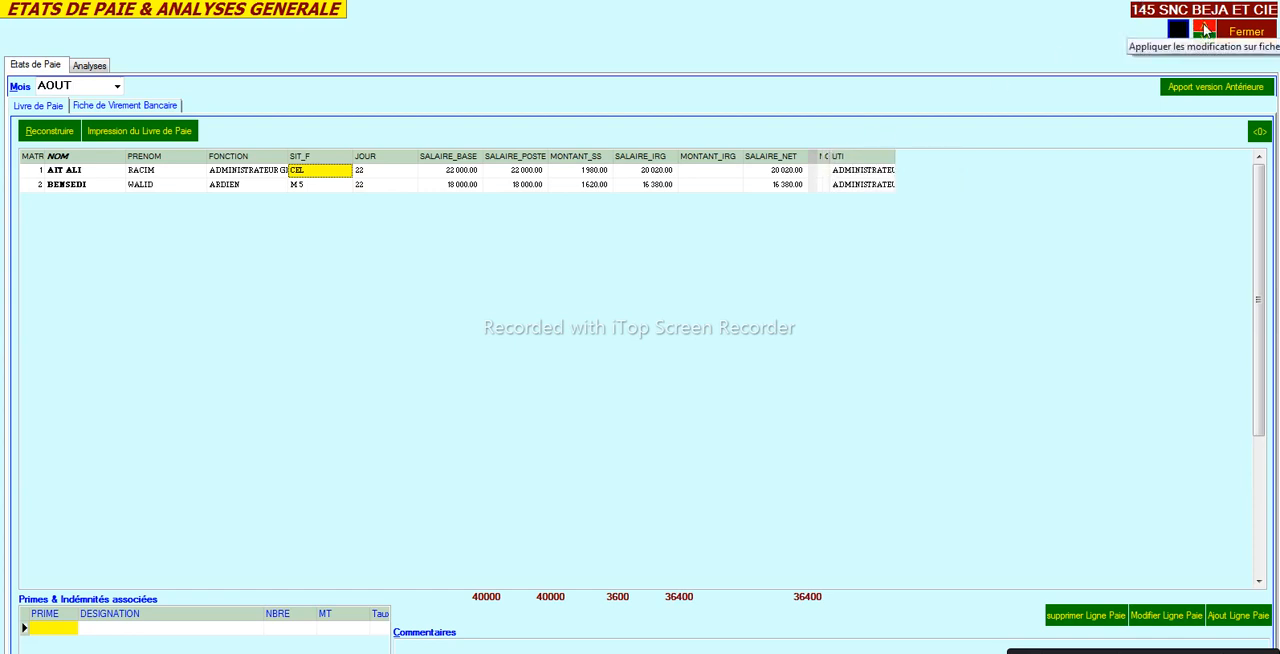
left_click(1205, 31)
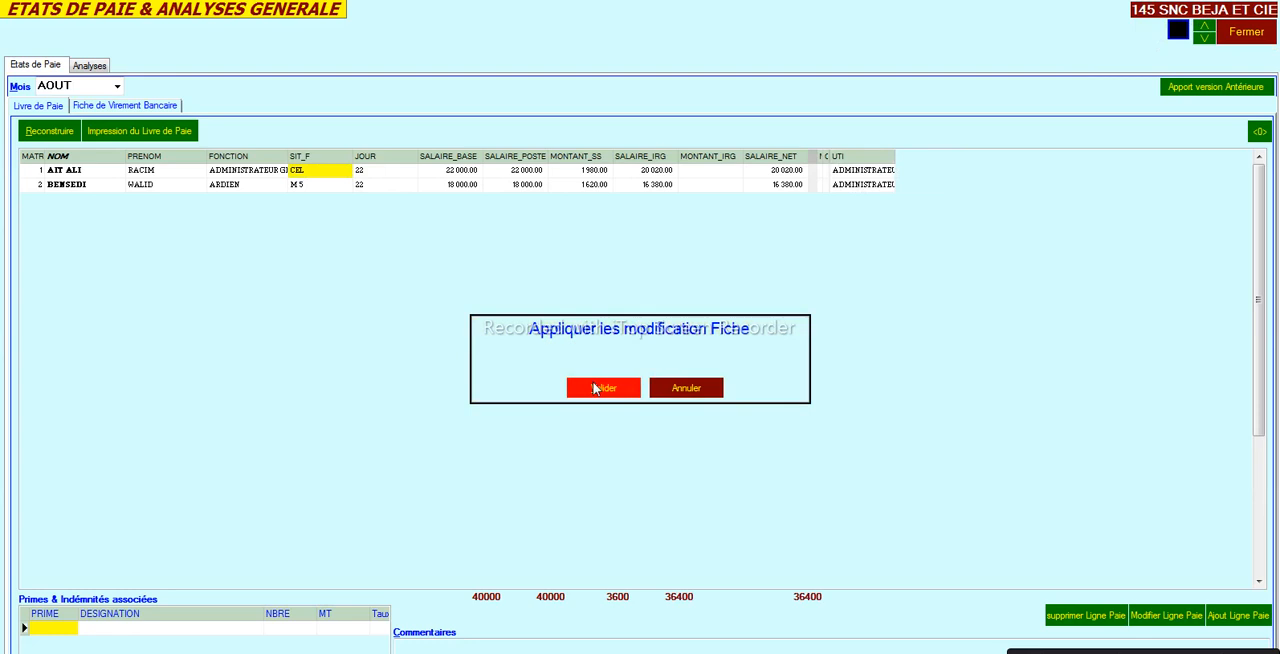
left_click(596, 388)
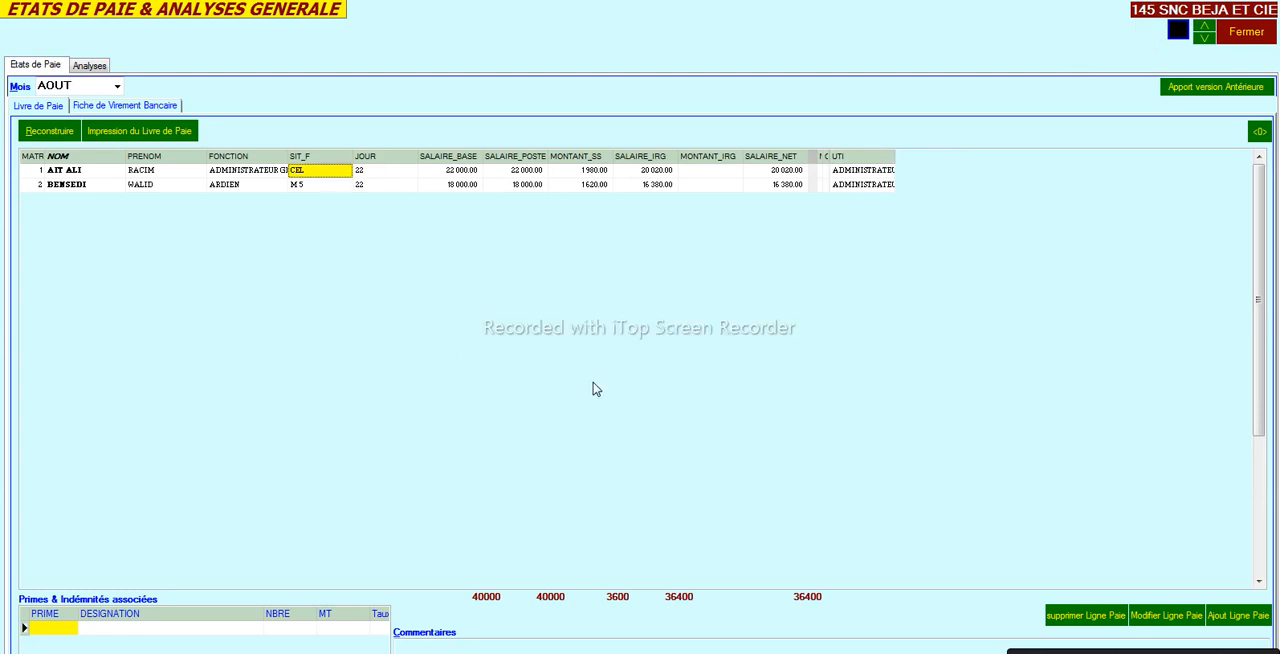
- Open the form configuration, keep the print mode SUR ECRAN, and set the print zoom to 95%
left_click(1203, 42)
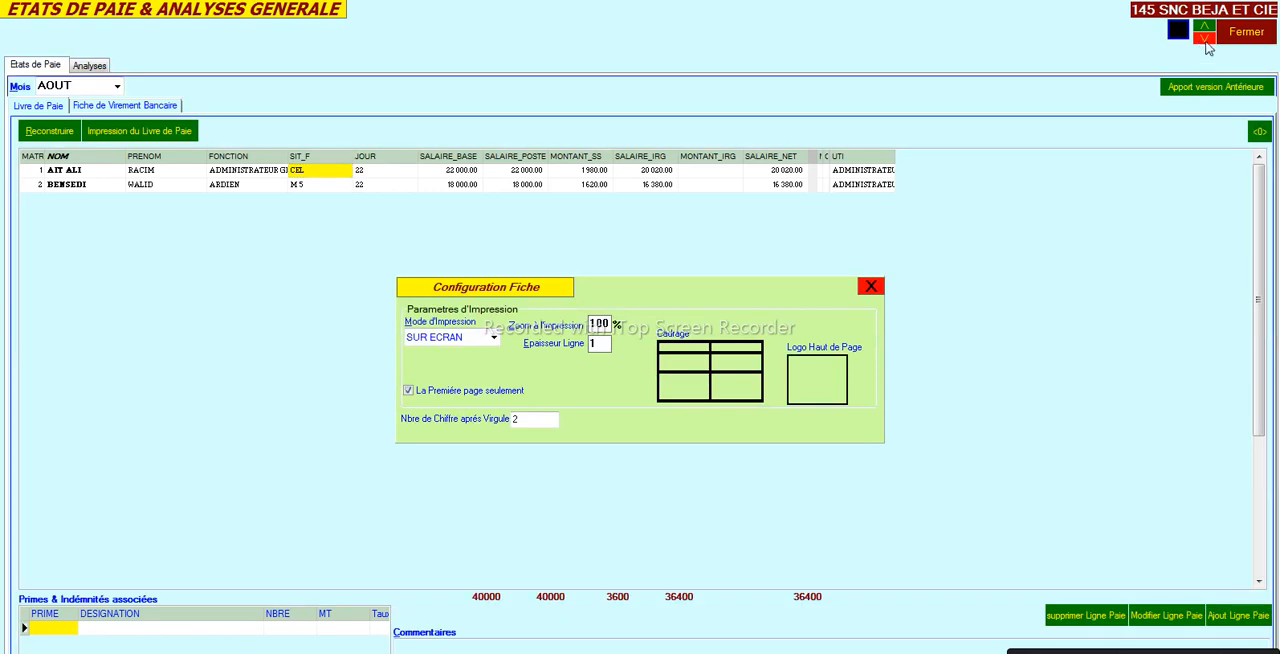
left_click(493, 337)
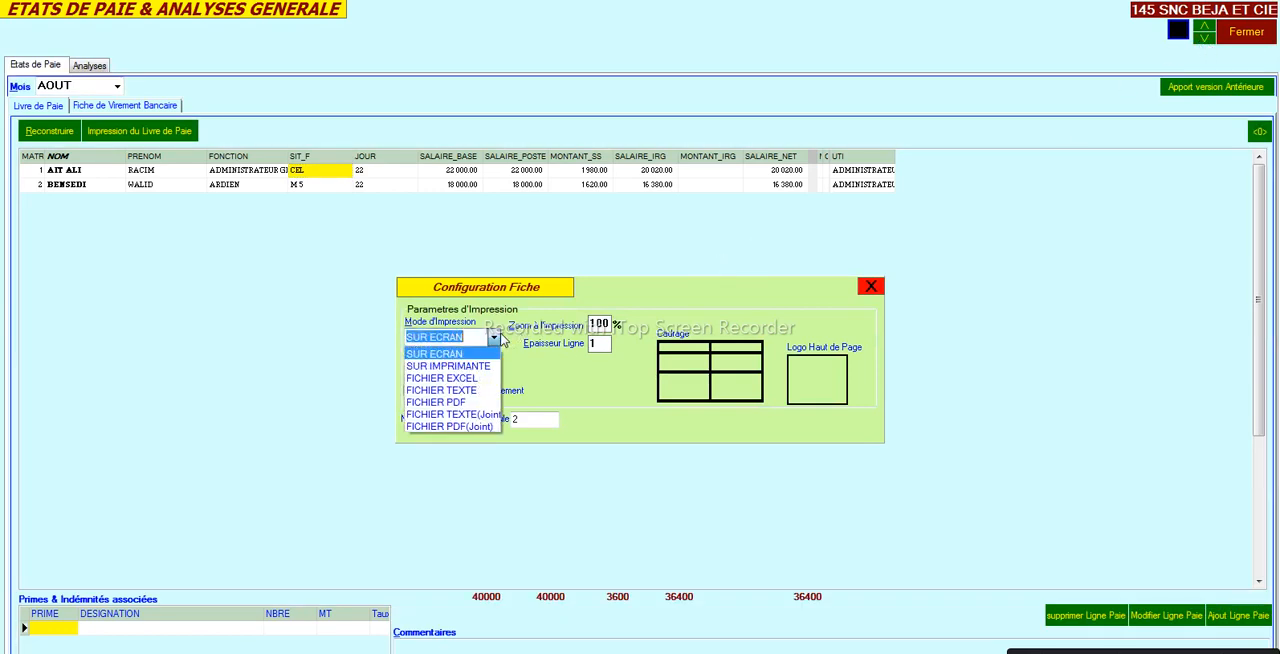
left_click(545, 378)
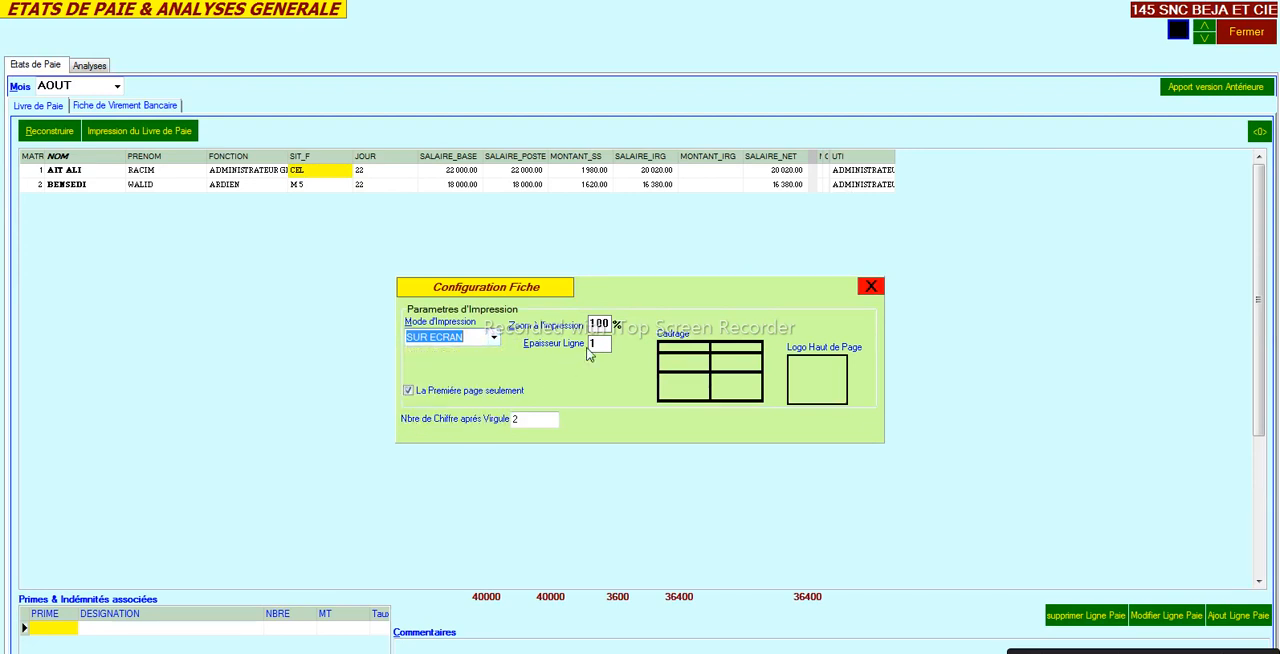
left_click(604, 323)
type("95")
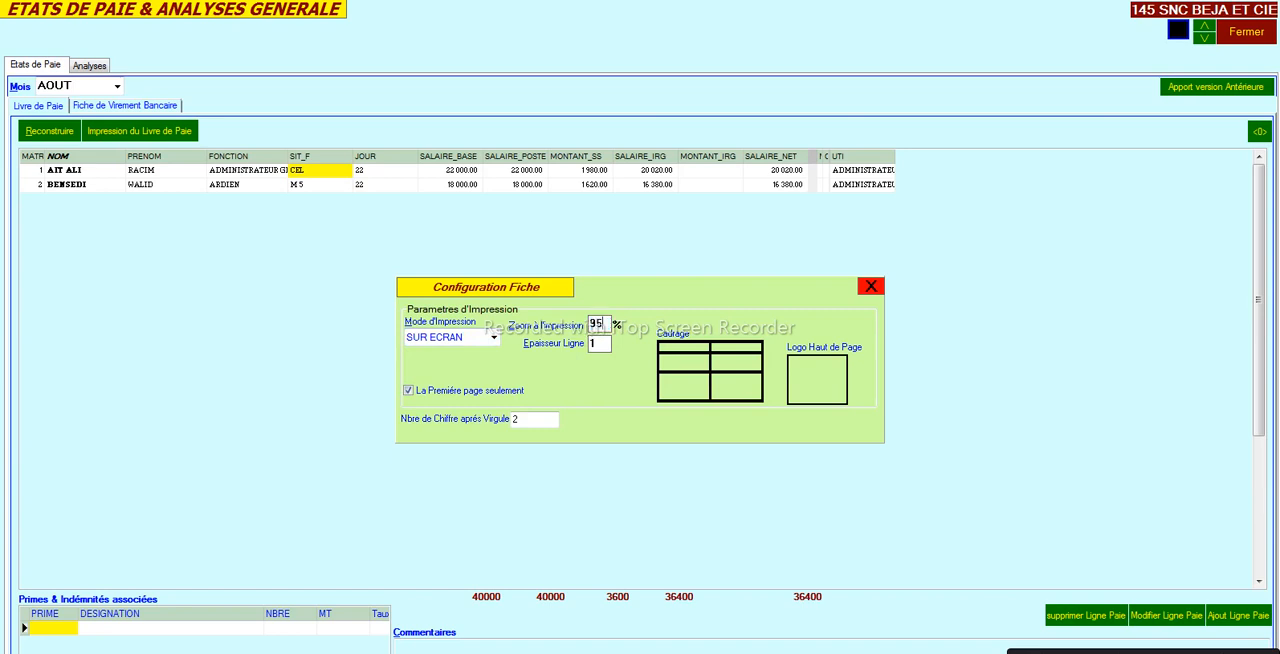
- Load the atestacertificat image as the page-header logo (Logo Haut de Page)
left_click(725, 342)
left_click(817, 380)
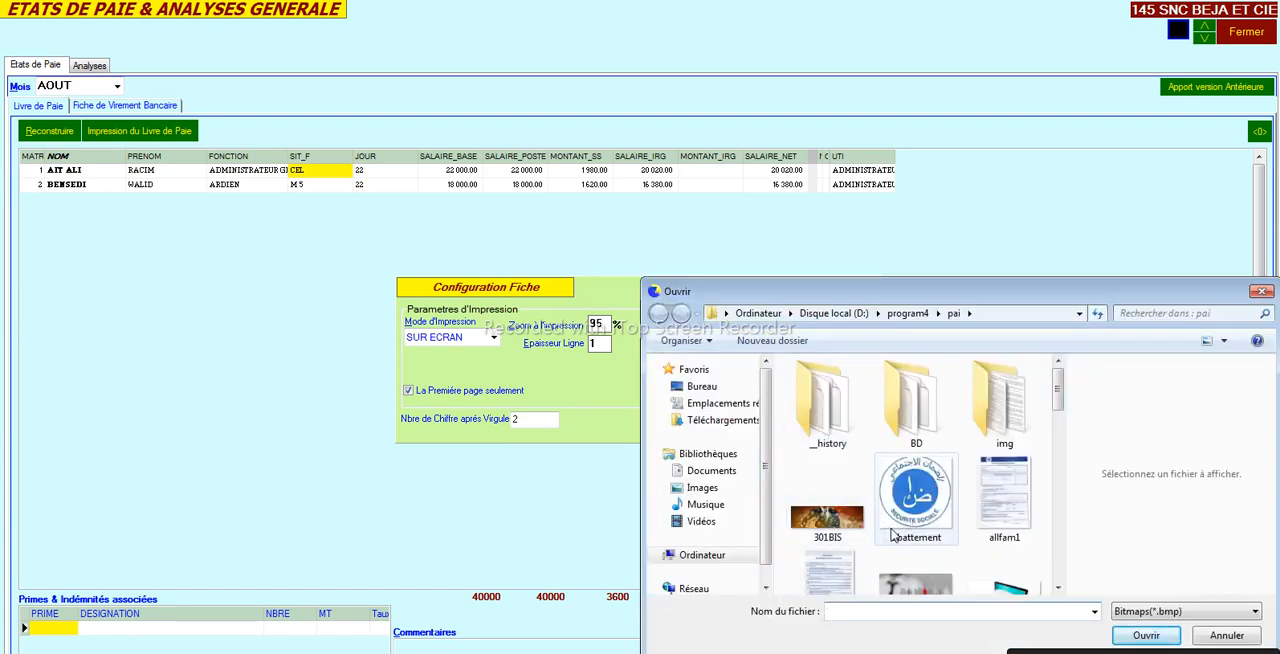
left_click(898, 572)
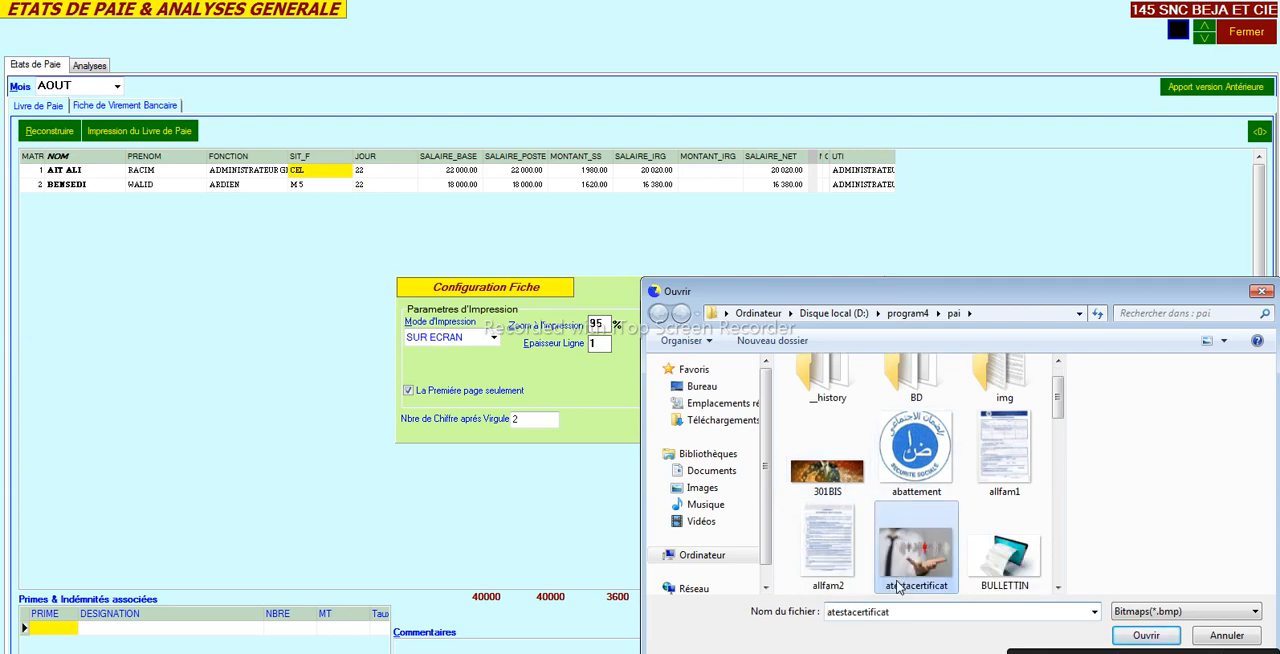
double_click(898, 572)
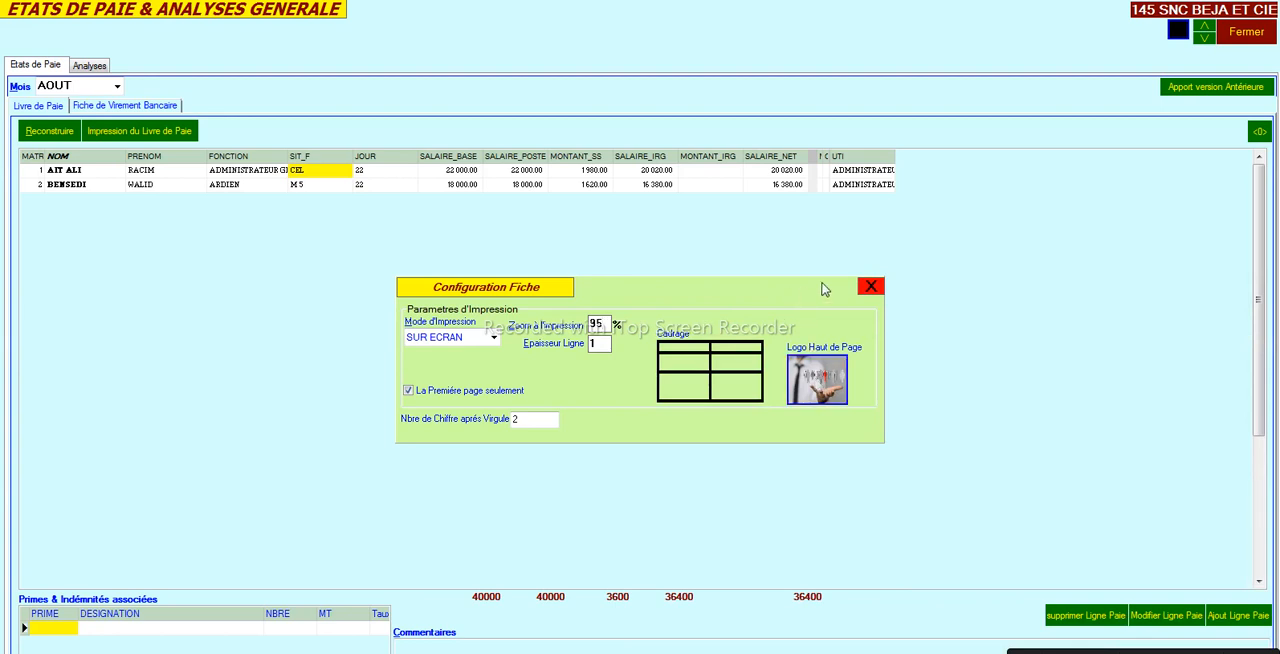
- Set the number of digits after the decimal point to 4, close the configuration and refresh the salary amounts
left_click(516, 418)
type("2")
left_click_drag(522, 418, 491, 431)
type("4")
left_click(361, 364)
left_click(870, 287)
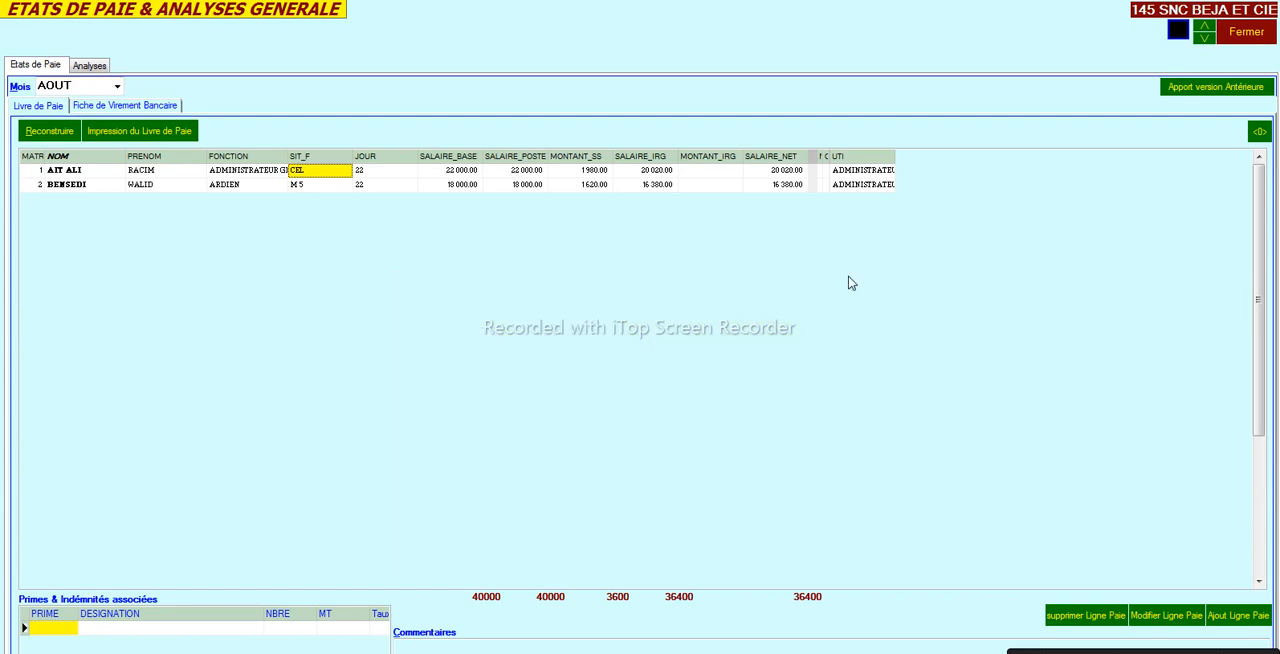
left_click(583, 185)
left_click(528, 171)
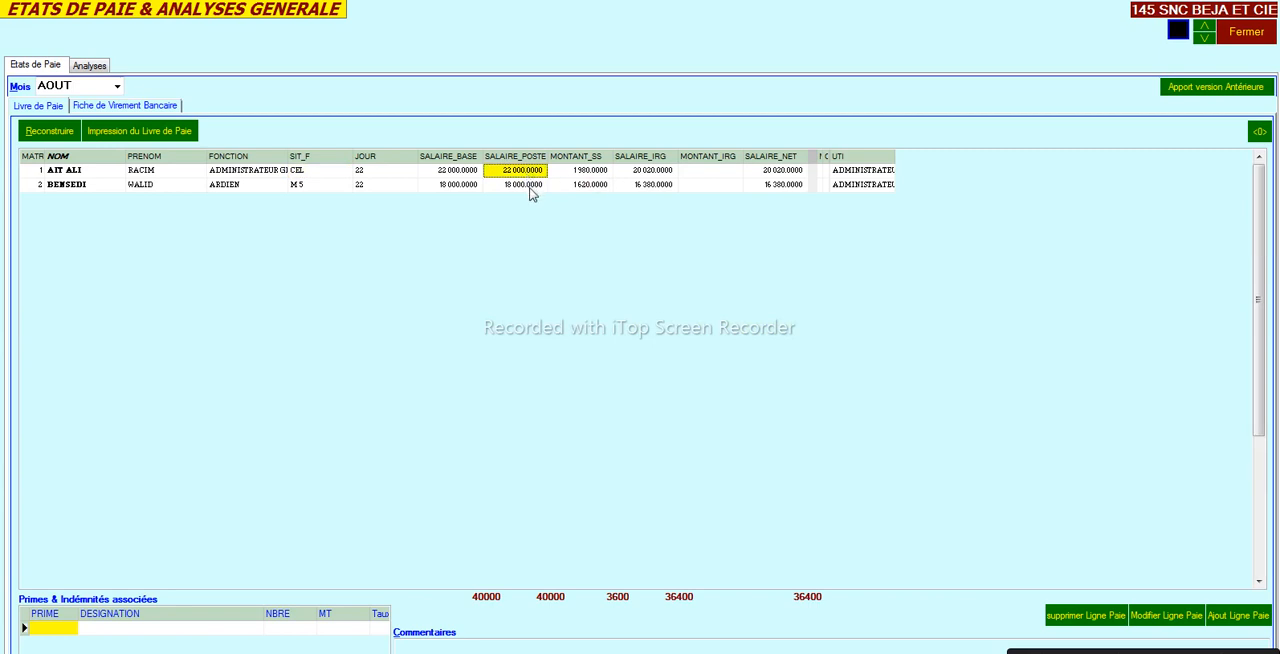
left_click(520, 185)
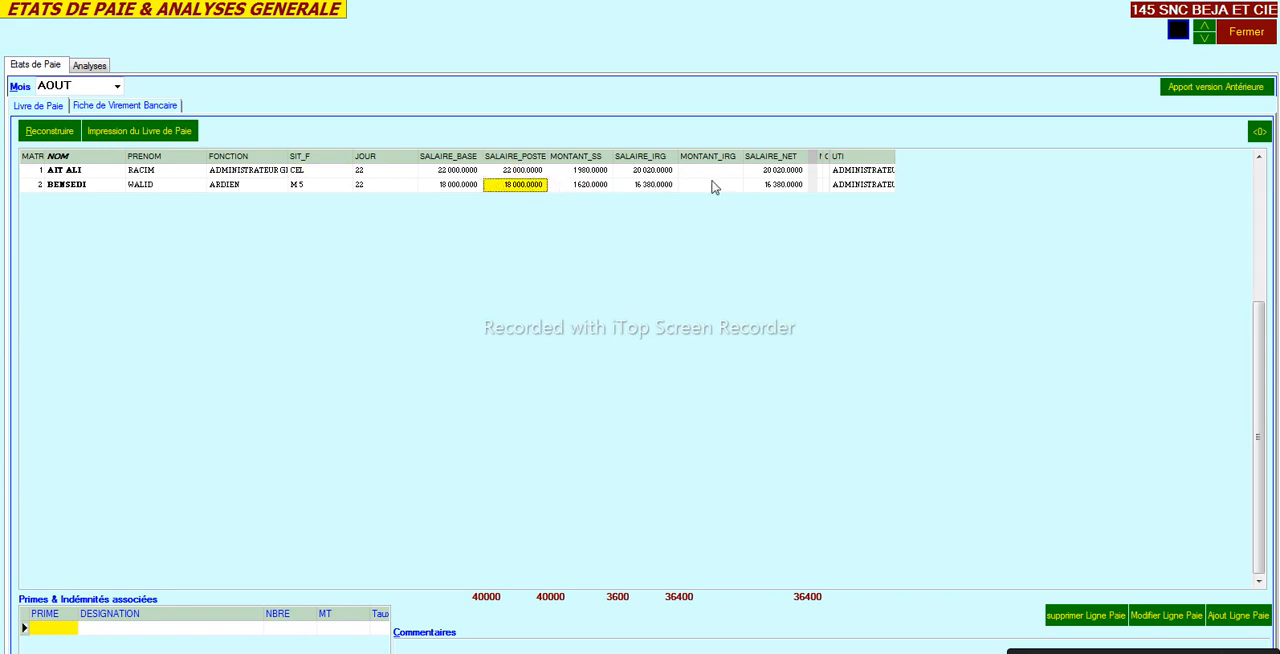
left_click(762, 186)
left_click(768, 173)
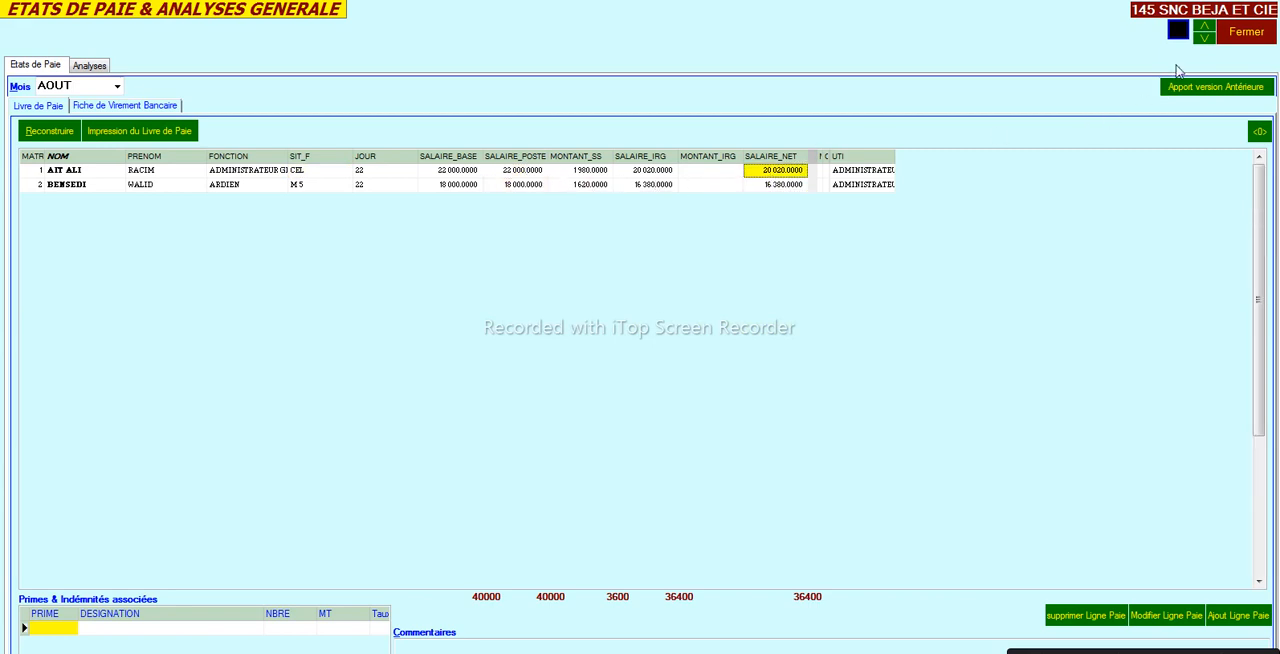
- Set the number of digits after the decimal point to 2, apply the modifications to the form and refresh the amounts
left_click(1206, 39)
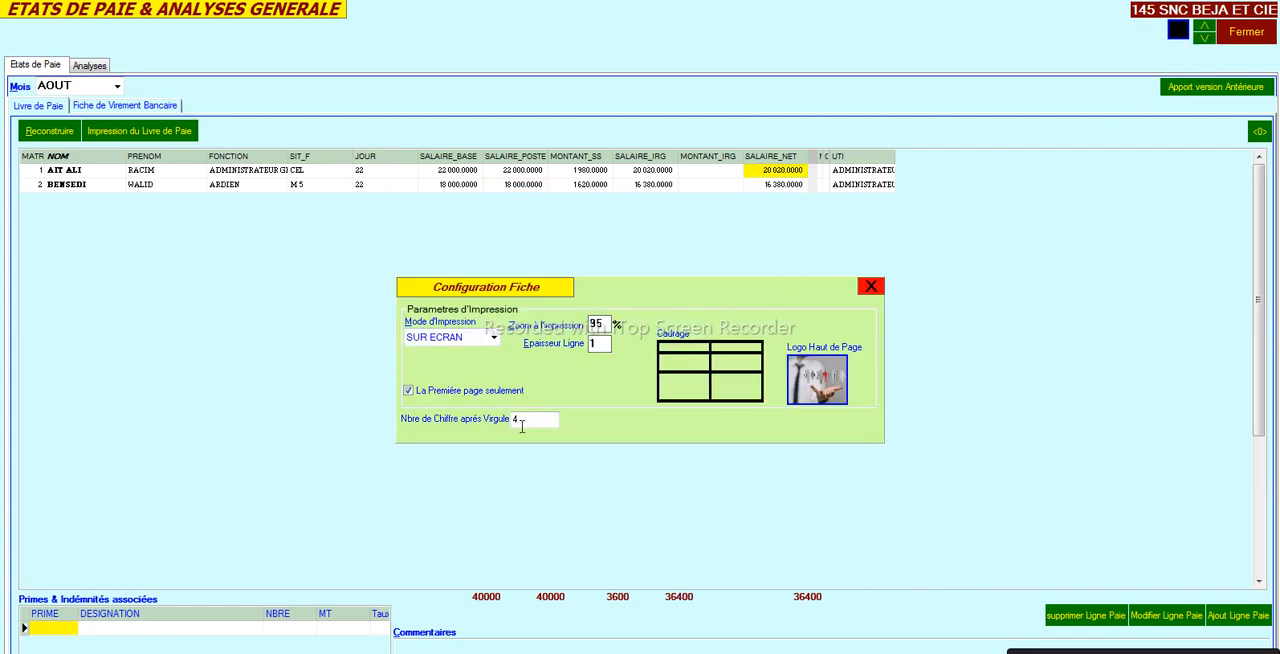
type("2")
left_click(866, 288)
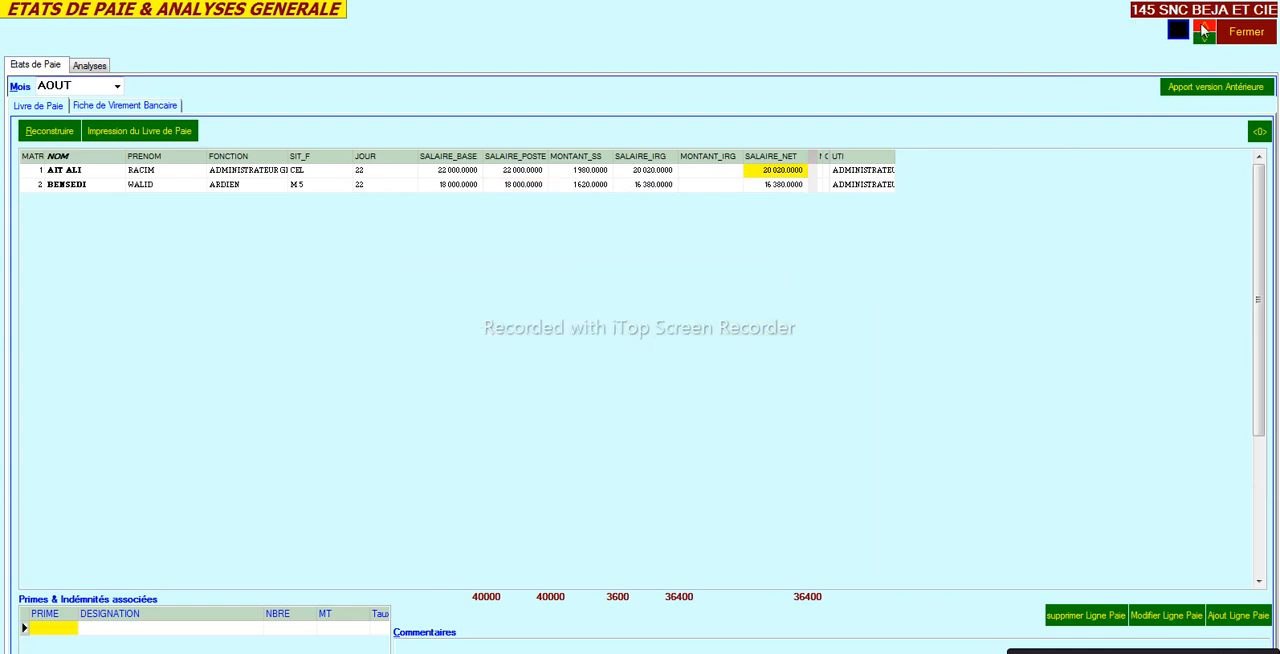
left_click(1205, 33)
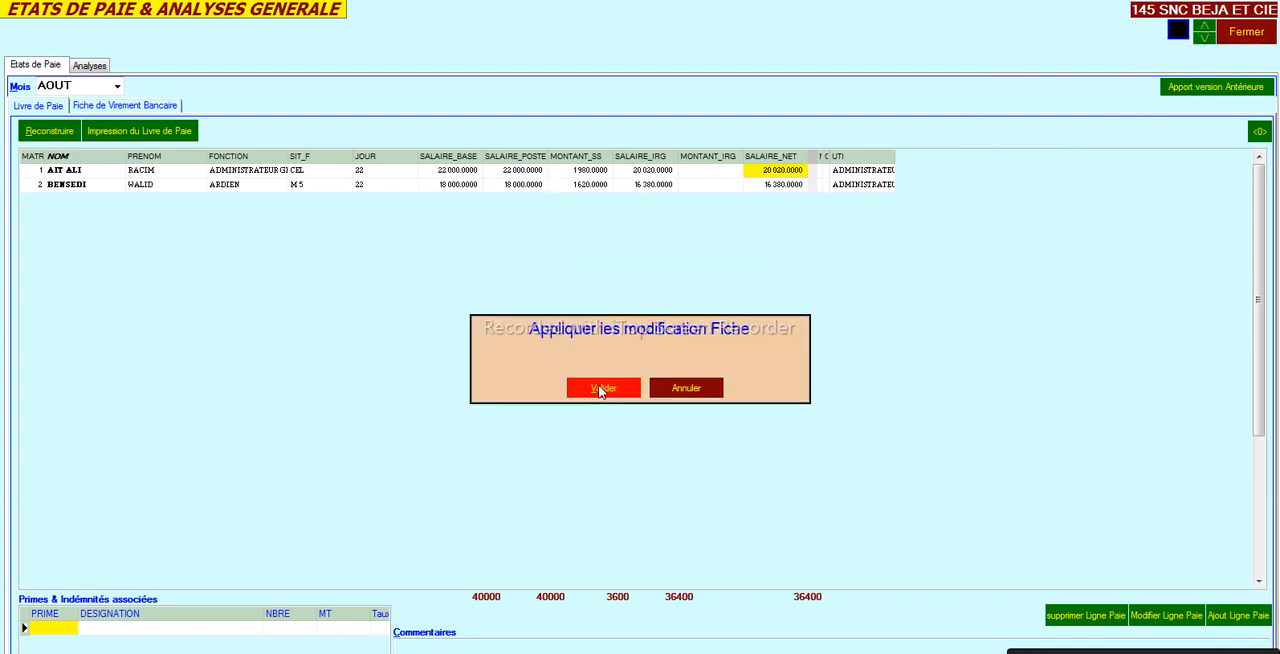
left_click(602, 389)
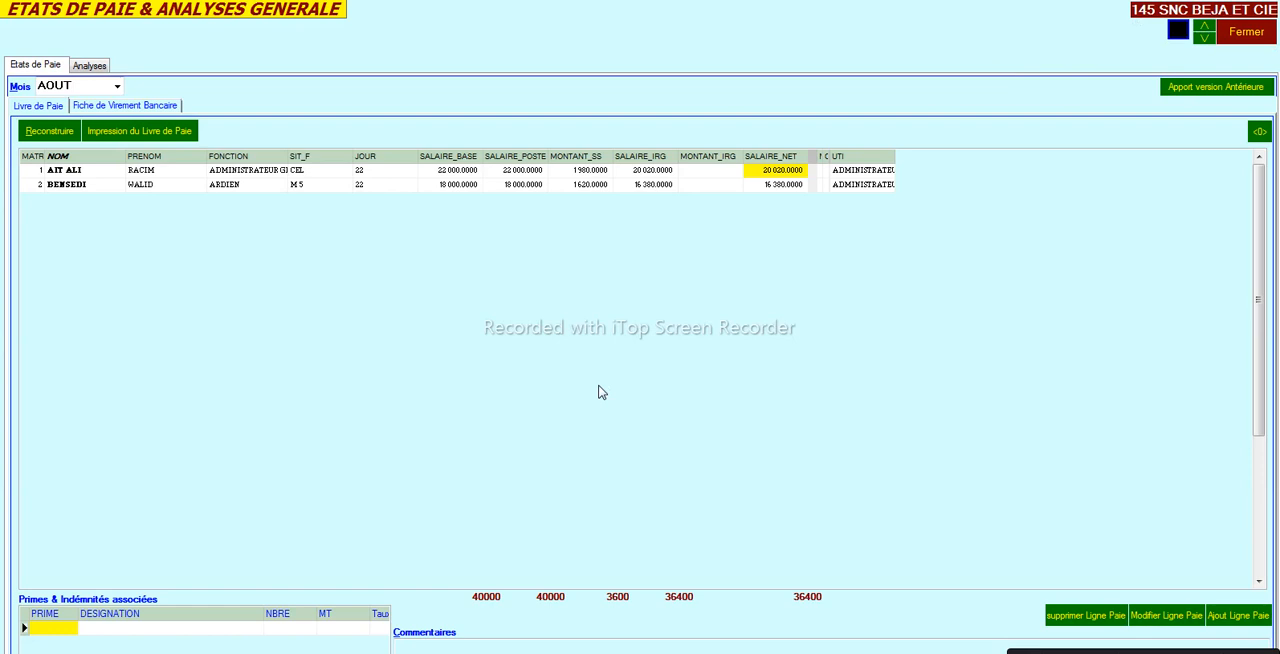
left_click(595, 172)
left_click(567, 189)
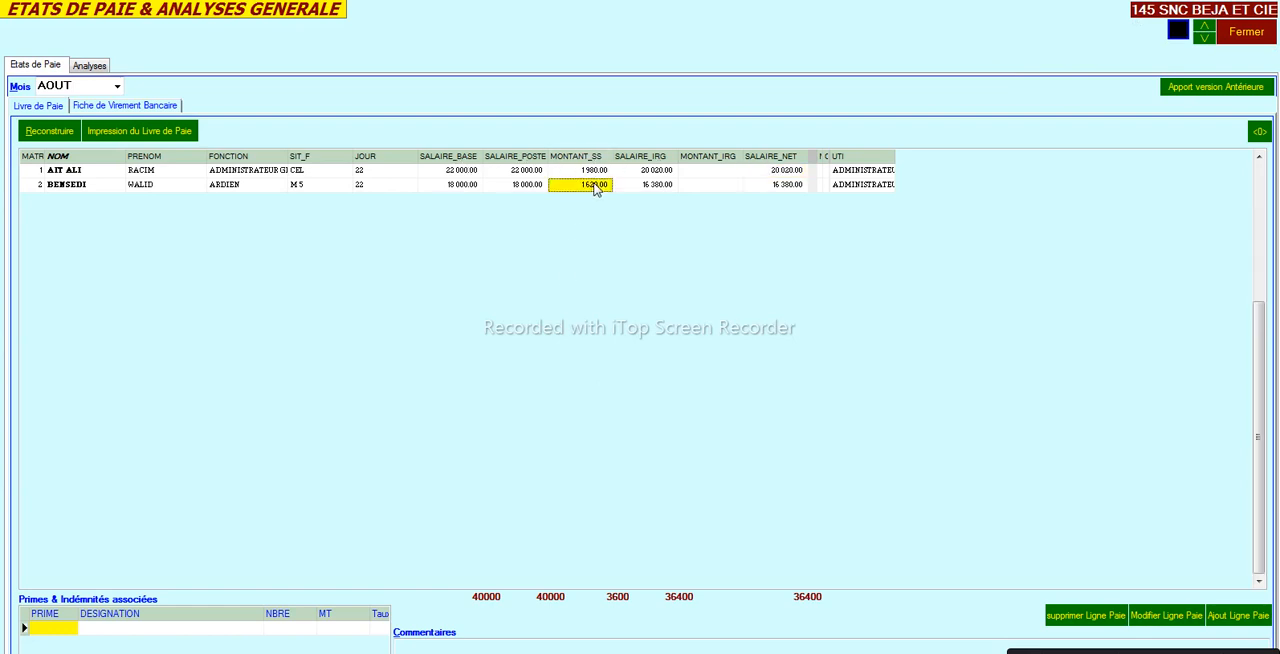
left_click(470, 189)
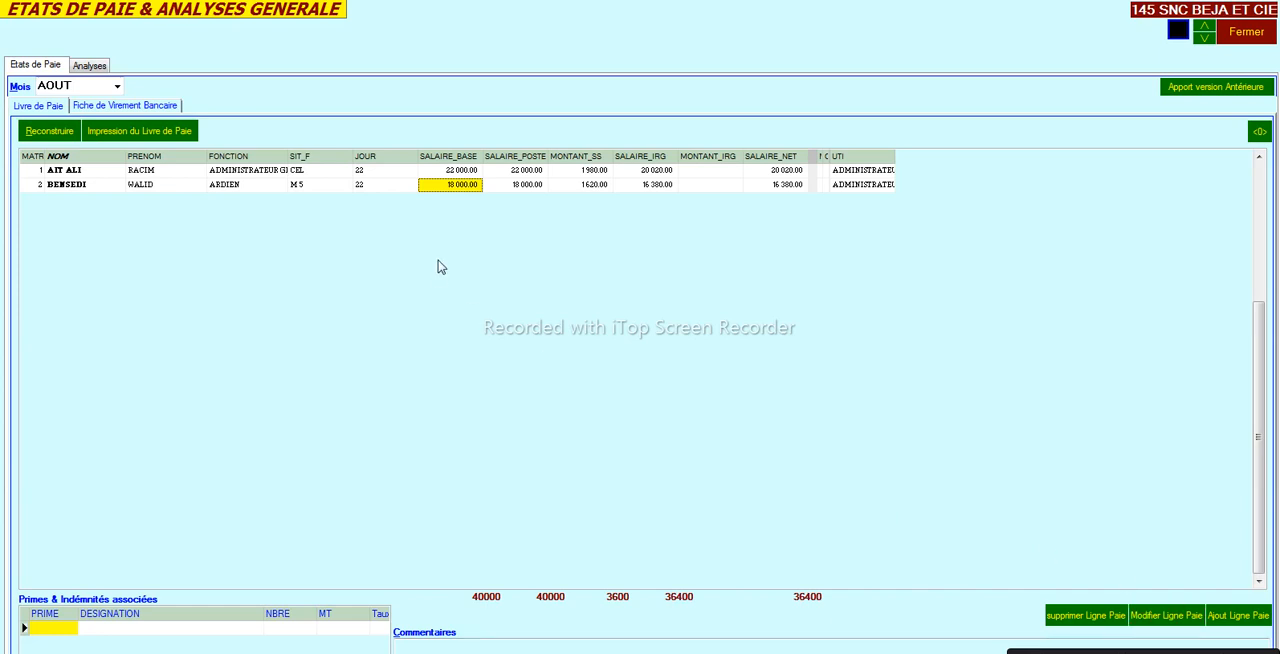
left_click(88, 67)
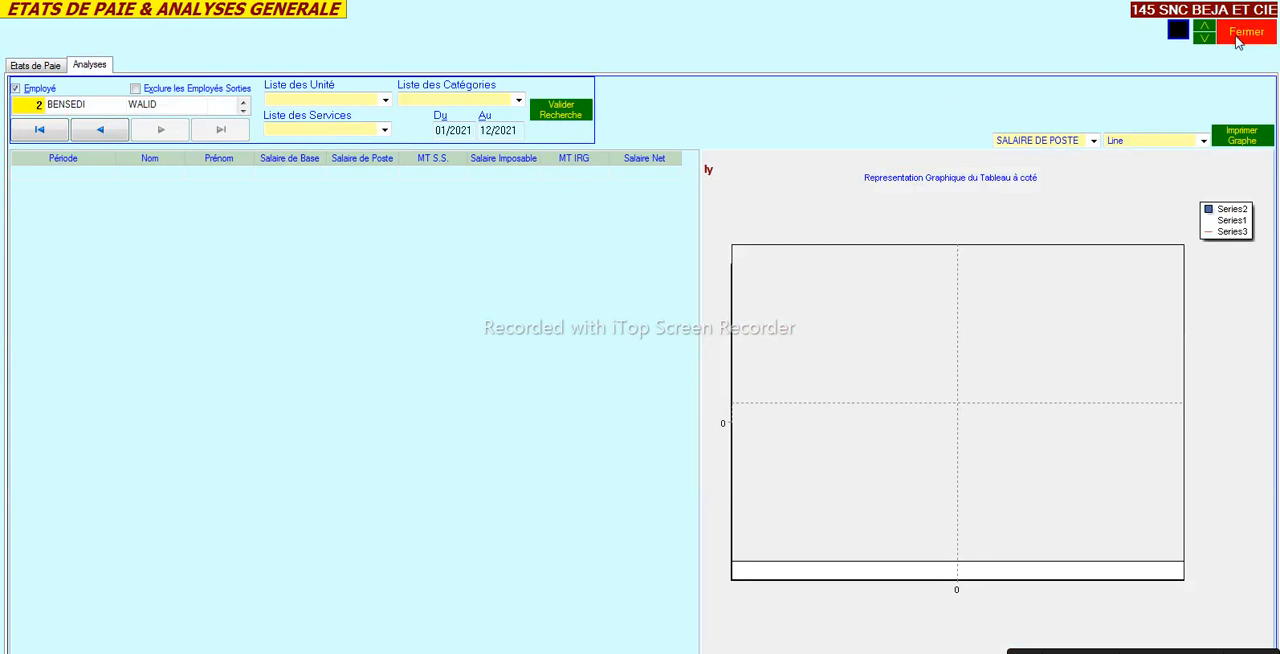
left_click(58, 68)
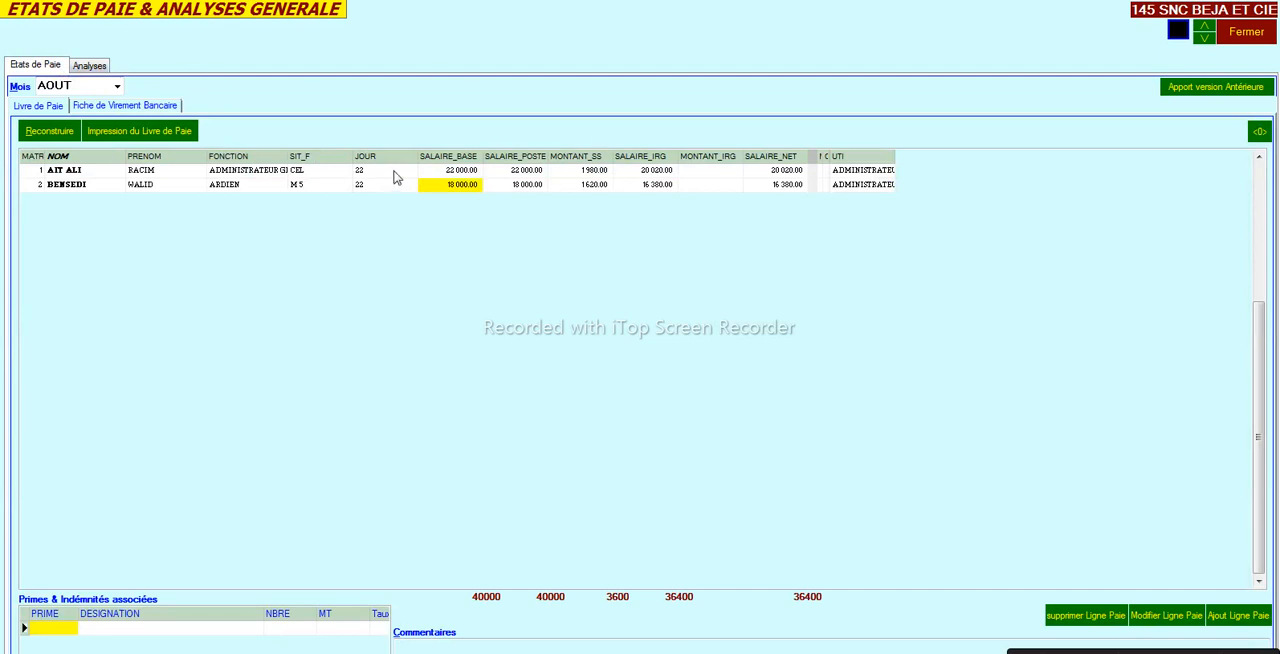
left_click(172, 190)
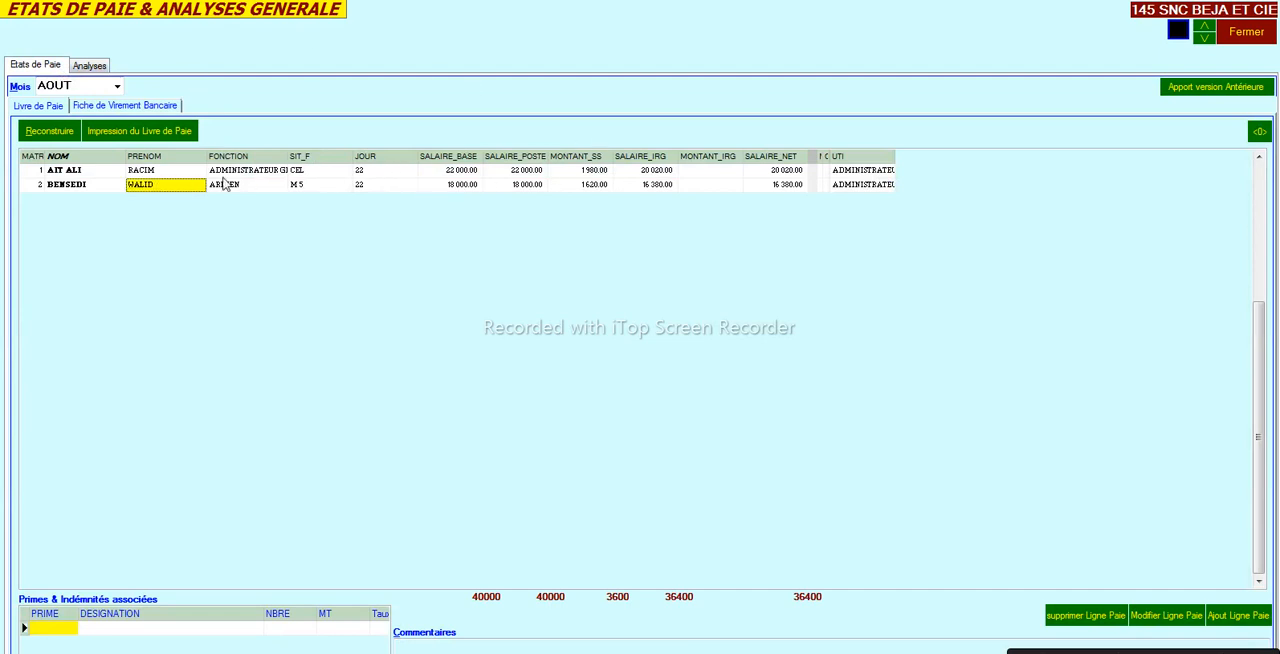
- Close the payroll book, open the personnel update screen and try to select the second employee
left_click(1246, 31)
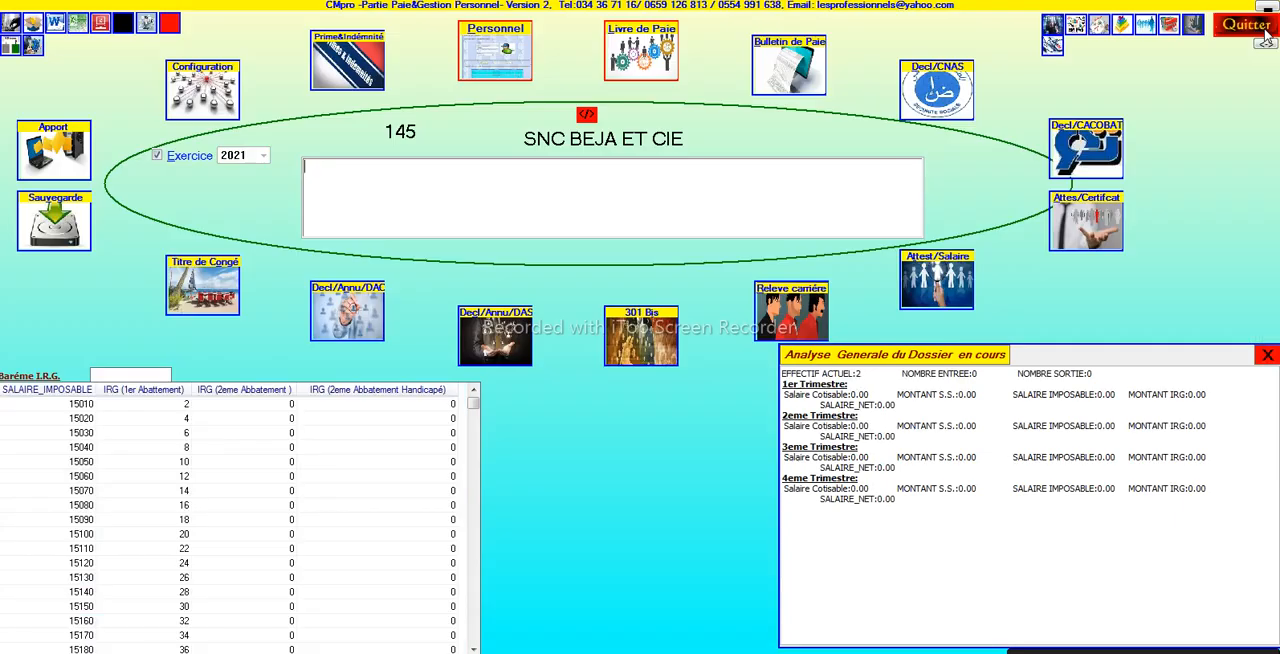
left_click(503, 66)
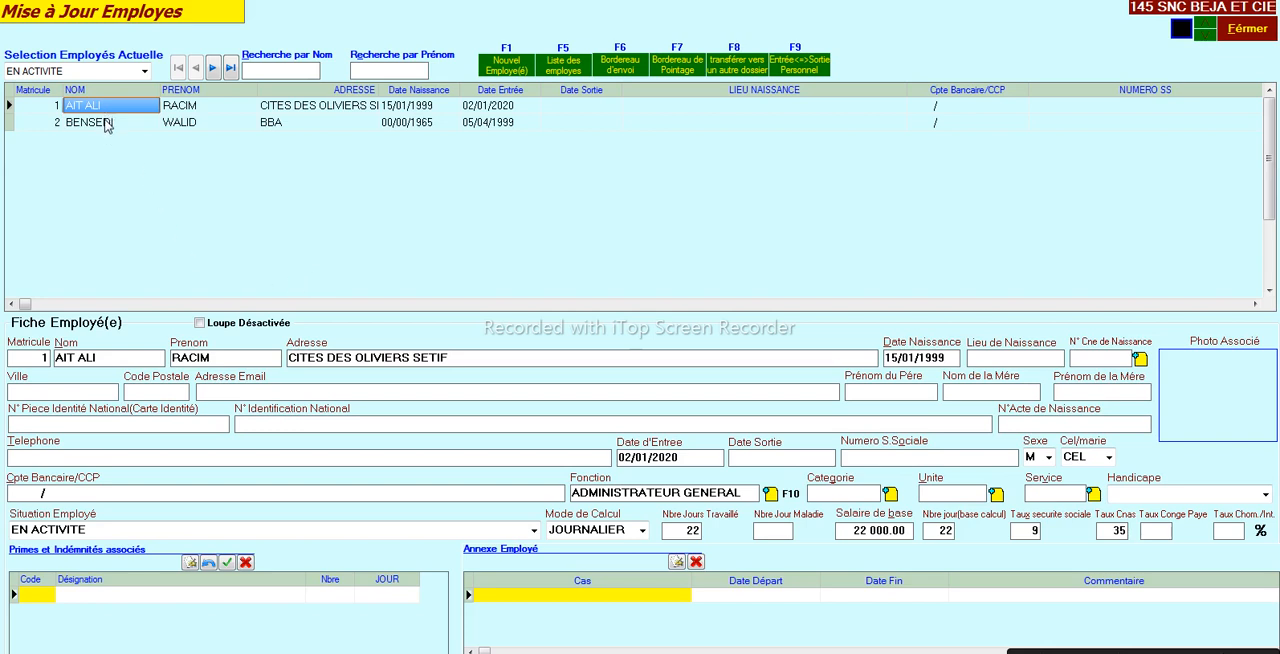
left_click(108, 124)
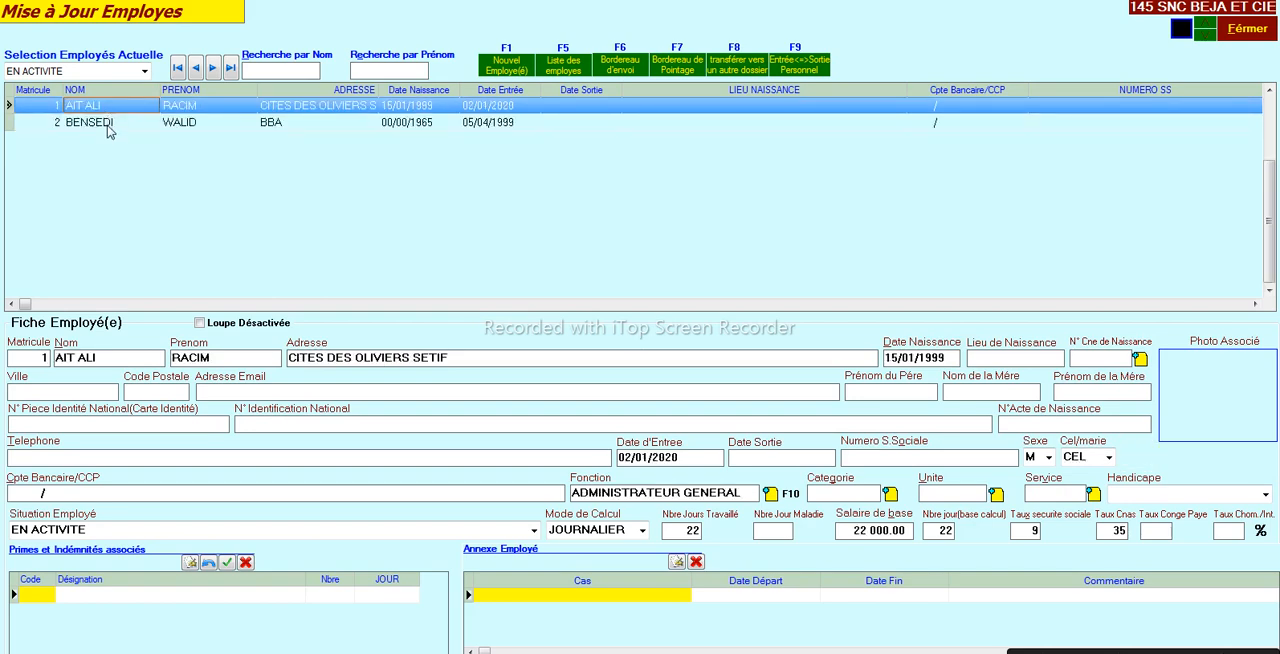
left_click(110, 130)
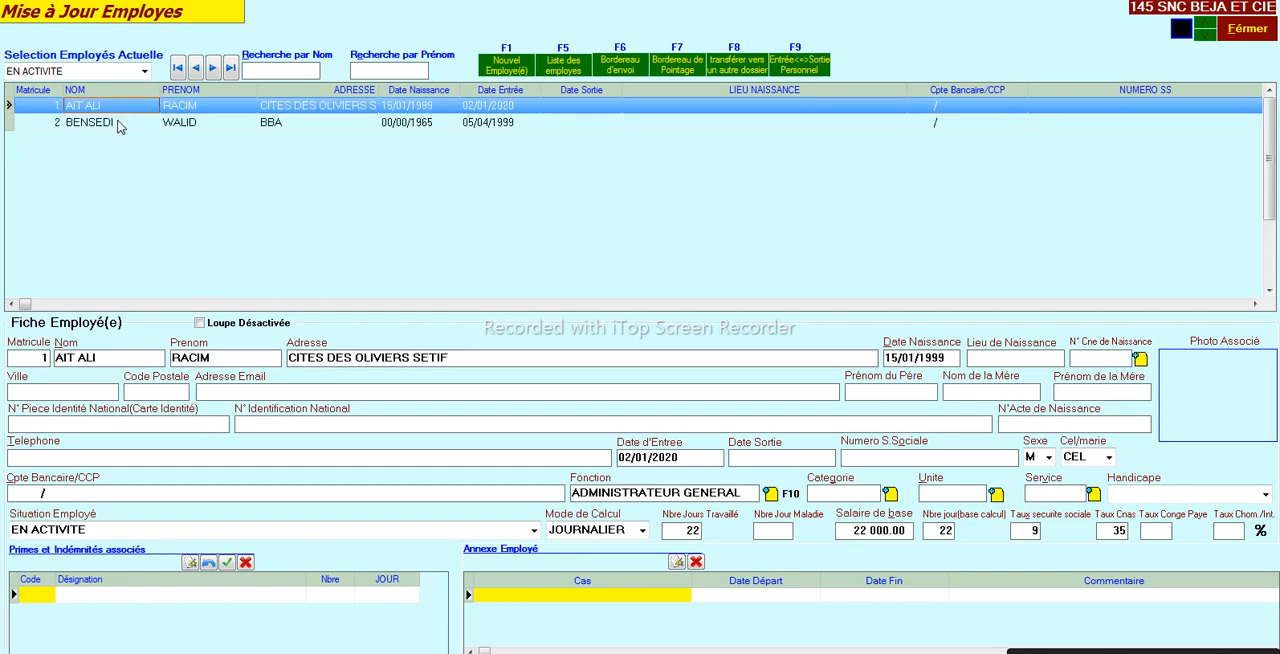
left_click(119, 124)
- Open the bonus and allowance list from the first employee's record and examine the calculation-mode options of PRIME ENCOURAGEMENT
left_click(30, 597)
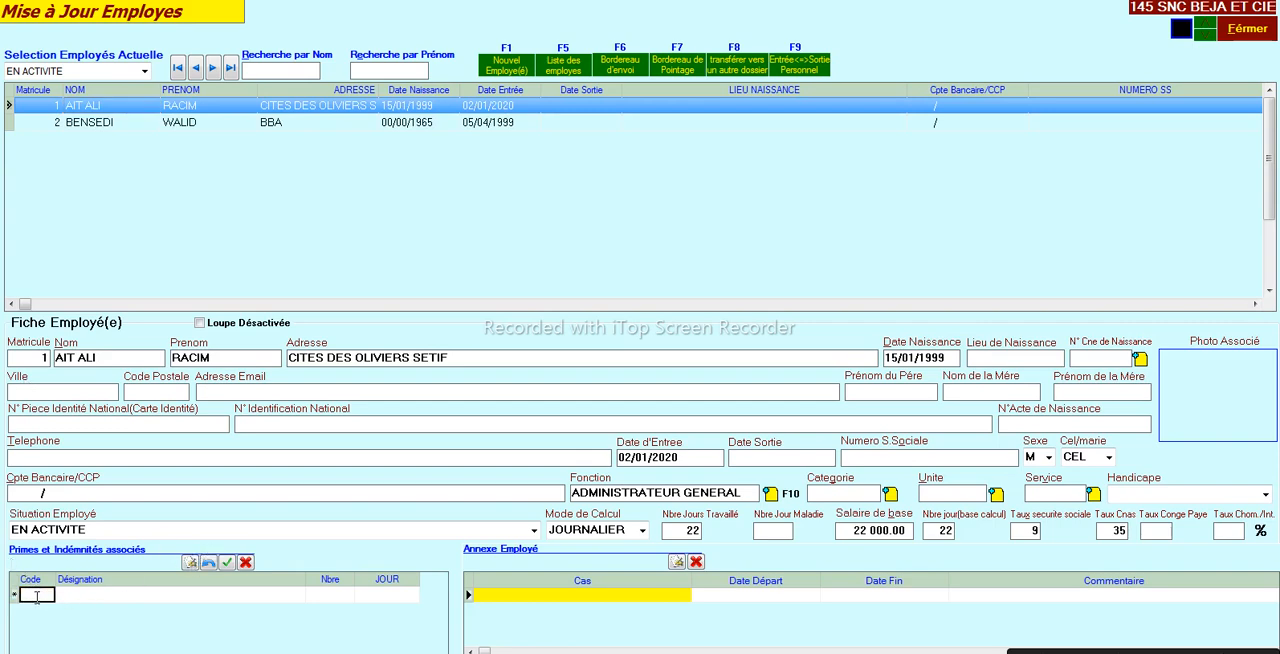
double_click(37, 597)
left_click(63, 196)
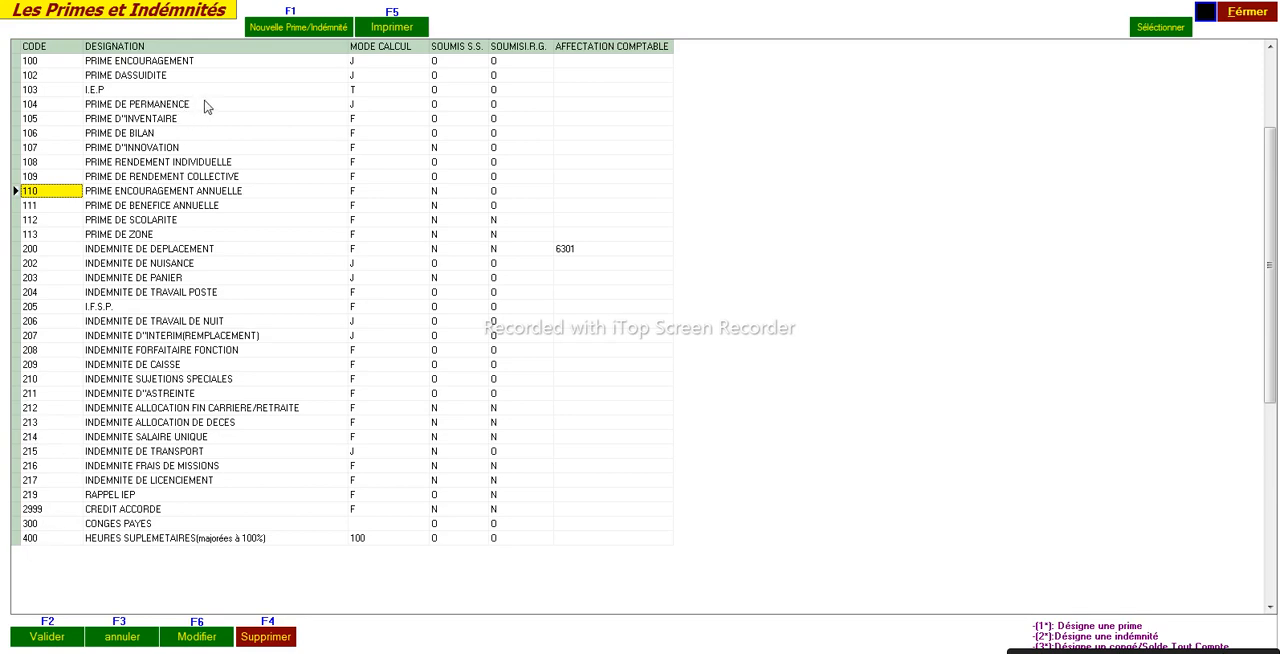
left_click(370, 64)
left_click(421, 62)
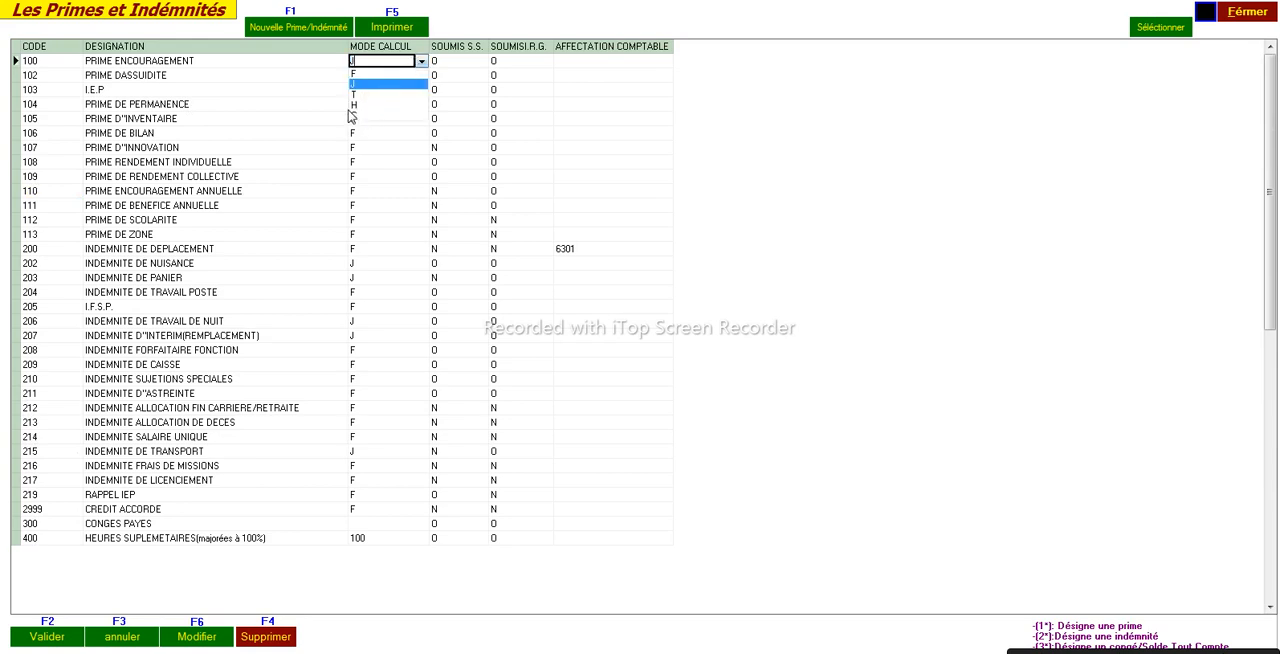
left_click(343, 88)
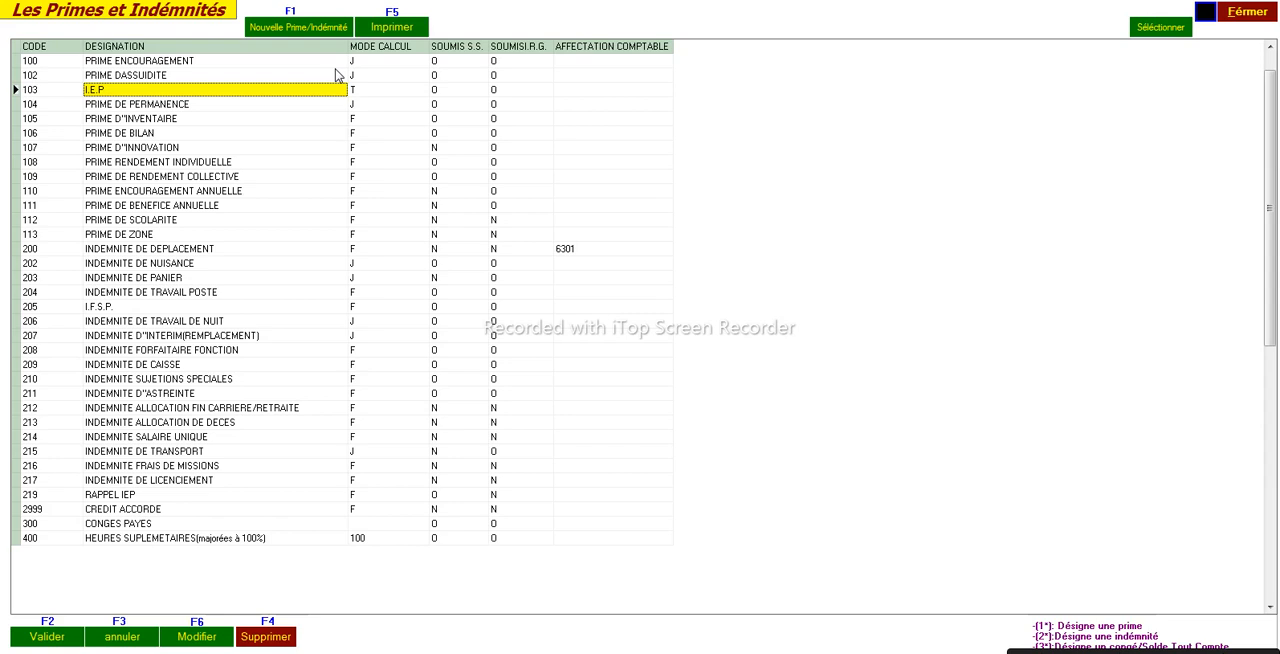
- Assign bonus 103 I.E.P to the first employee with a rate of 10
double_click(112, 92)
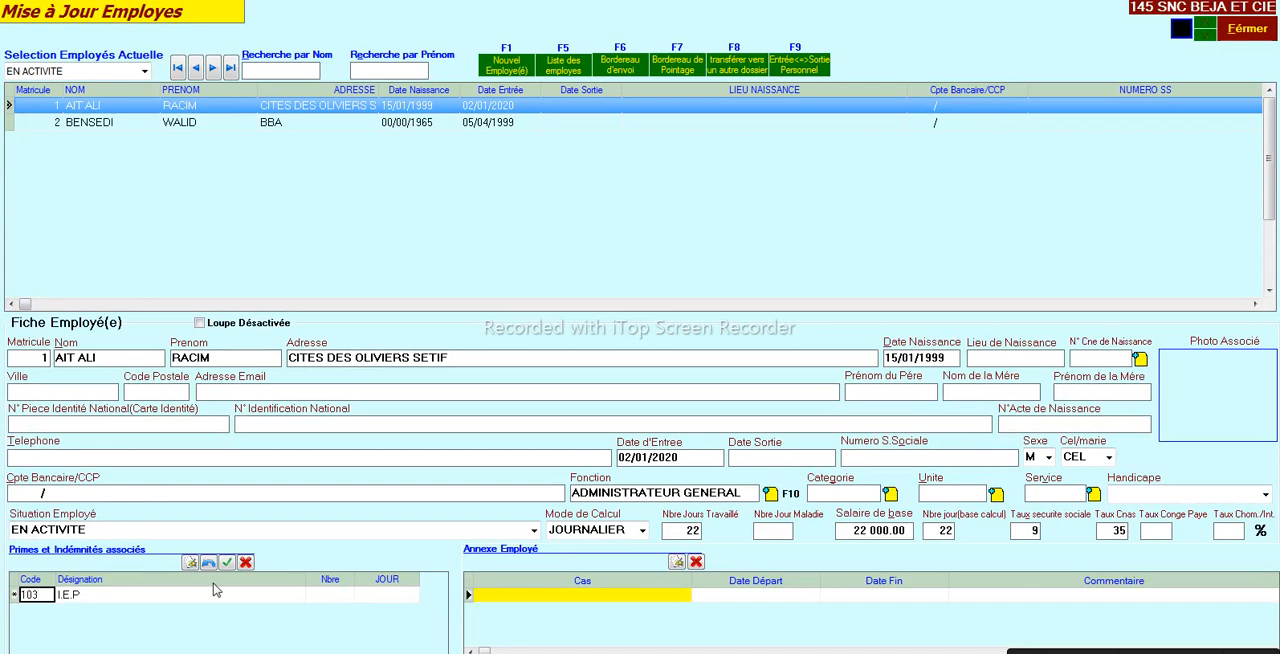
key("Return")
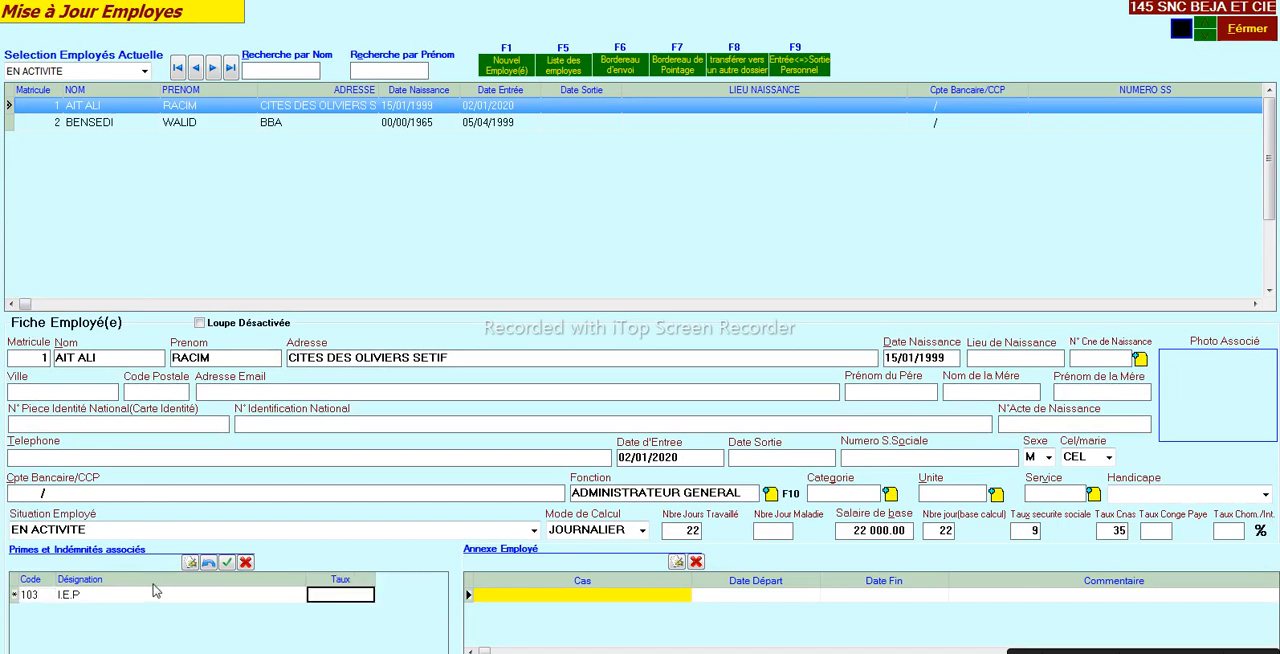
type("10")
key("Return")
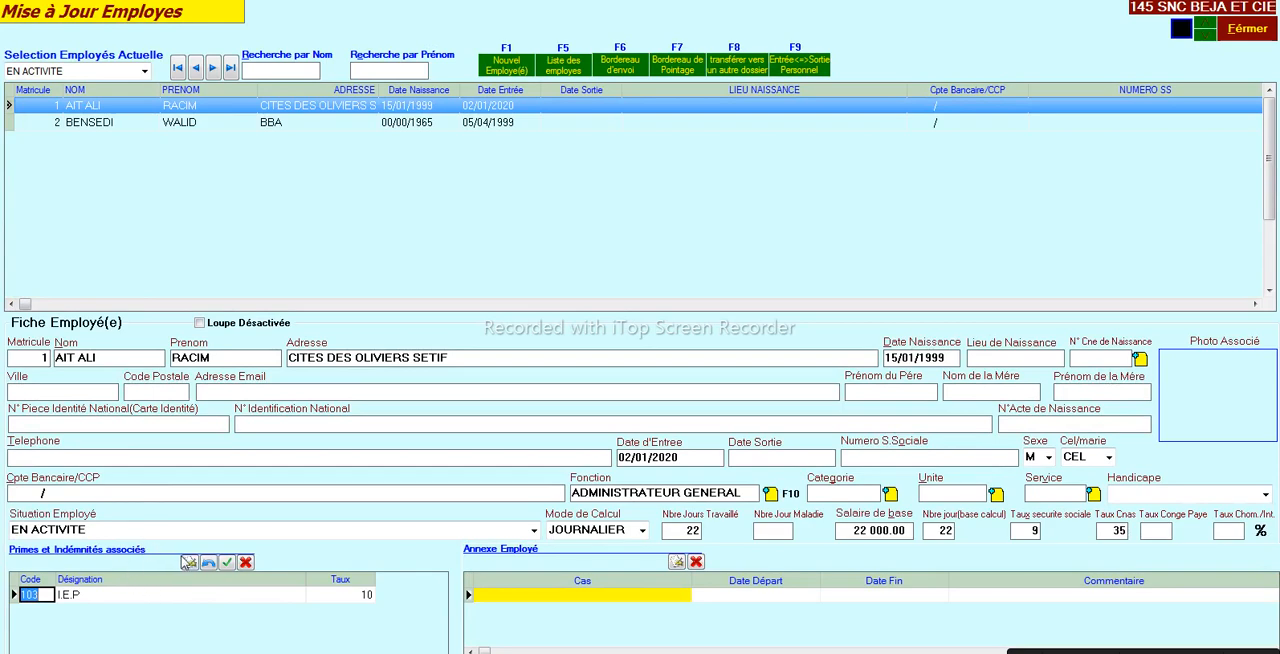
- Add allowance 211 INDEMNITE D"ASTREINTE to the first employee with a lump sum of 500
left_click(190, 563)
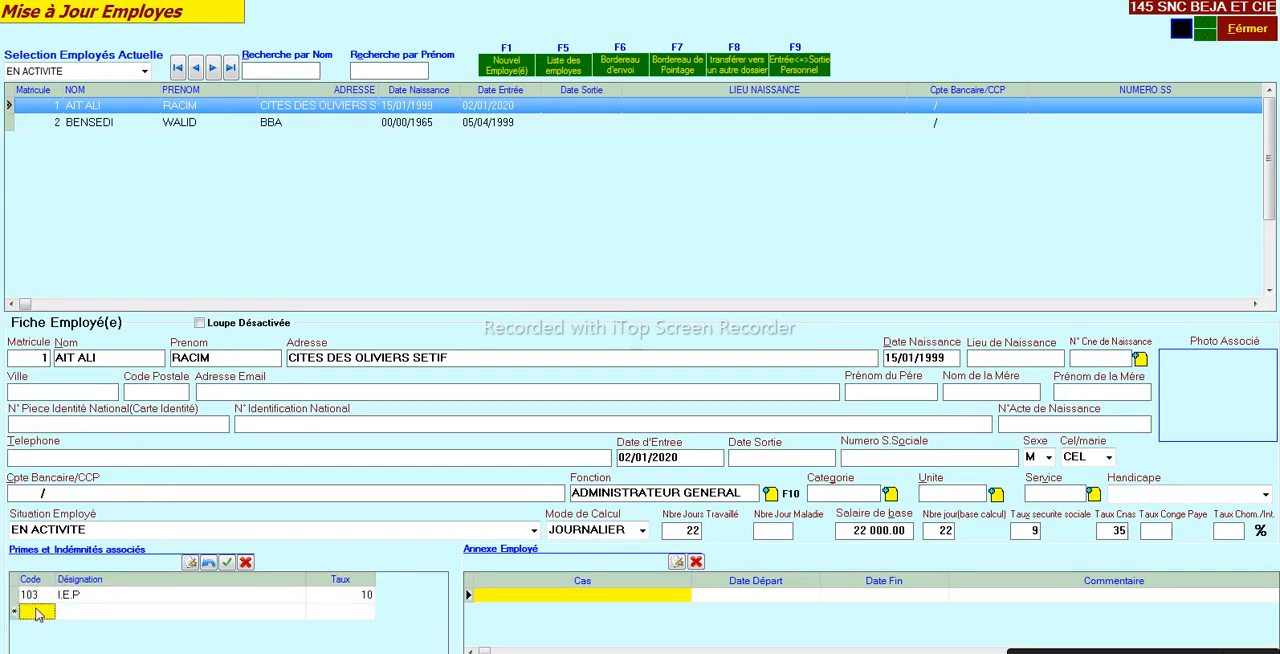
double_click(31, 613)
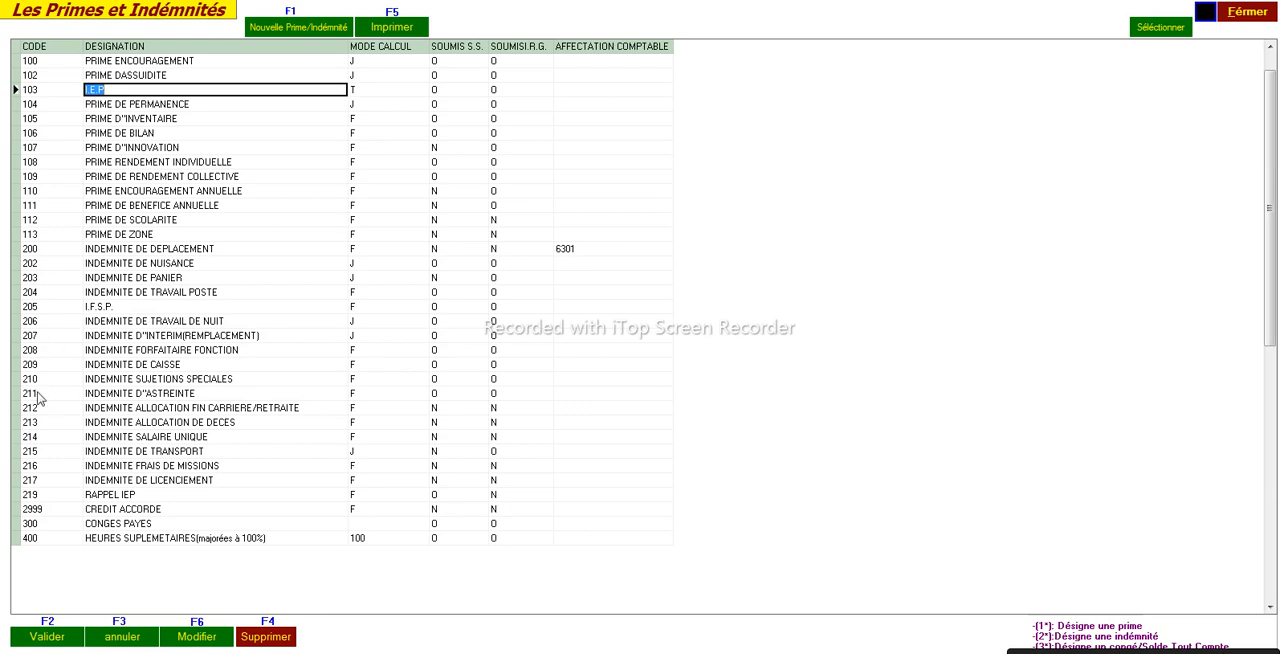
double_click(37, 396)
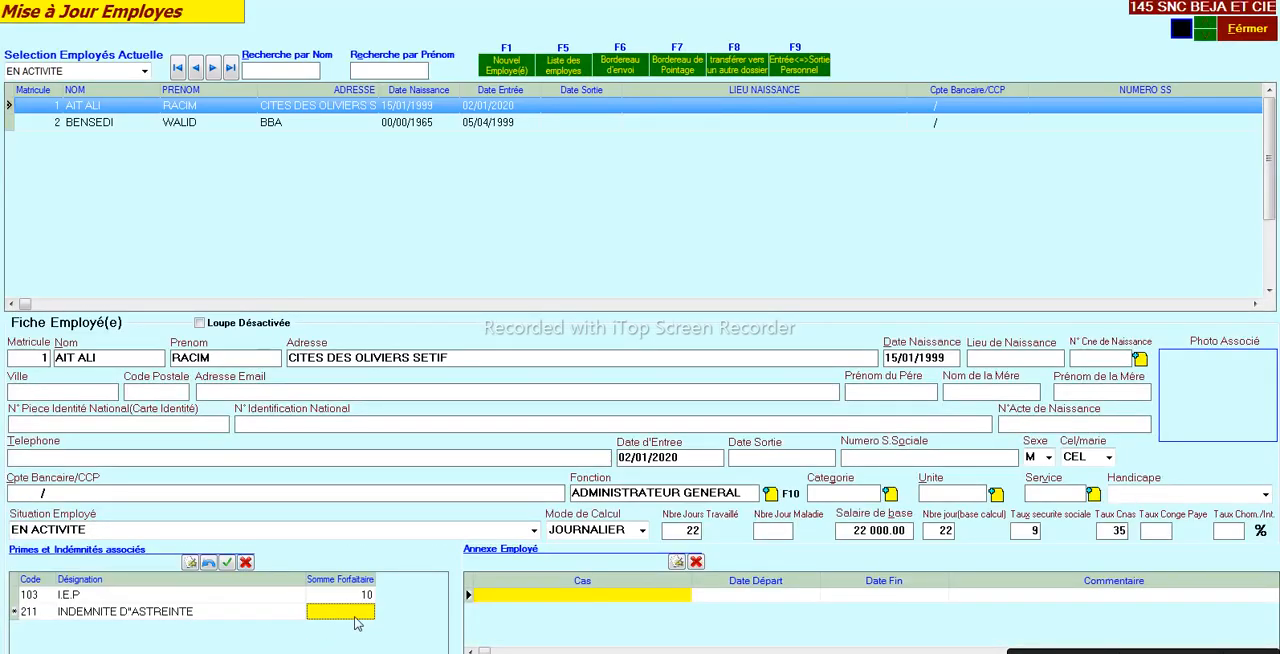
type("00")
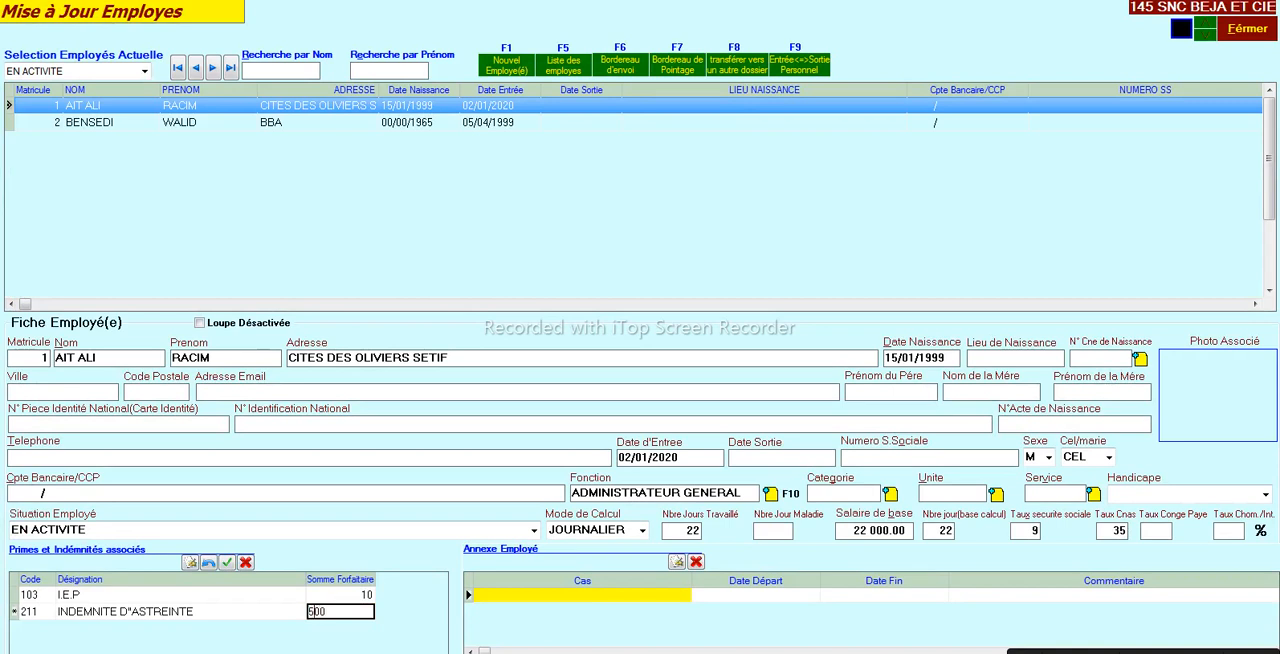
key("Return")
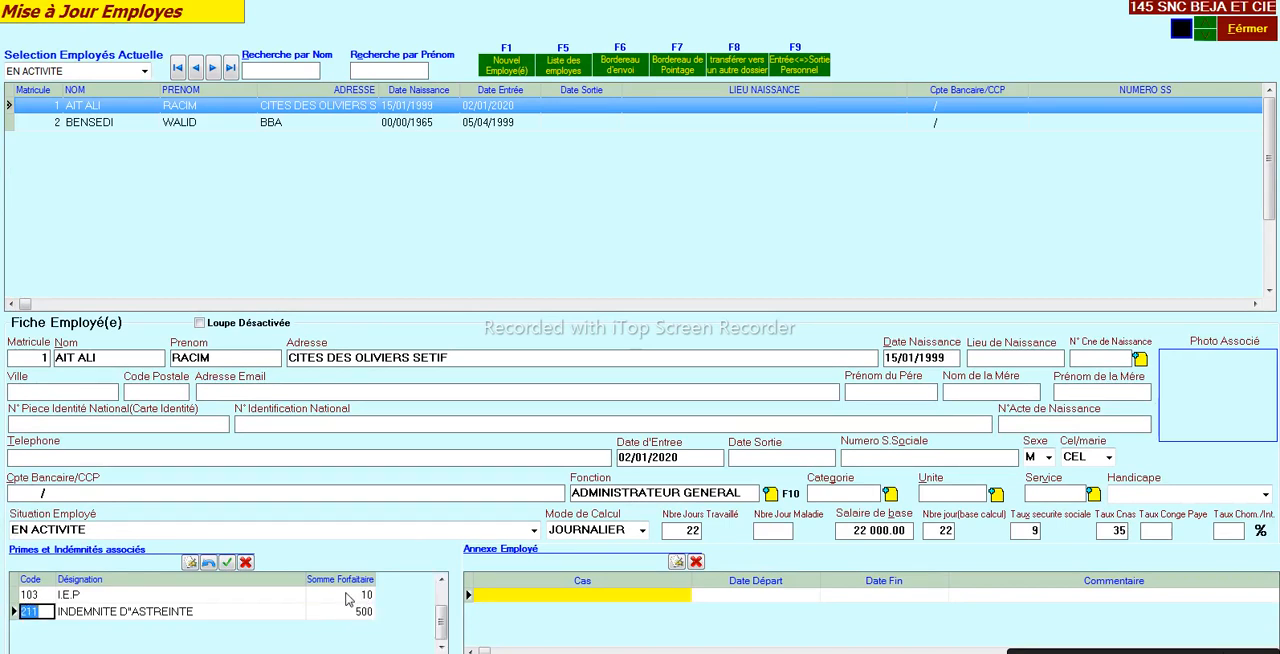
- Compare the value type shown for the first employee's I.E.P and INDEMNITE D"ASTREINTE rows
left_click(226, 599)
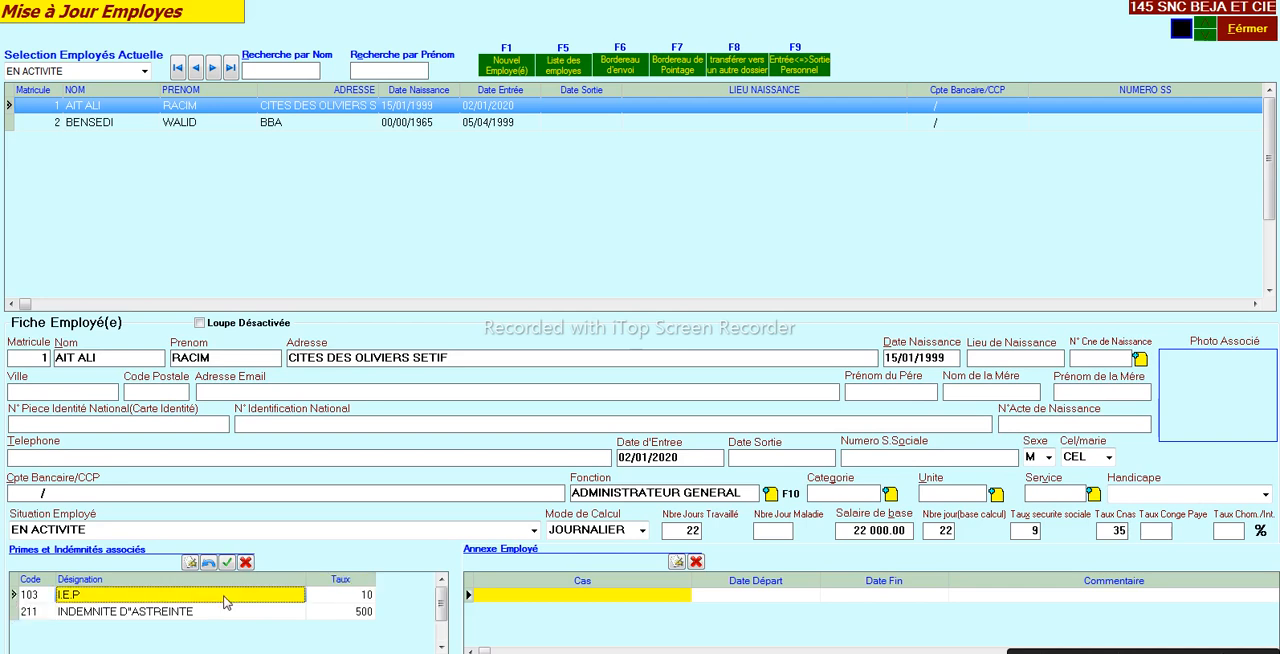
left_click(187, 613)
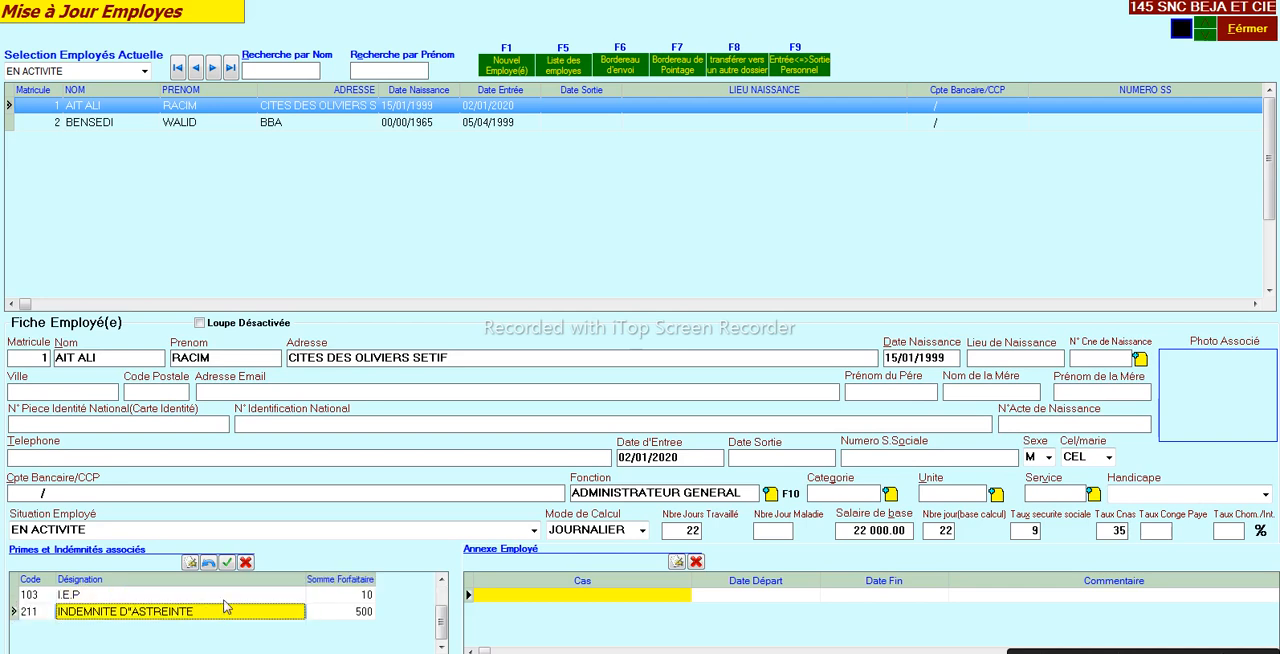
left_click(41, 597)
left_click(44, 612)
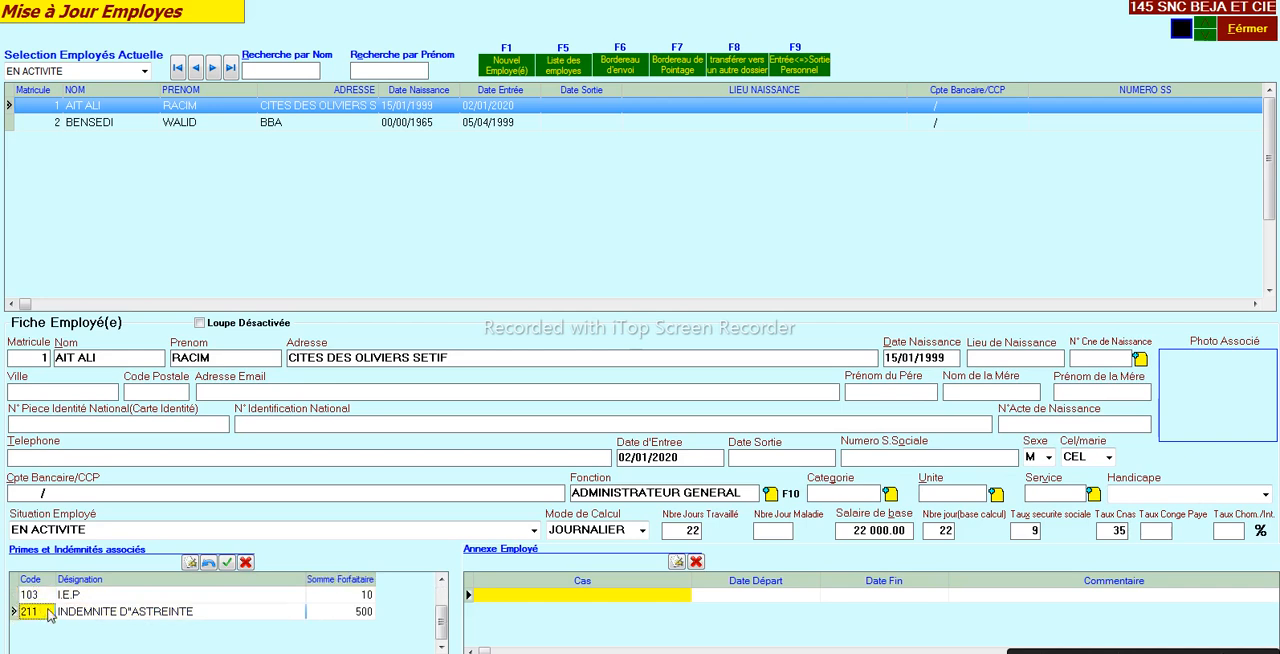
left_click(291, 600)
left_click(293, 612)
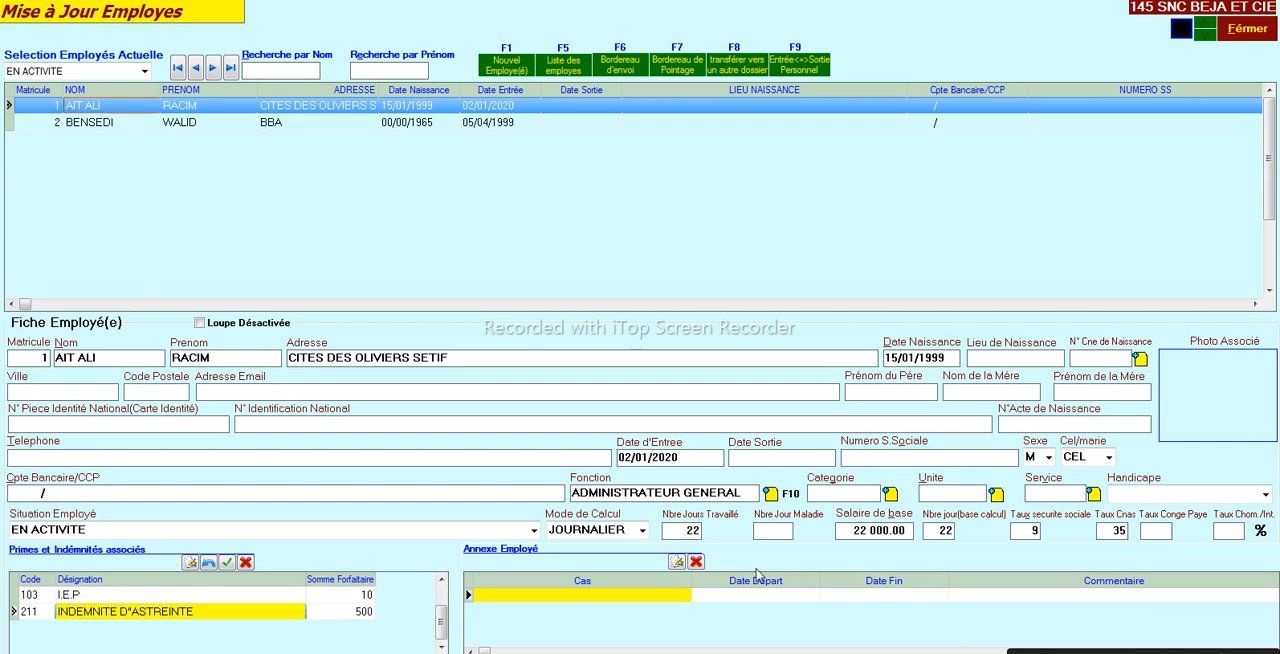
left_click(268, 597)
left_click(285, 613)
left_click(308, 596)
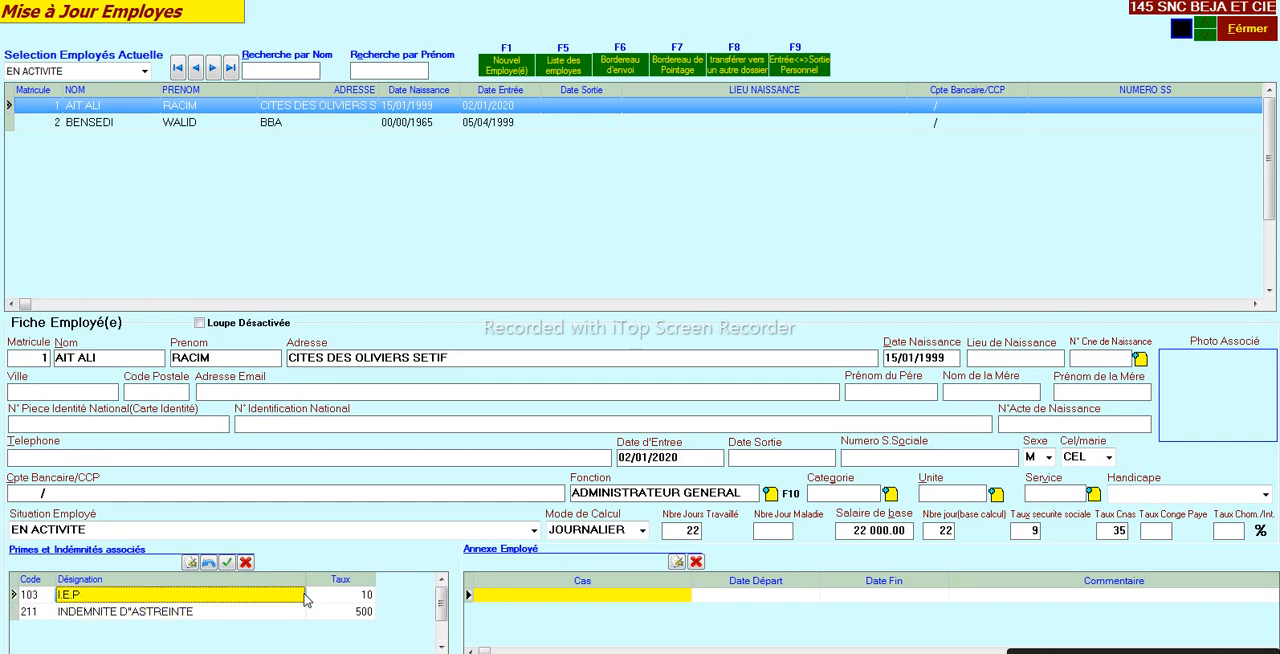
left_click(324, 597)
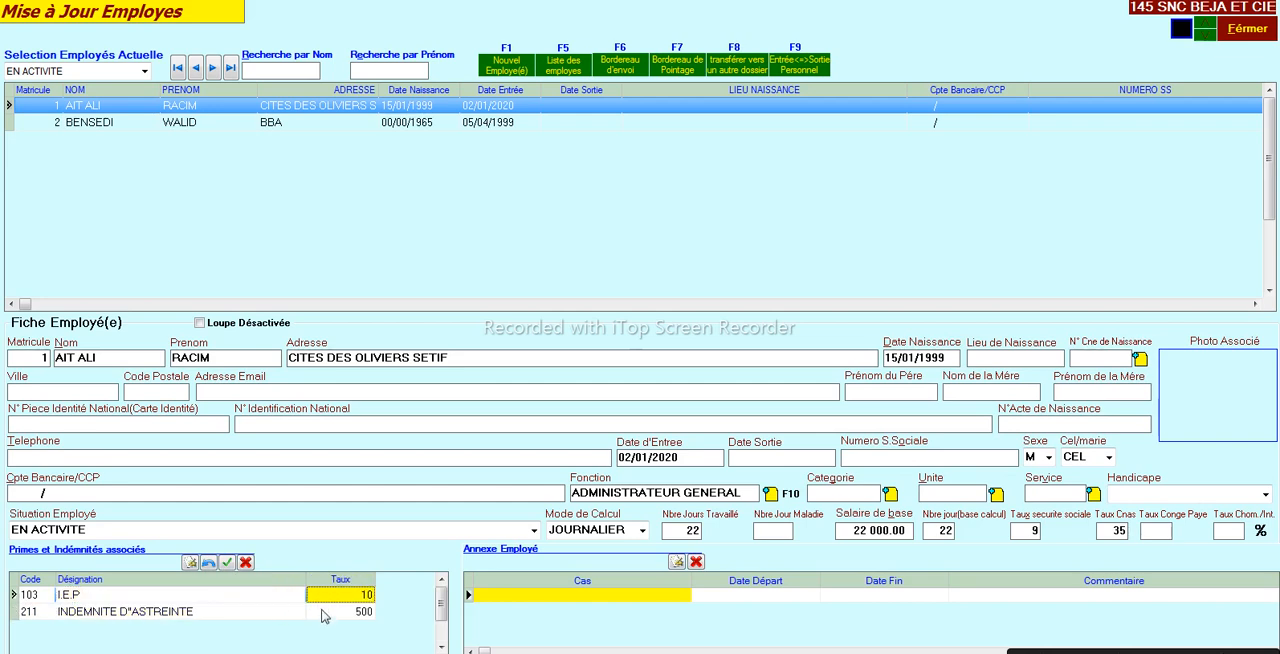
left_click(323, 614)
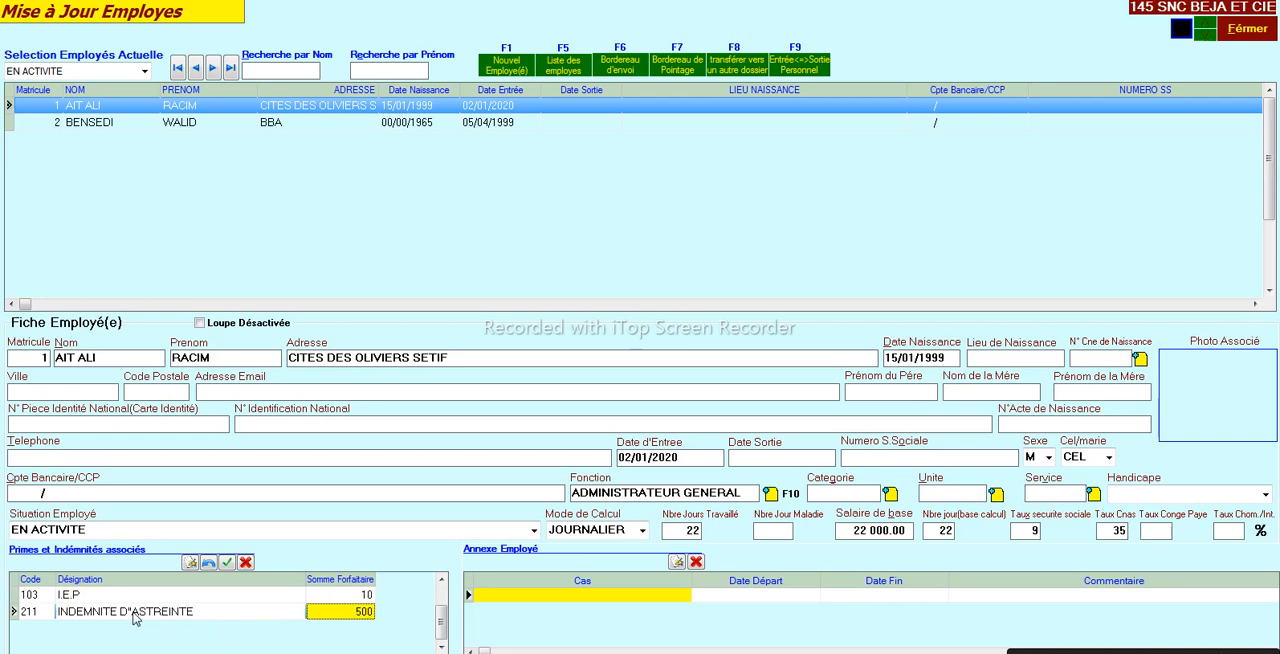
- Copy the first employee's I.E.P and INDEMNITE D"ASTREINTE rows and paste them into the second employee's associated bonuses and allowances
left_click(34, 596)
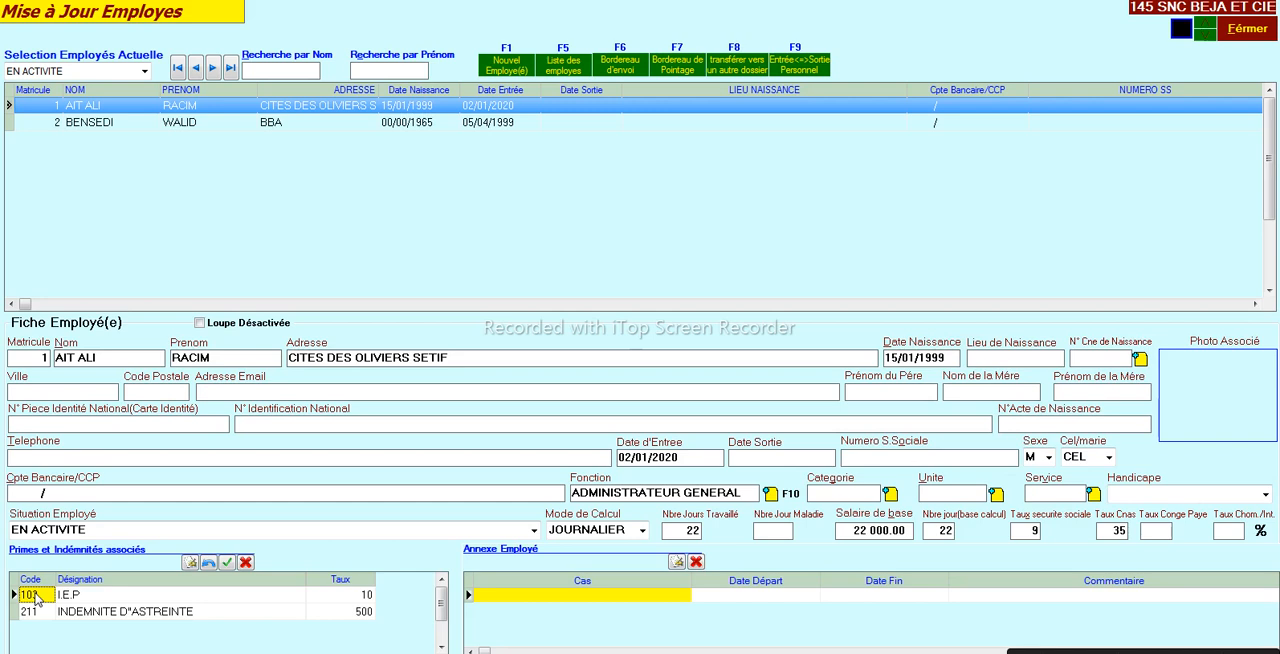
key("Down")
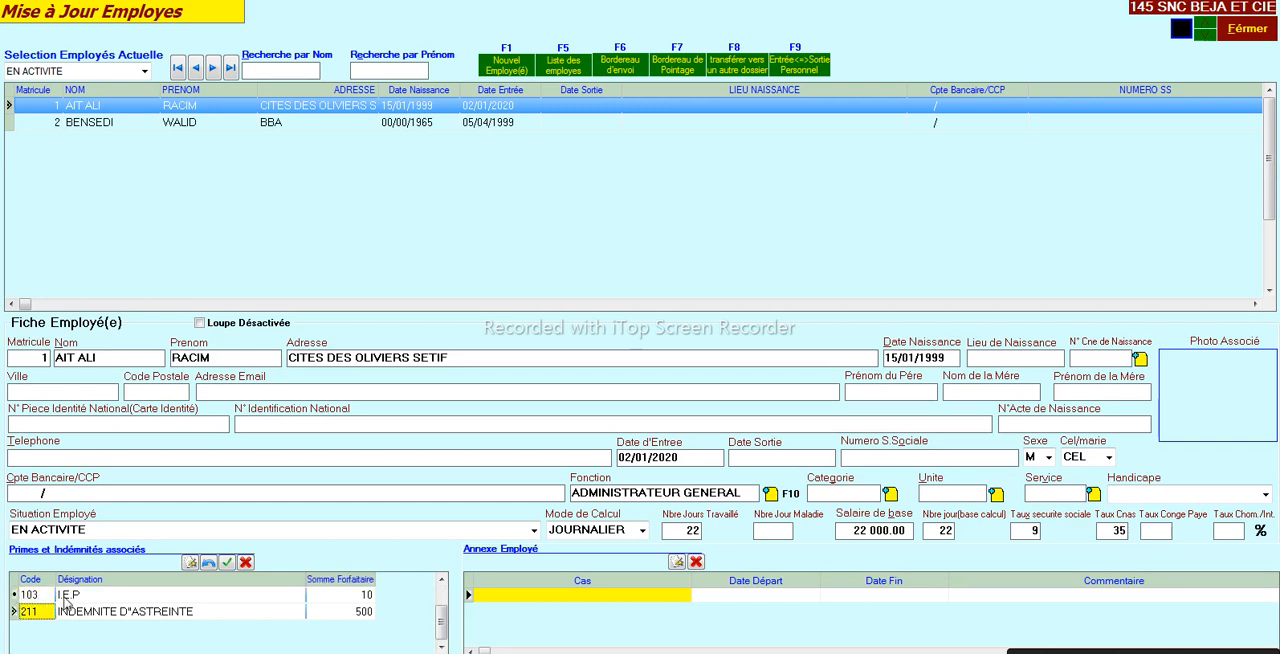
left_click(78, 612)
right_click(78, 612)
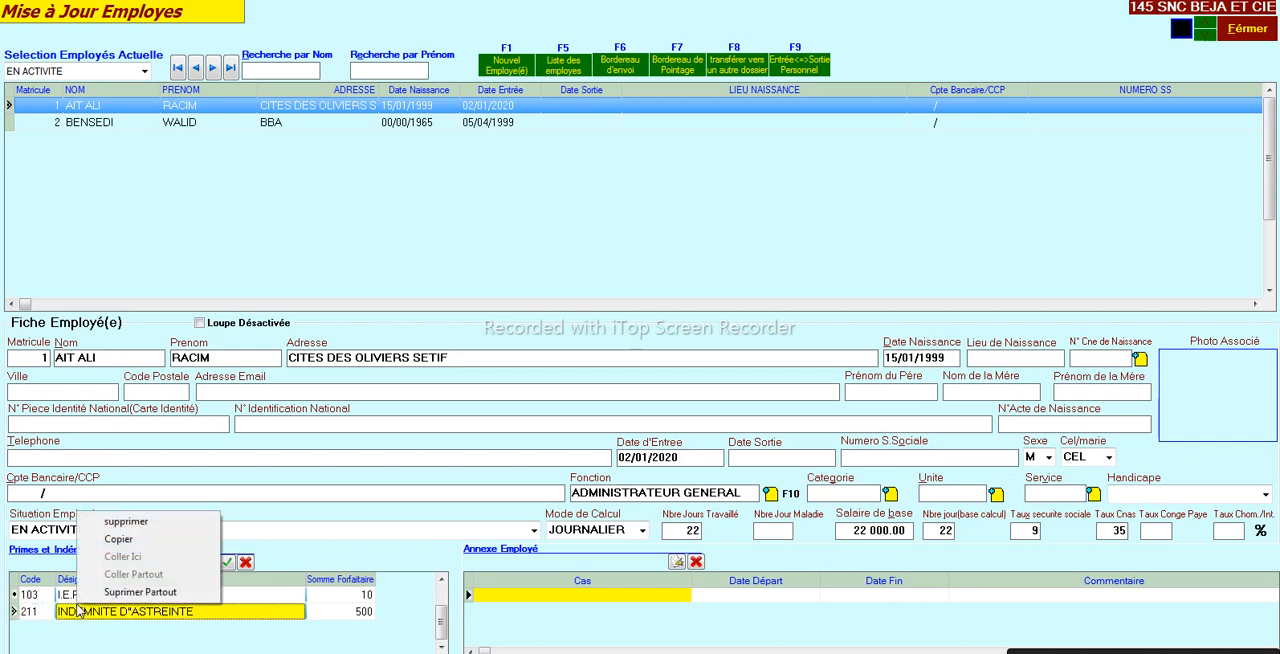
left_click(105, 548)
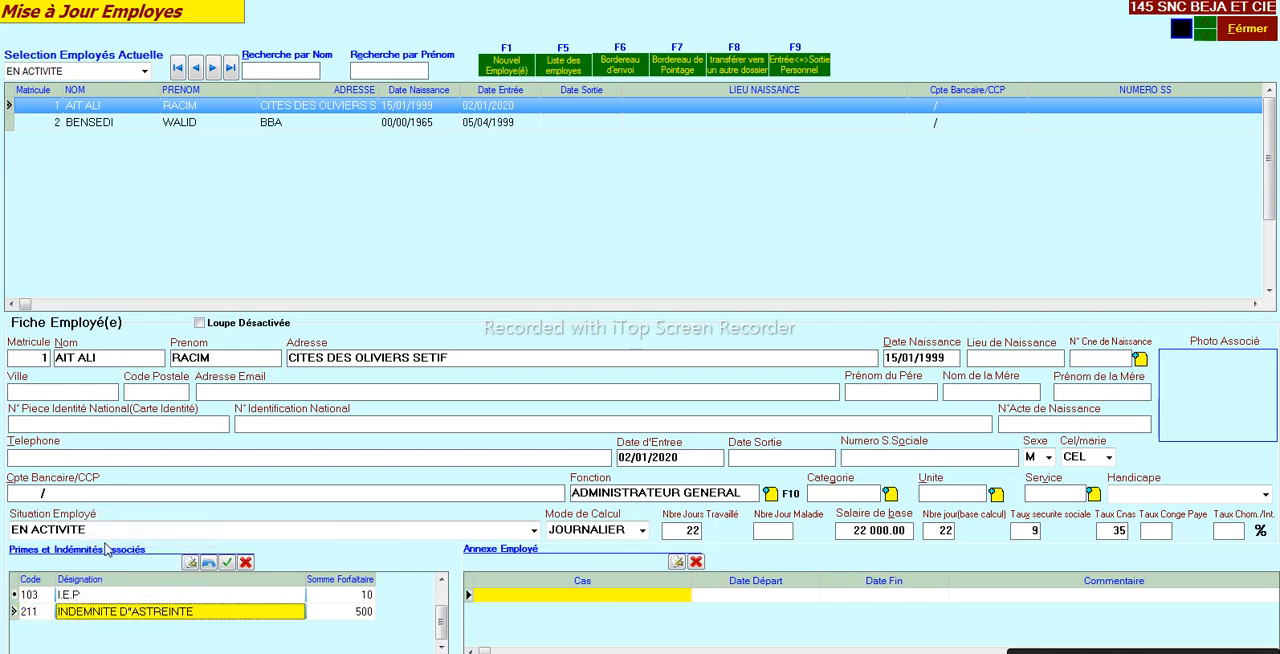
left_click(54, 122)
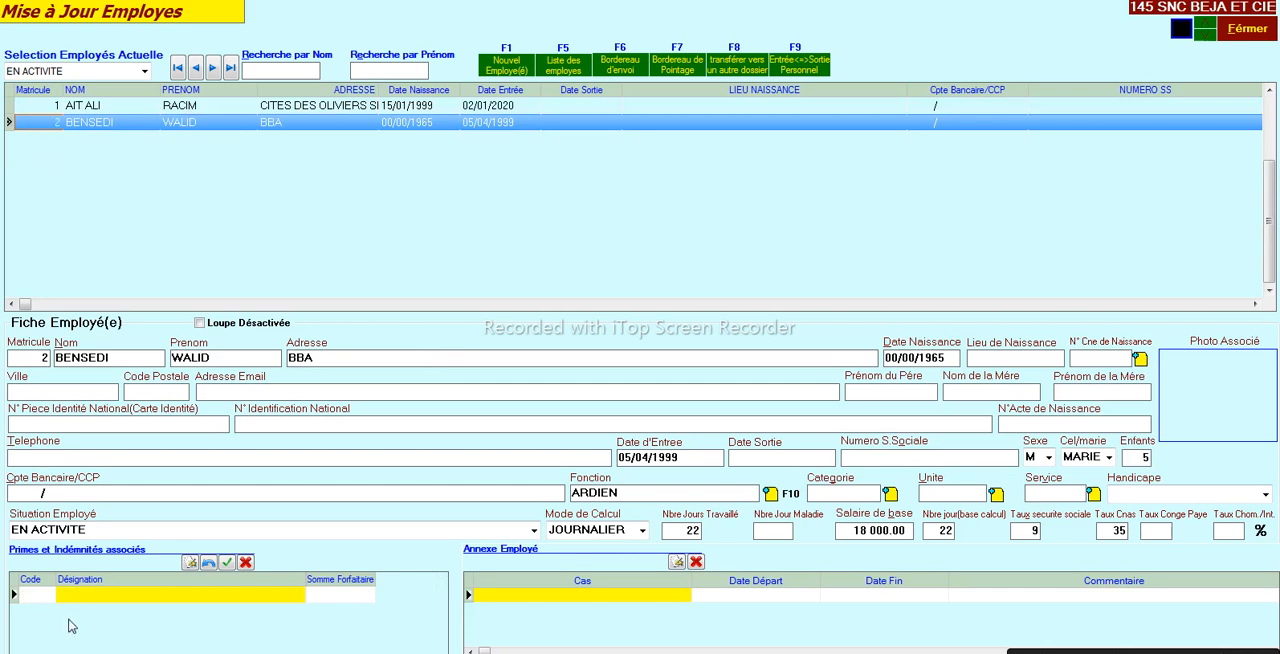
right_click(69, 621)
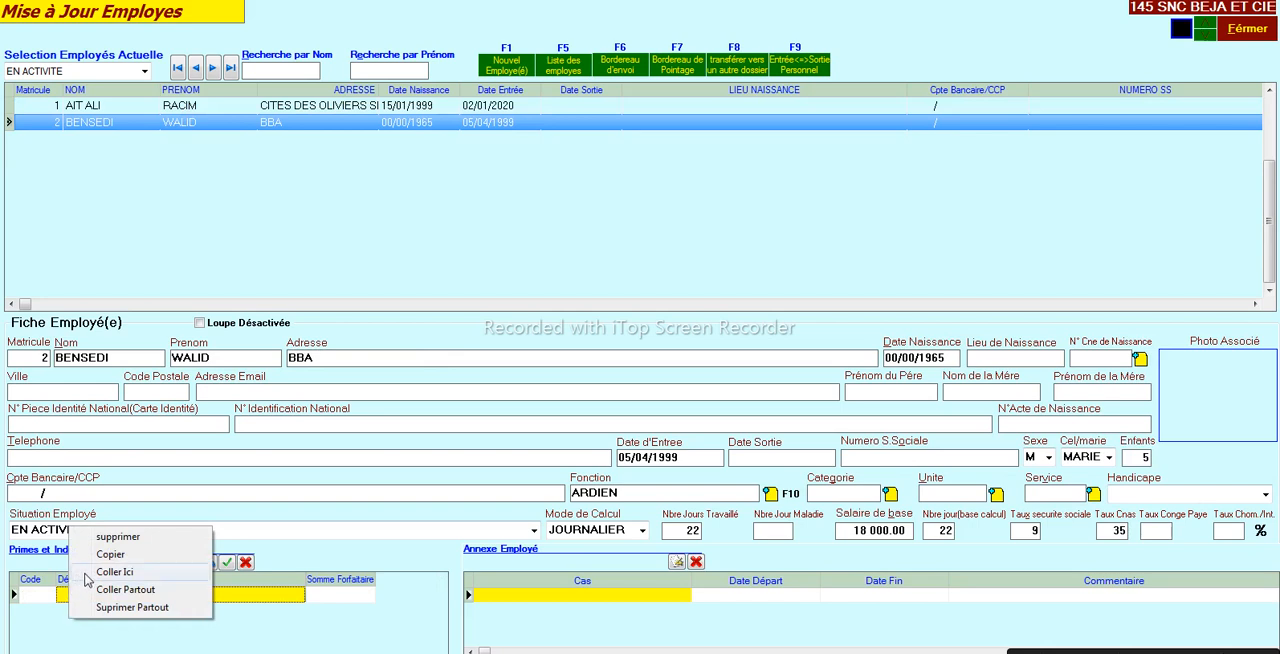
left_click(114, 571)
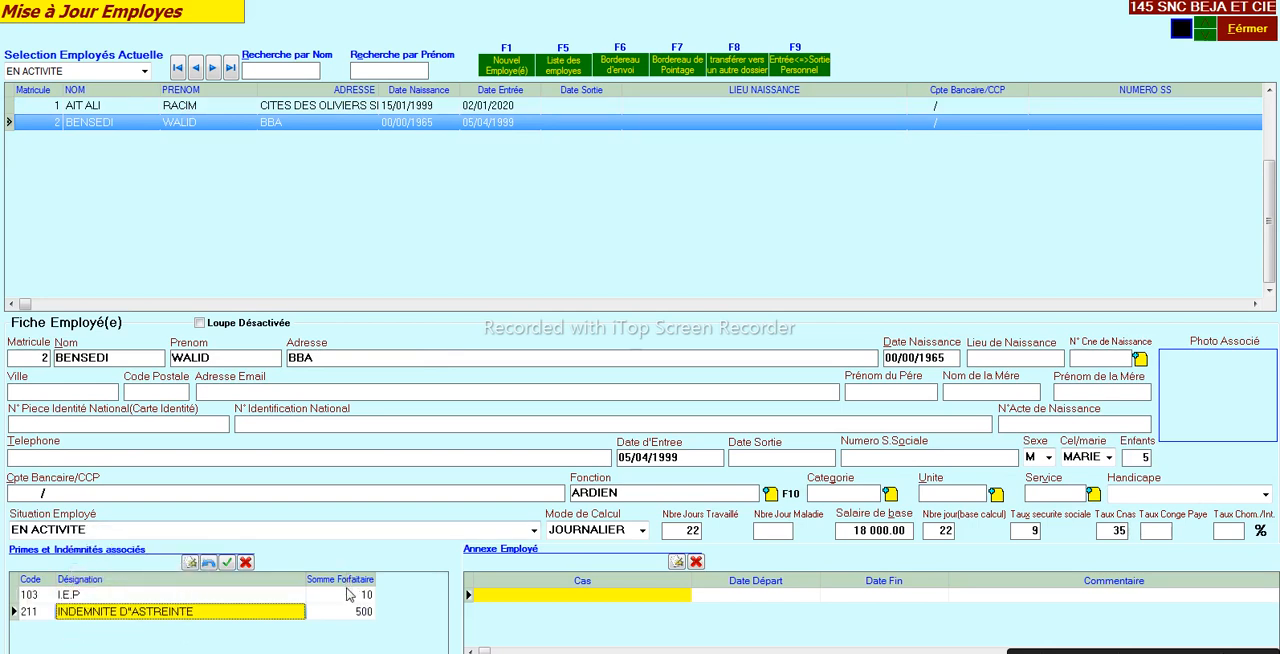
- Set the second employee's I.E.P rate to 7 and the INDEMNITE D"ASTREINTE lump sum to 450
left_click(350, 595)
left_click(344, 595)
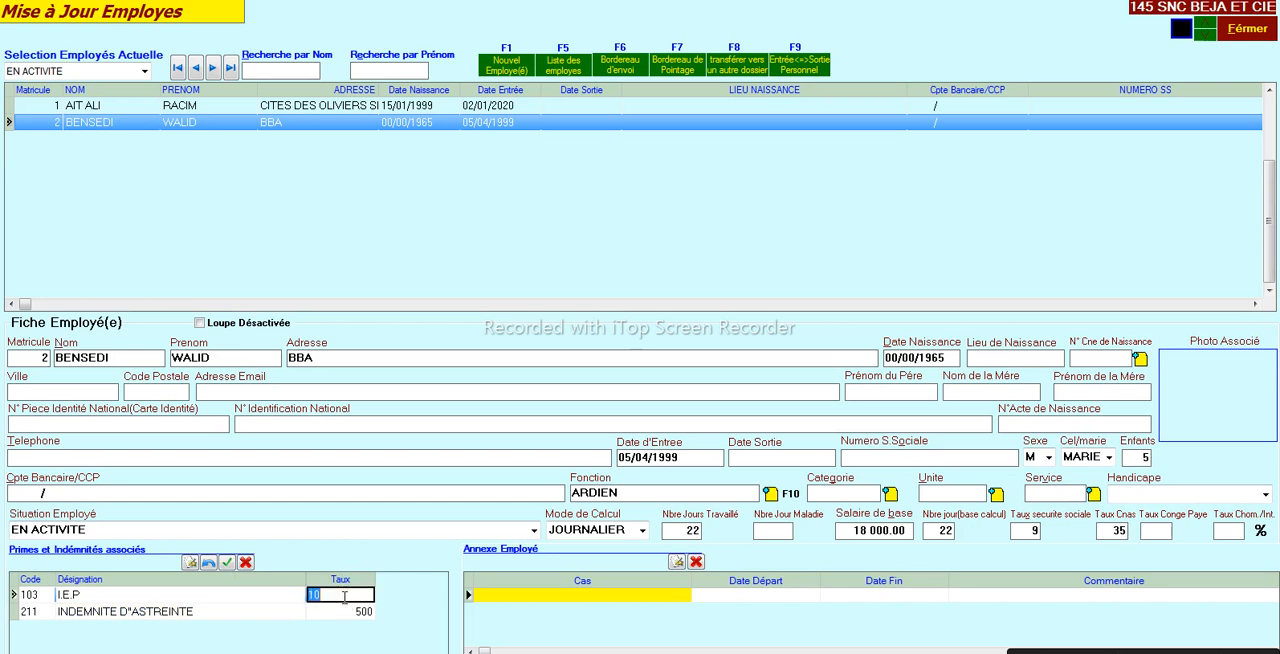
type("7")
key("Return")
type("45")
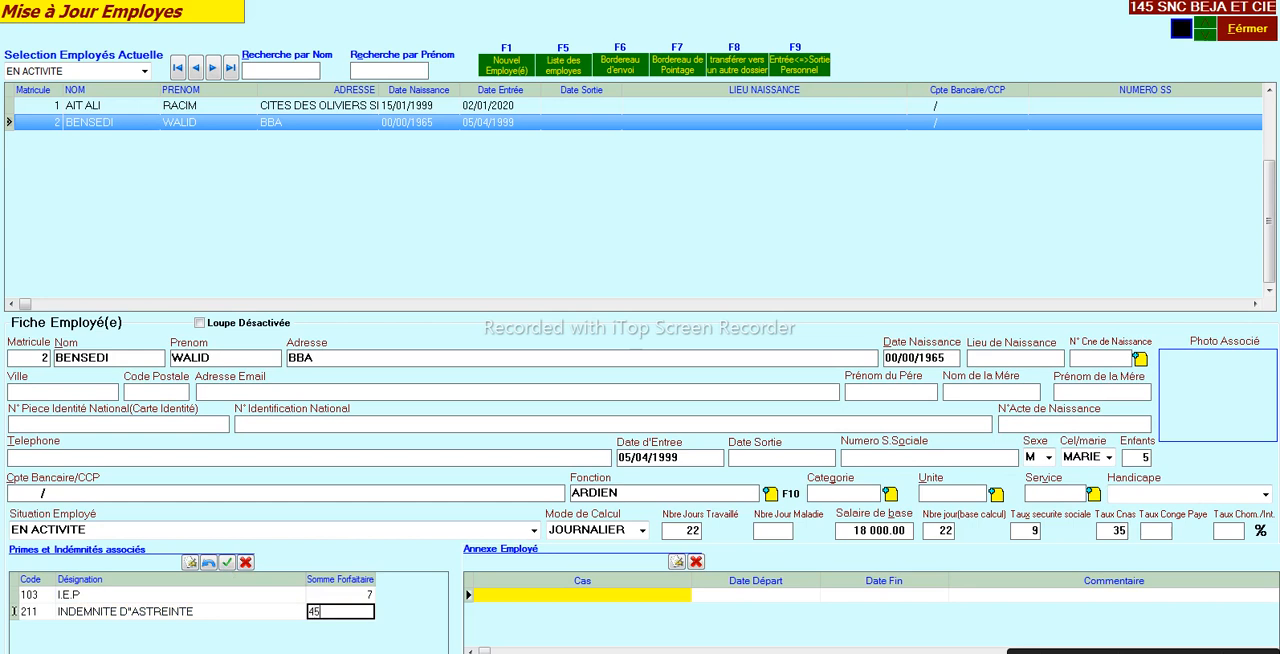
left_click(343, 597)
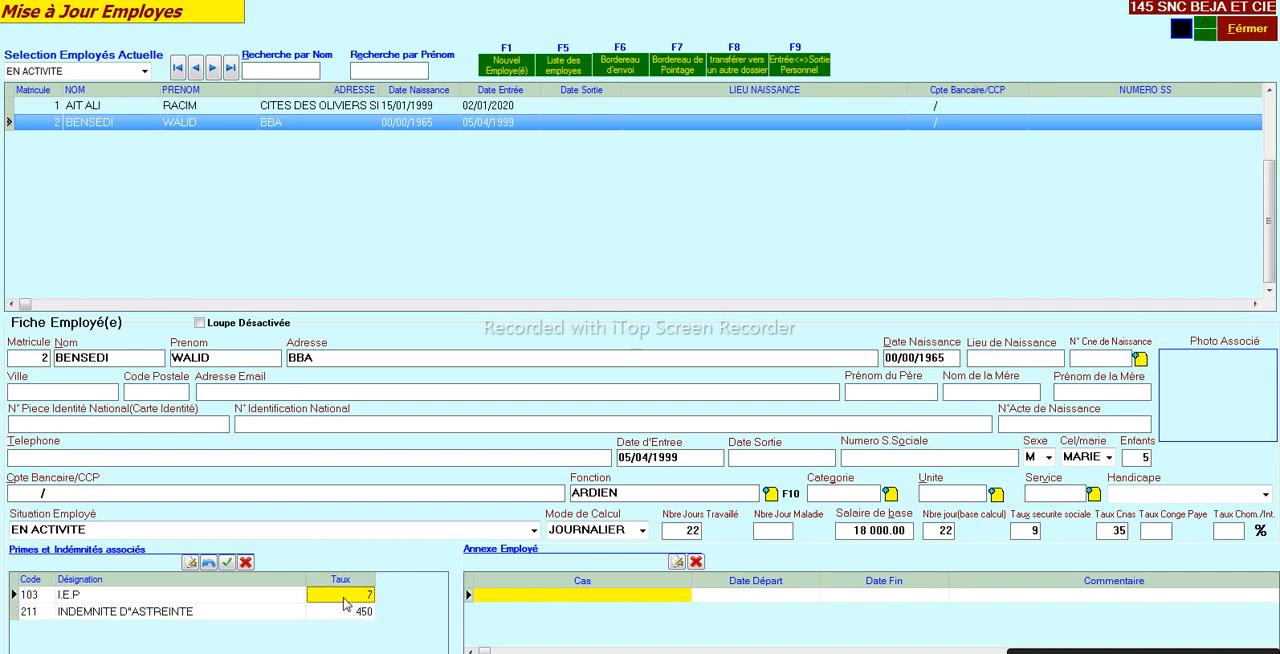
- Add allowance 202 INDEMNITE DE NUISANCE to the second employee with a daily amount of 40, and close the personnel screen
left_click(187, 566)
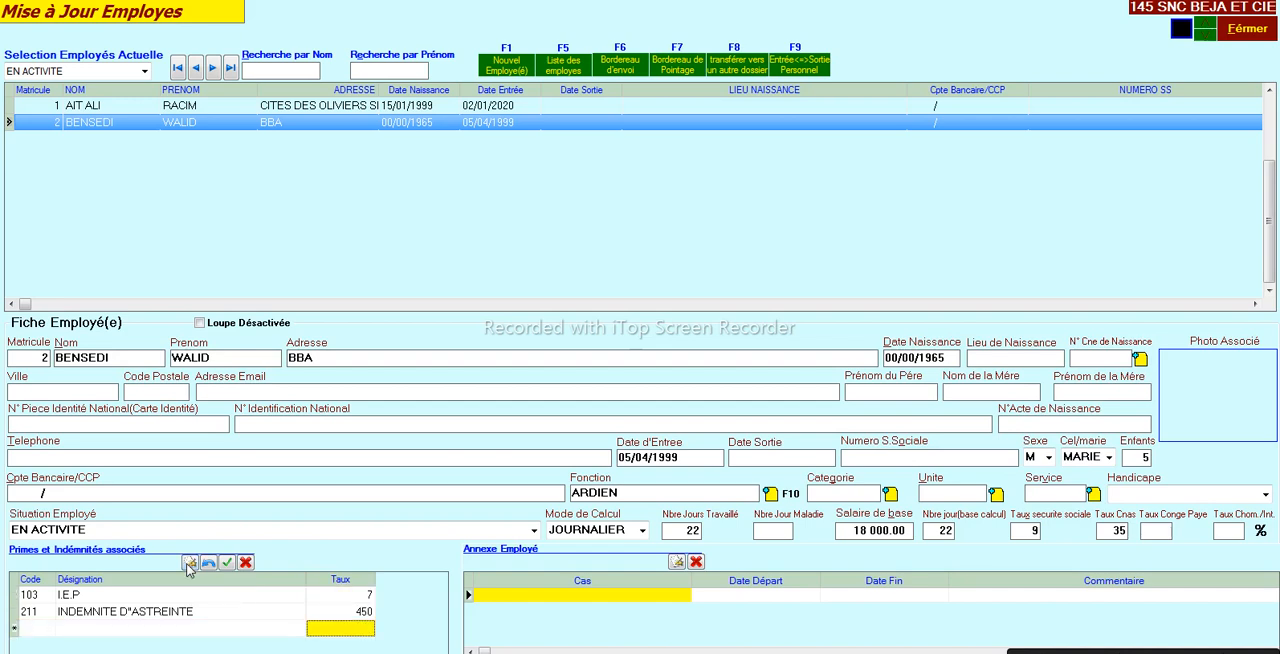
double_click(28, 628)
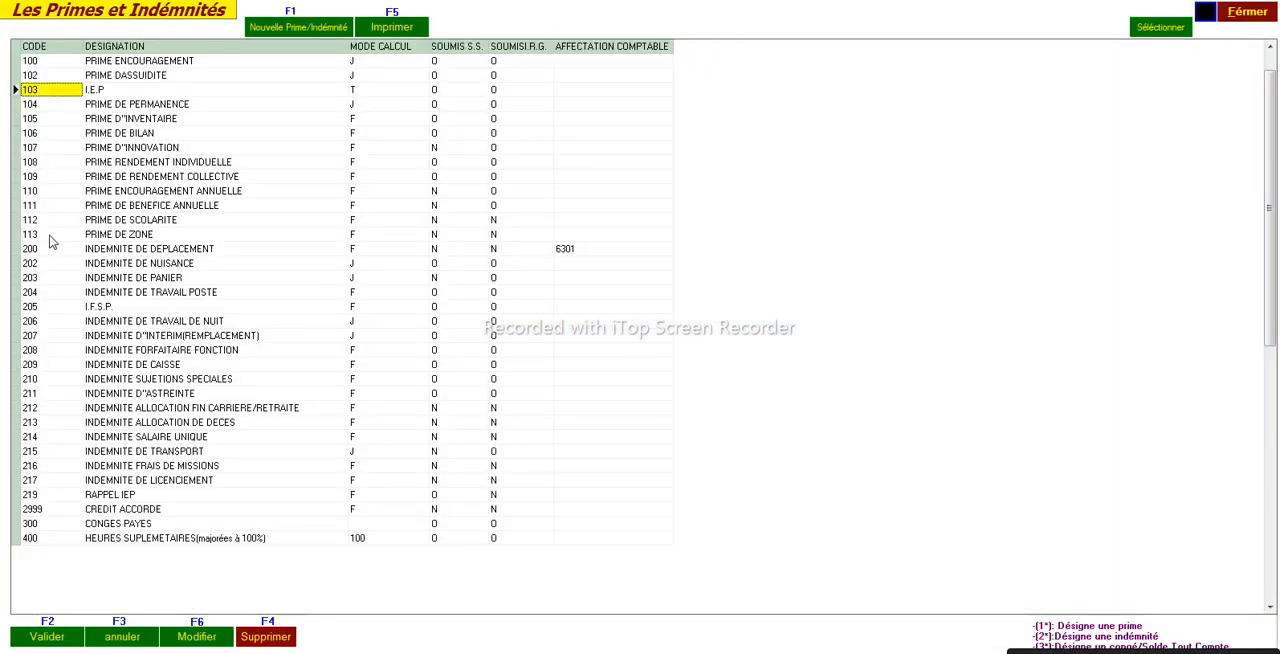
left_click(45, 265)
double_click(45, 265)
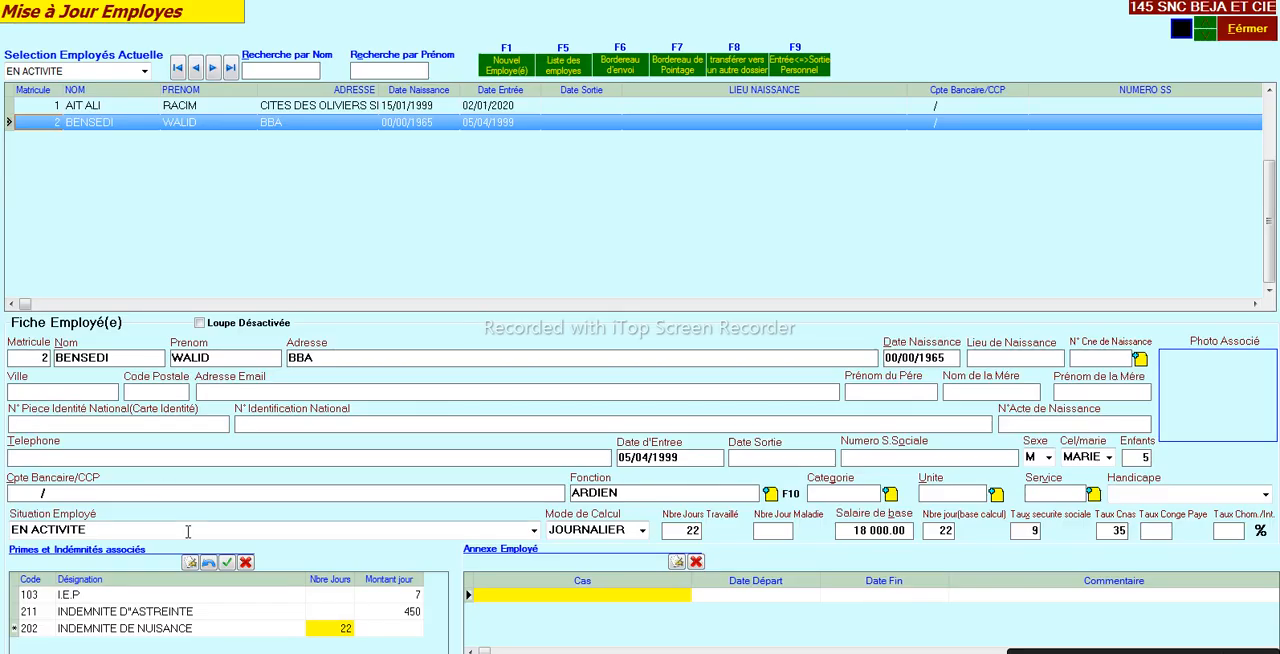
left_click(380, 628)
type("40")
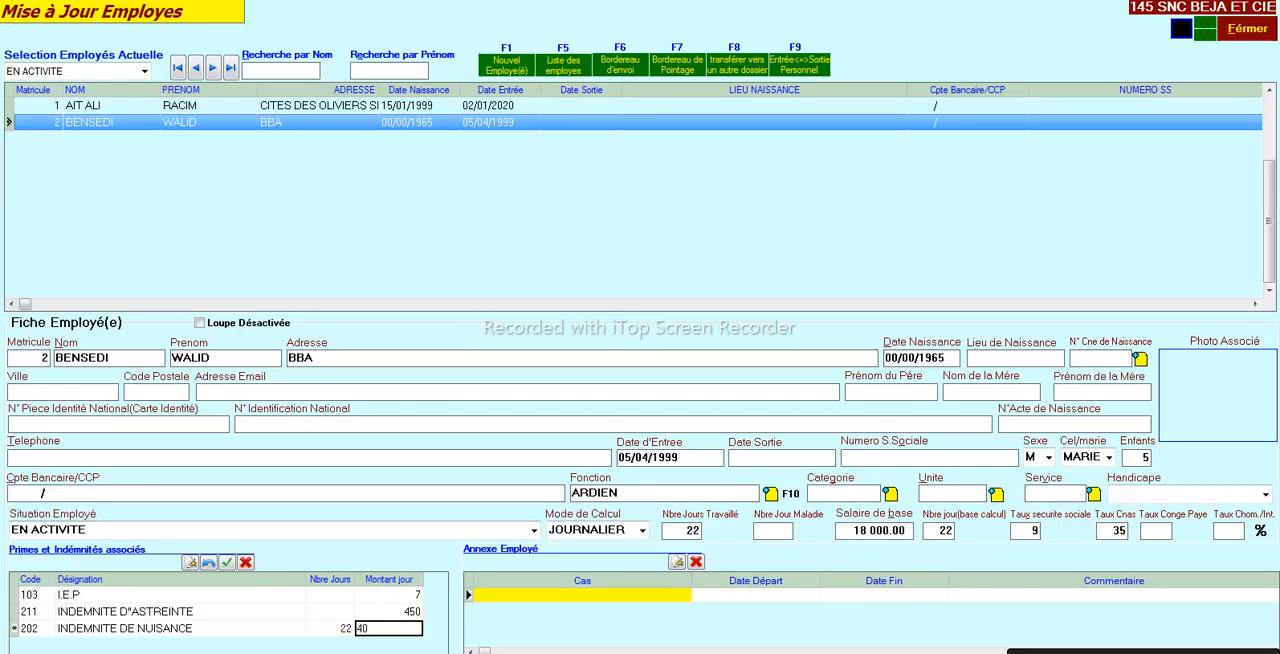
key("Return")
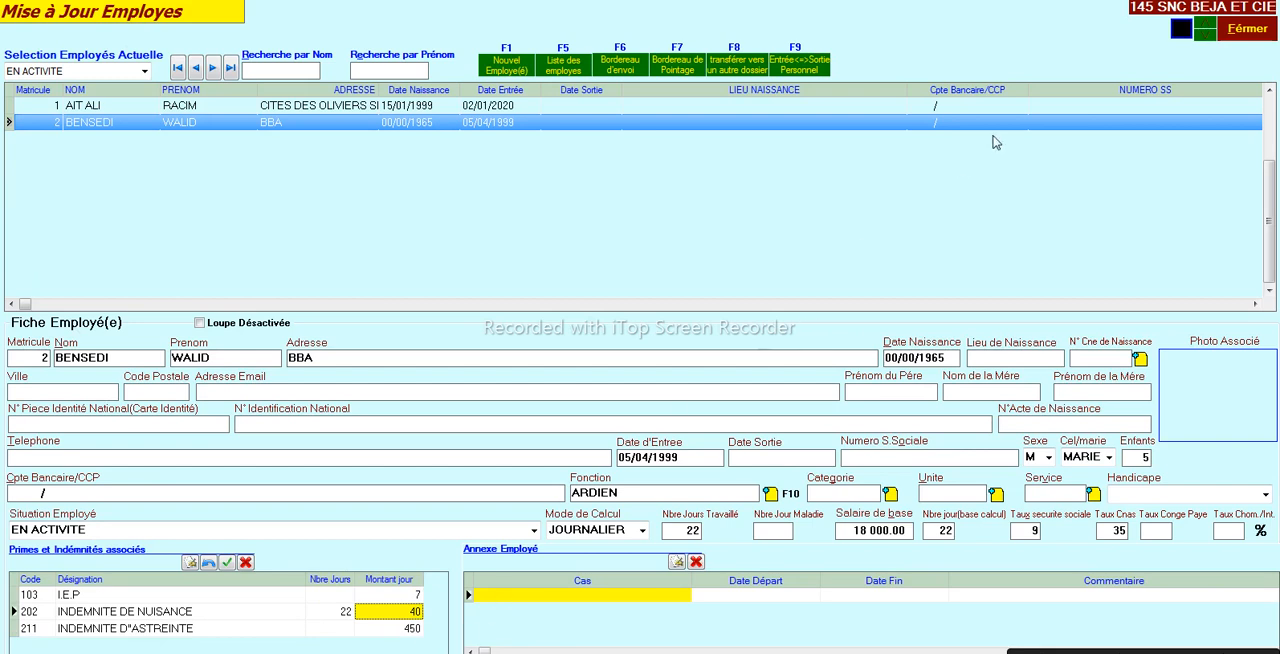
left_click(1238, 38)
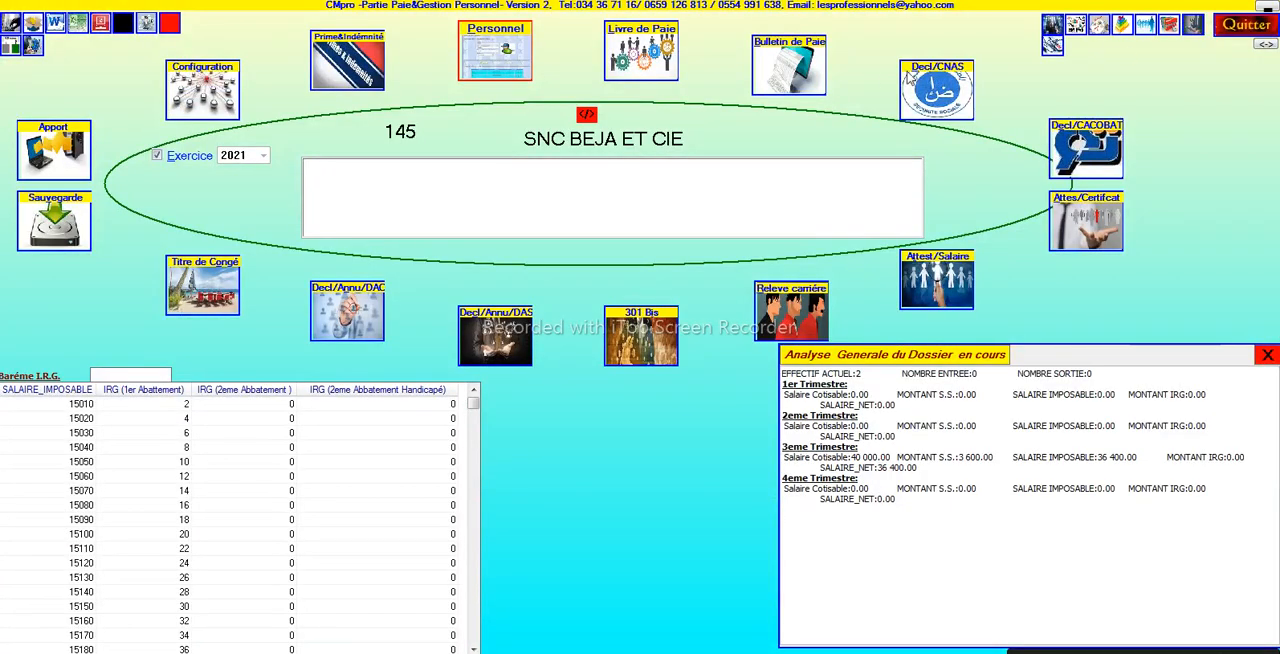
- Open the payroll book, display the AOUT month, and narrow the JOUR column
left_click(662, 66)
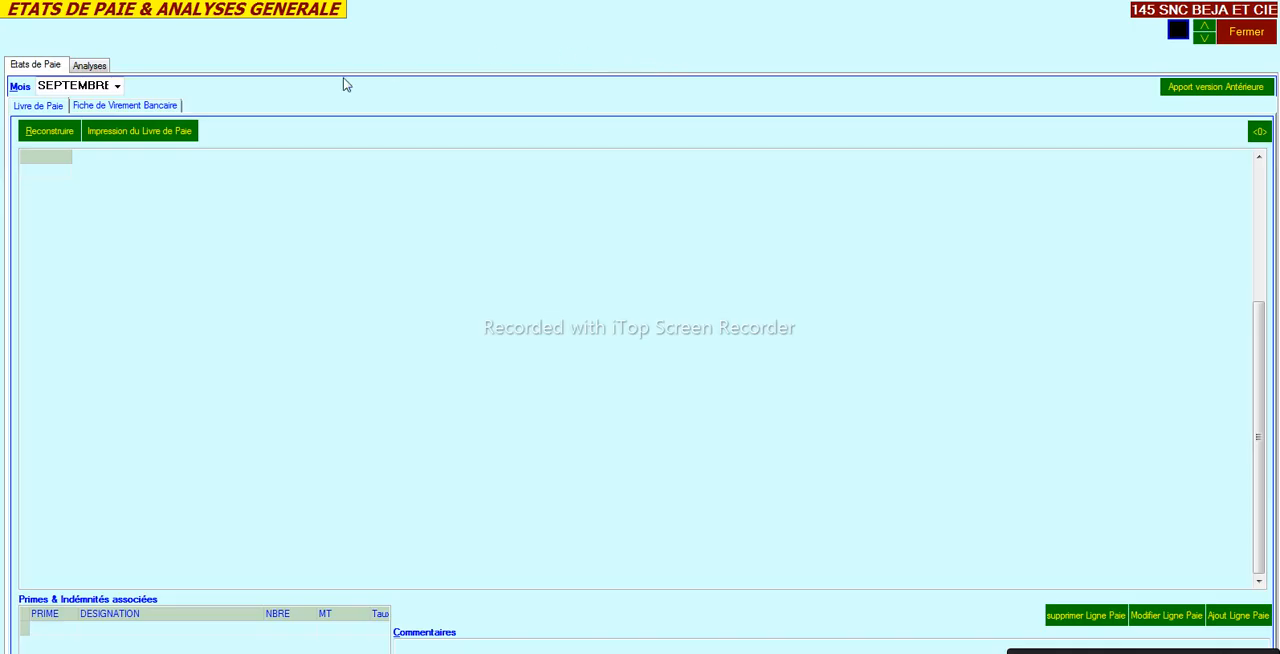
left_click(118, 87)
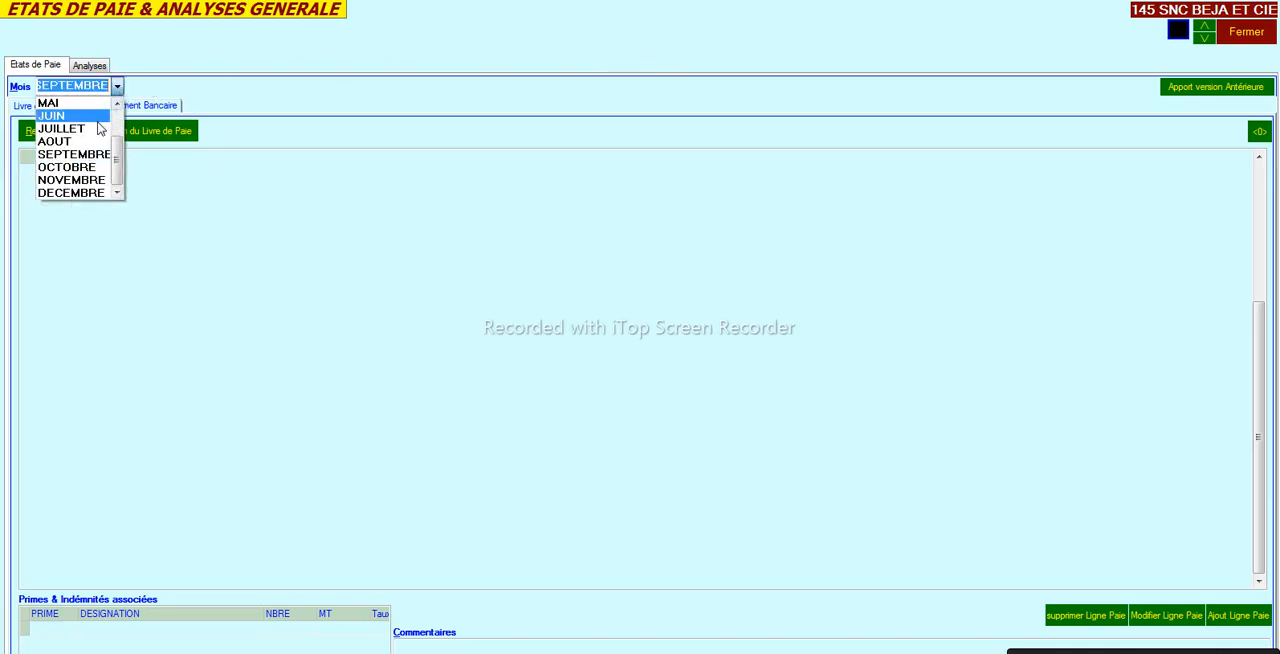
left_click(92, 147)
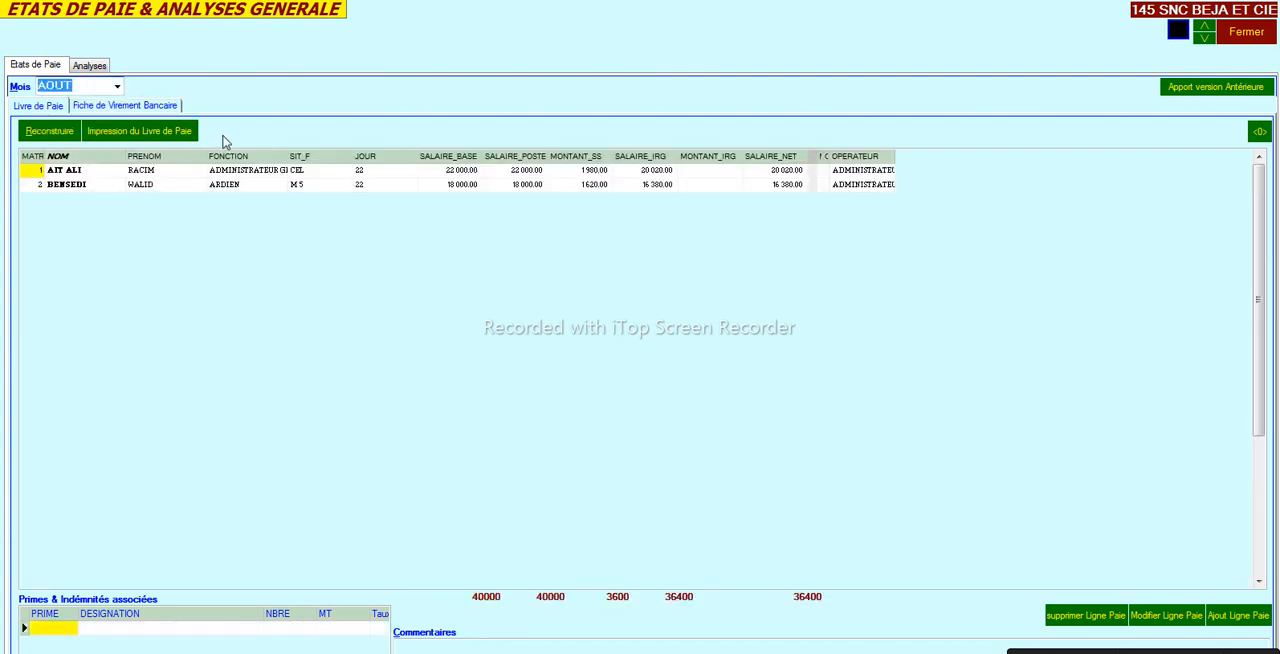
left_click_drag(403, 162, 385, 163)
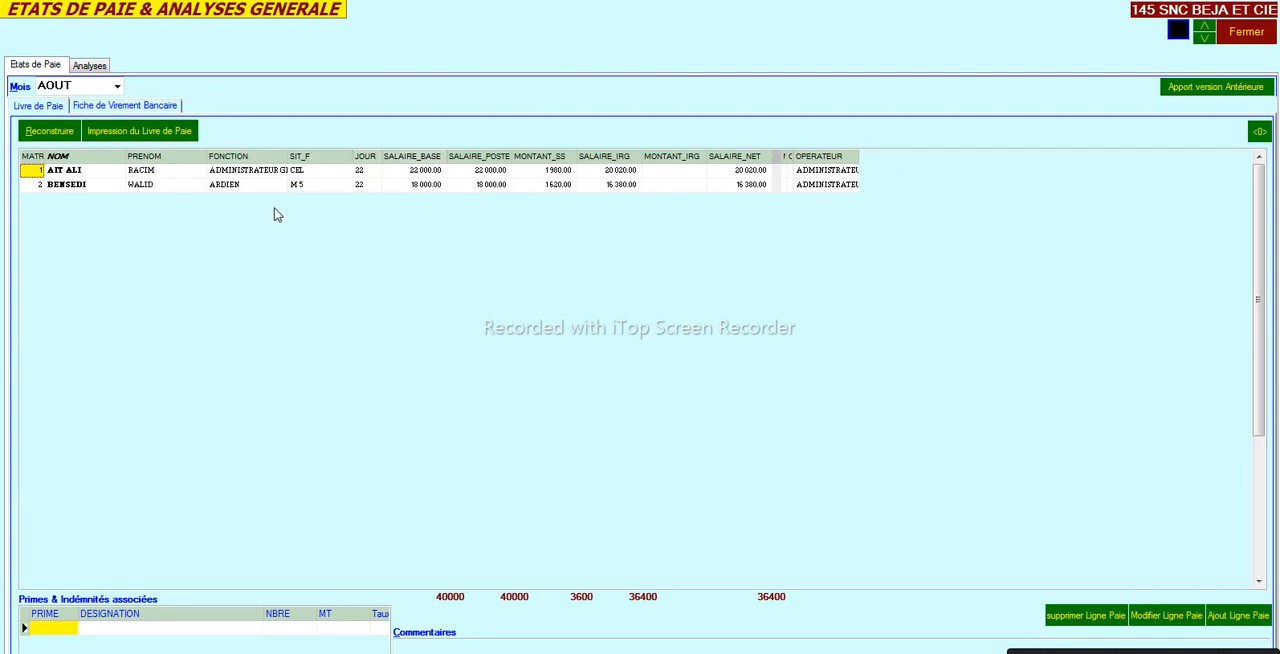
- Reconstruct the payroll book for SEPTEMBRE, accepting the minimum salary notice for the second employee
left_click(117, 86)
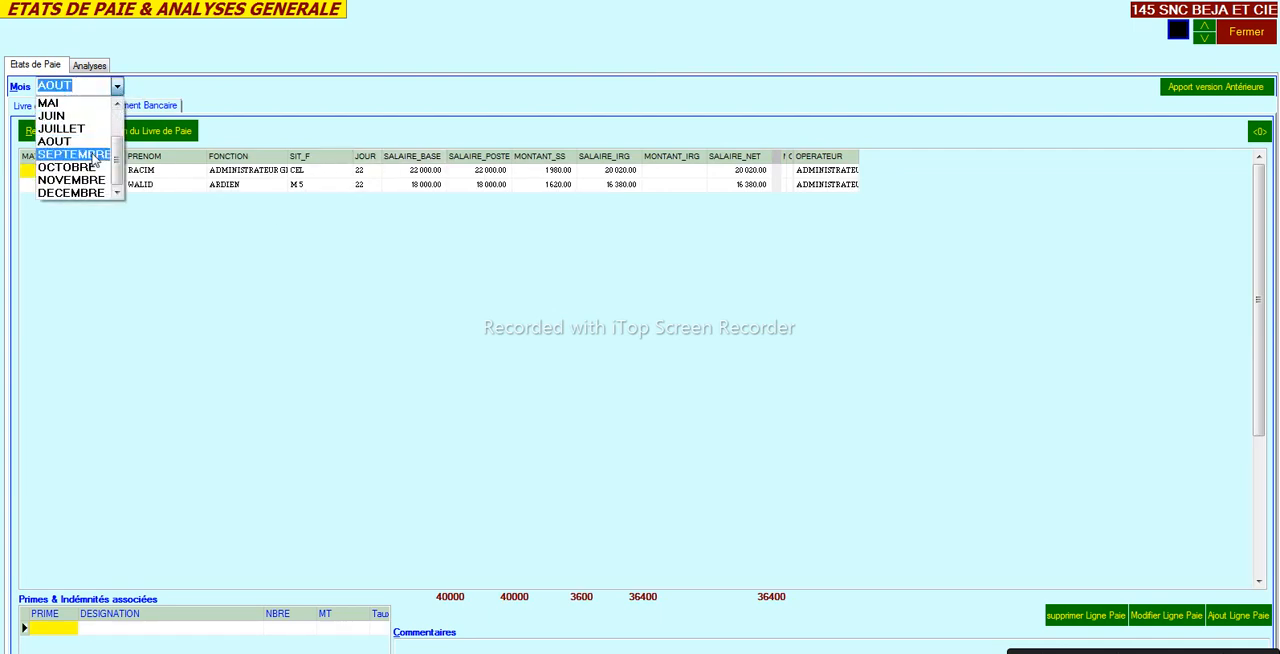
left_click(91, 156)
left_click(62, 134)
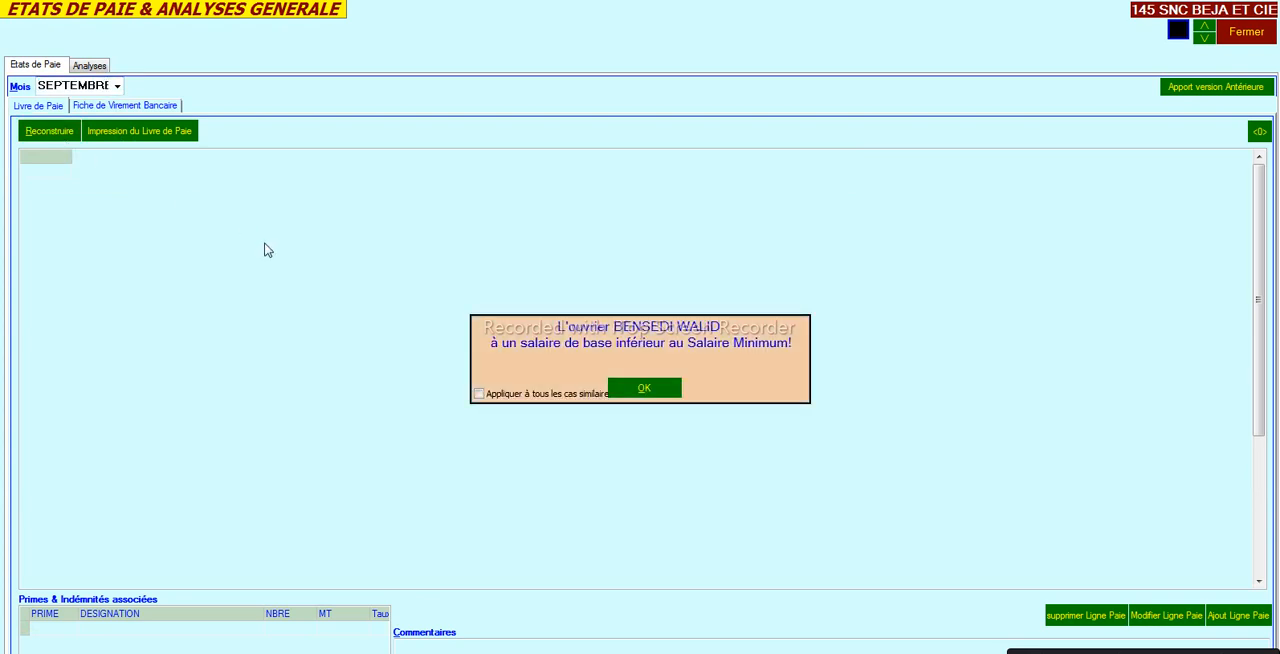
left_click(640, 390)
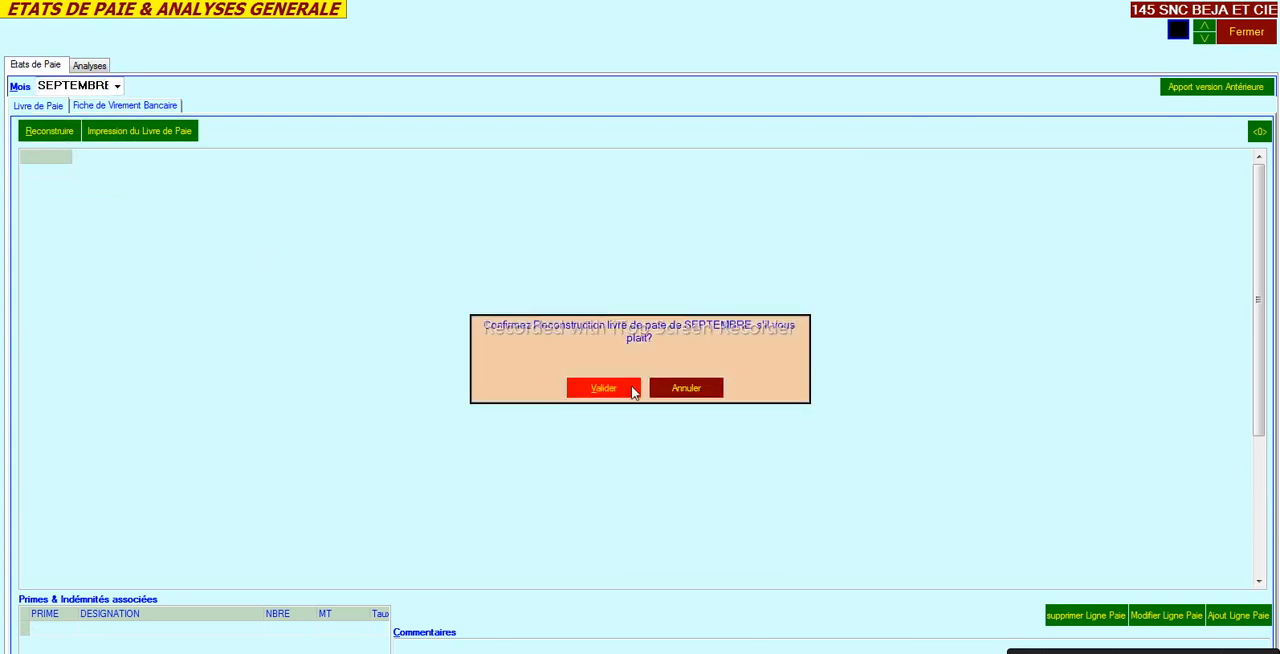
left_click(622, 392)
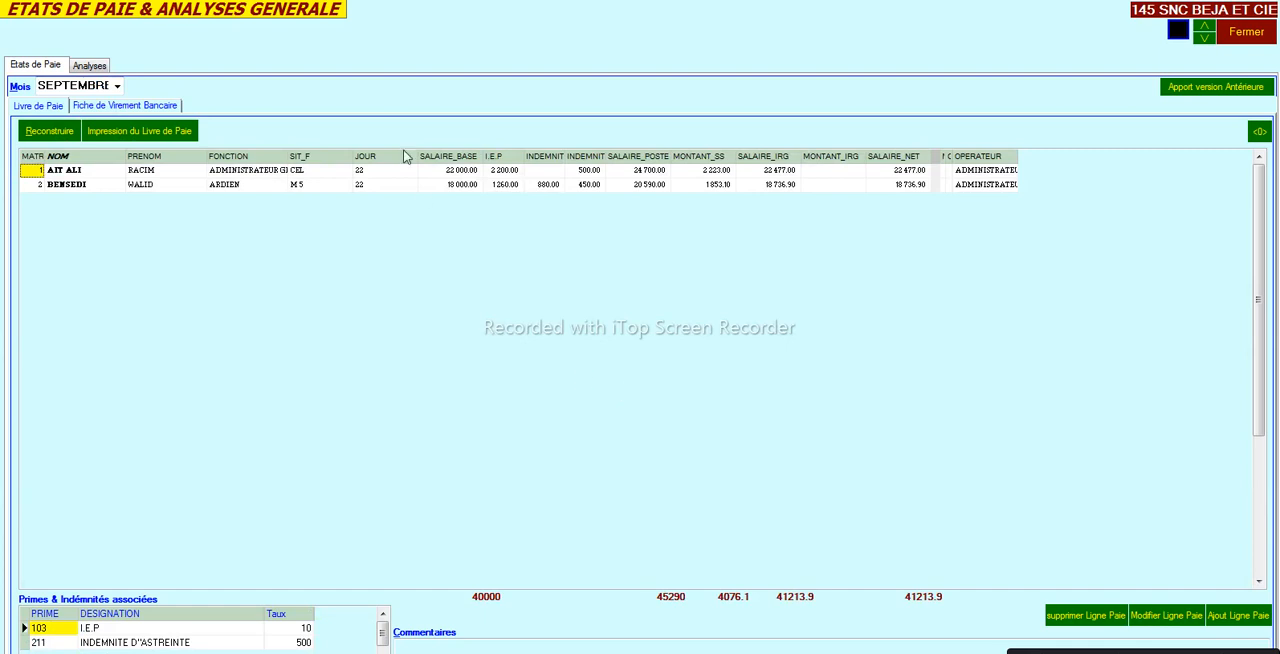
- Narrow the JOUR column, check both employees' I.E.P amounts, and widen the INDEMNITE DE NUISANCE column in the September payroll book
left_click_drag(419, 158, 384, 172)
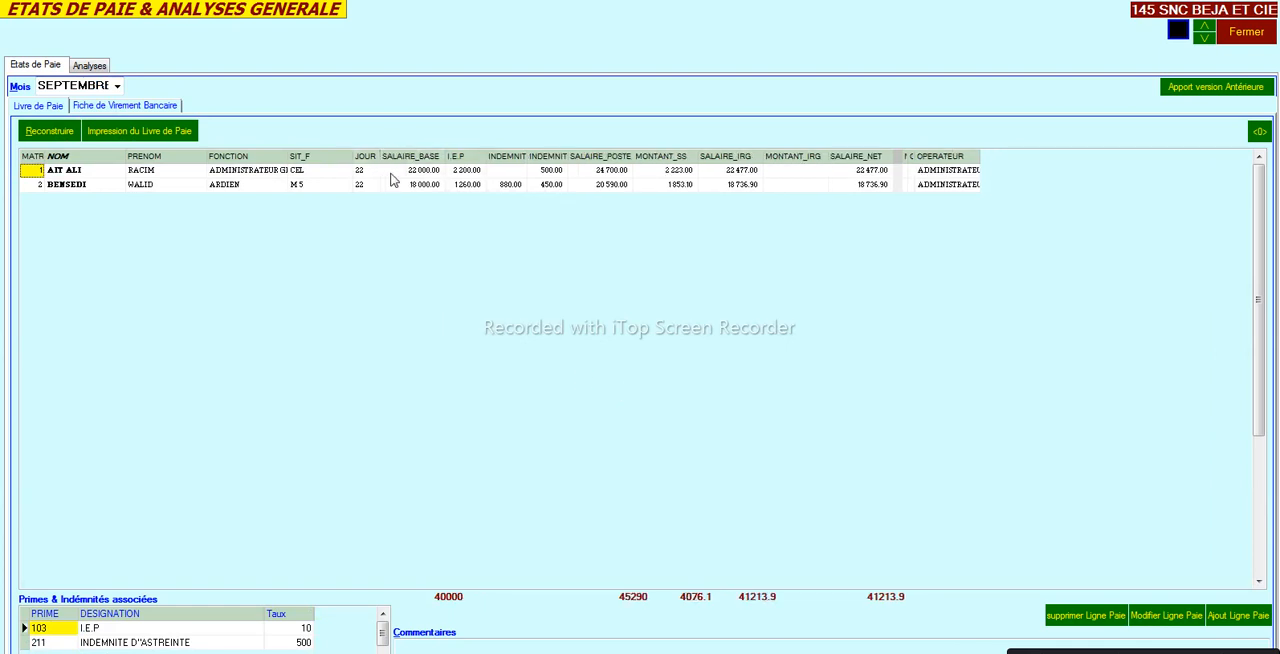
left_click(465, 174)
left_click(467, 185)
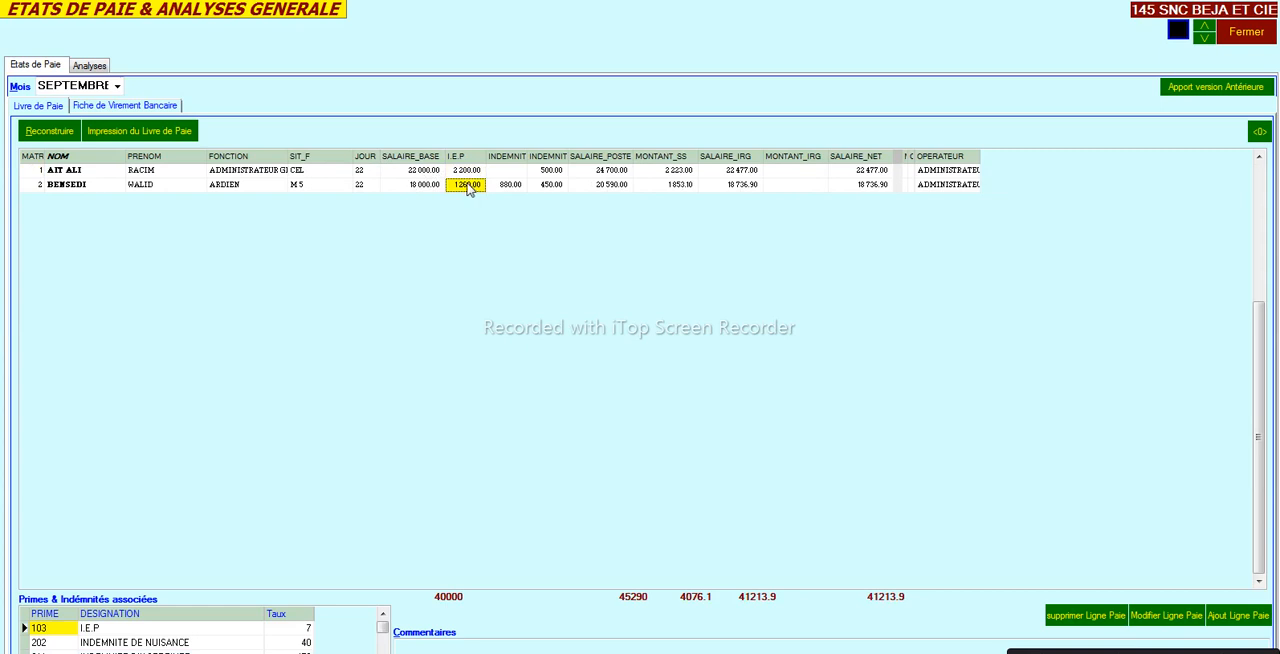
left_click_drag(529, 157, 551, 166)
- Display the AOUT payroll book, narrow its JOUR column to review the first employee's row, and close the payroll screen
left_click(117, 87)
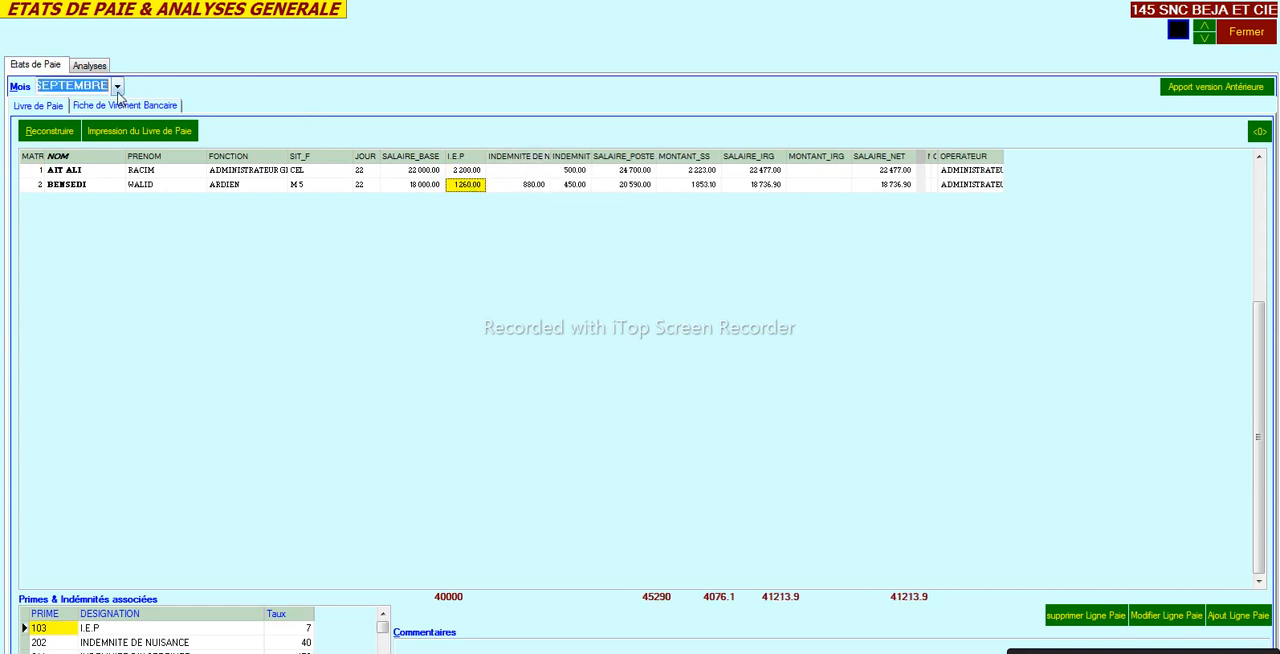
left_click(85, 143)
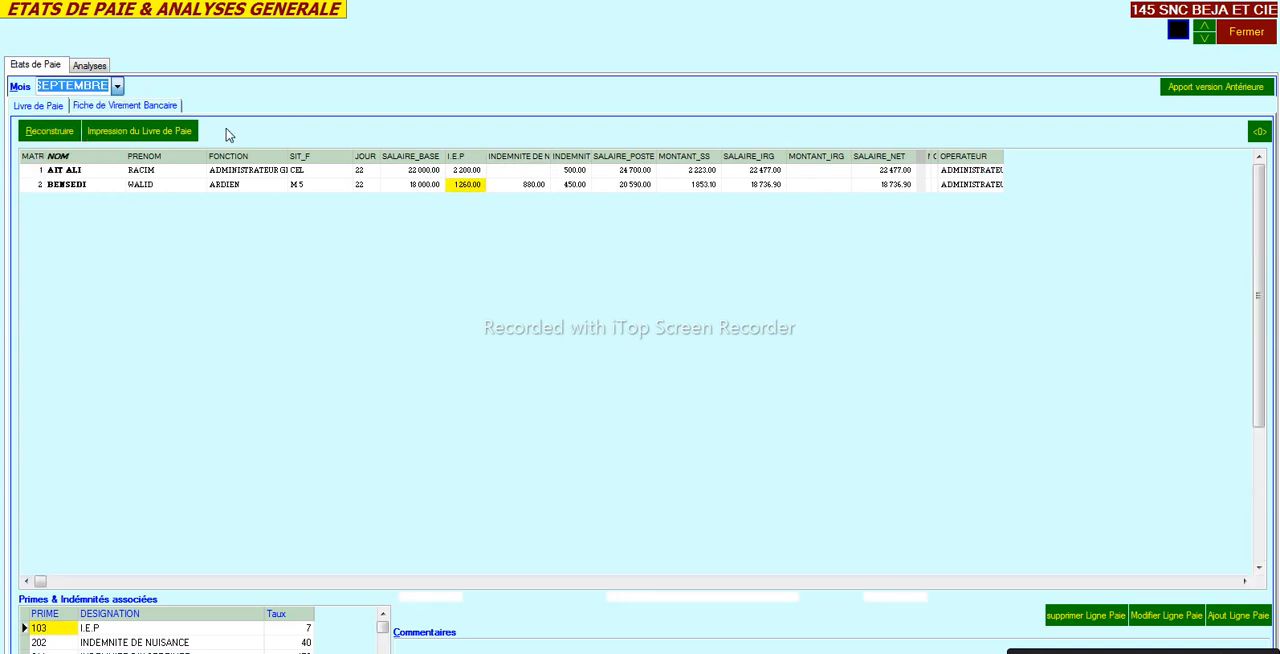
left_click_drag(416, 160, 378, 163)
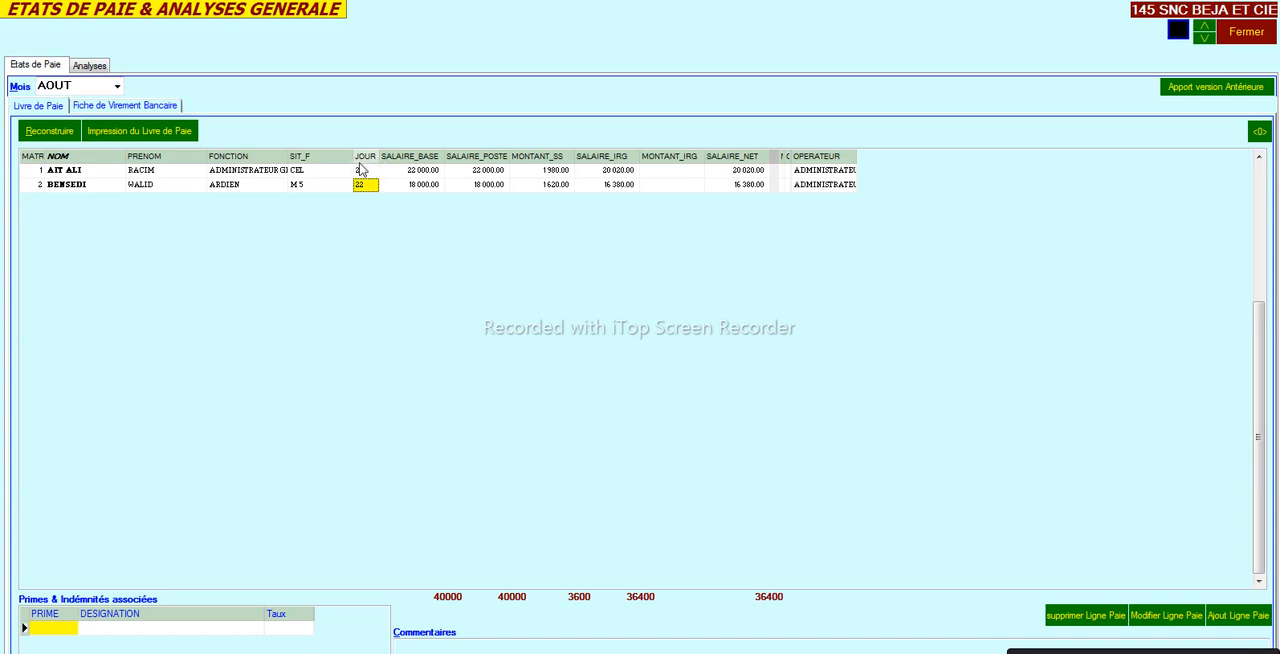
left_click(317, 171)
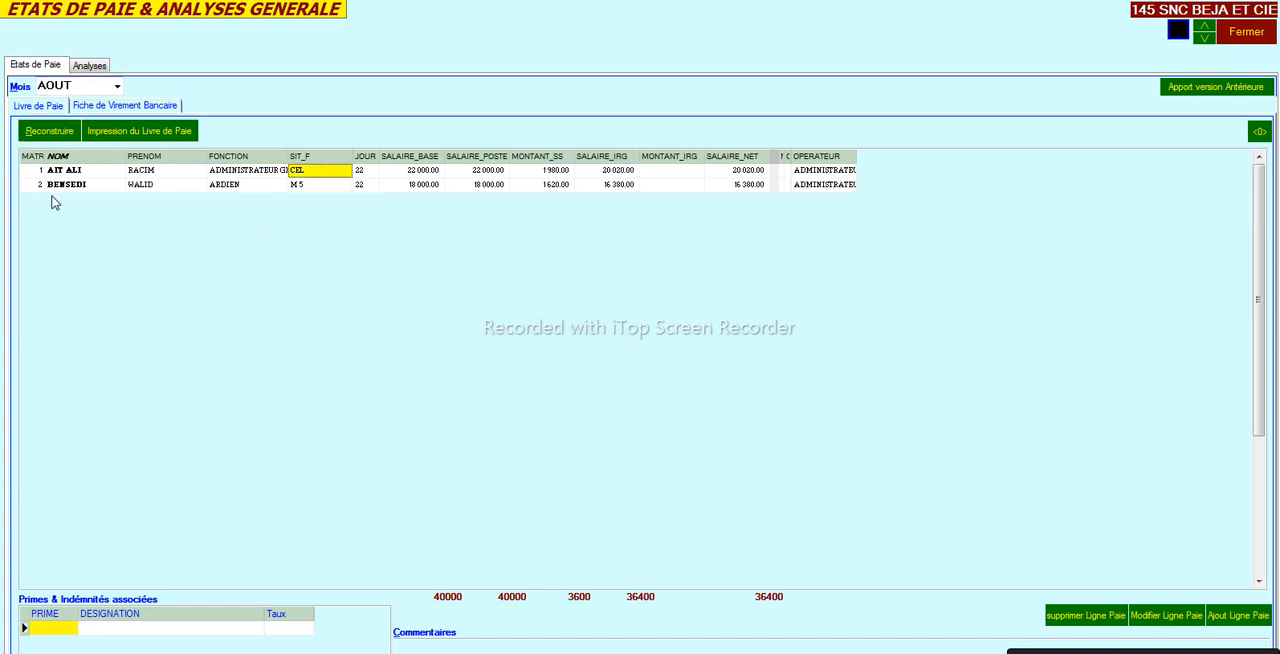
left_click(82, 171)
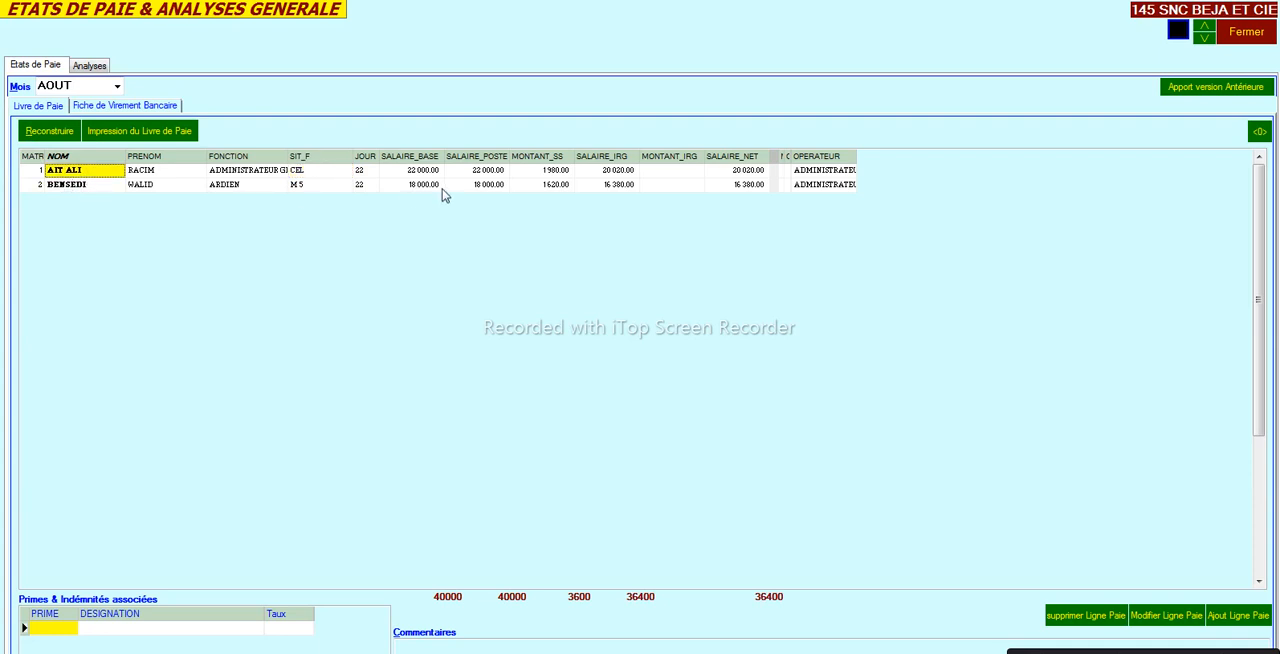
left_click(1234, 40)
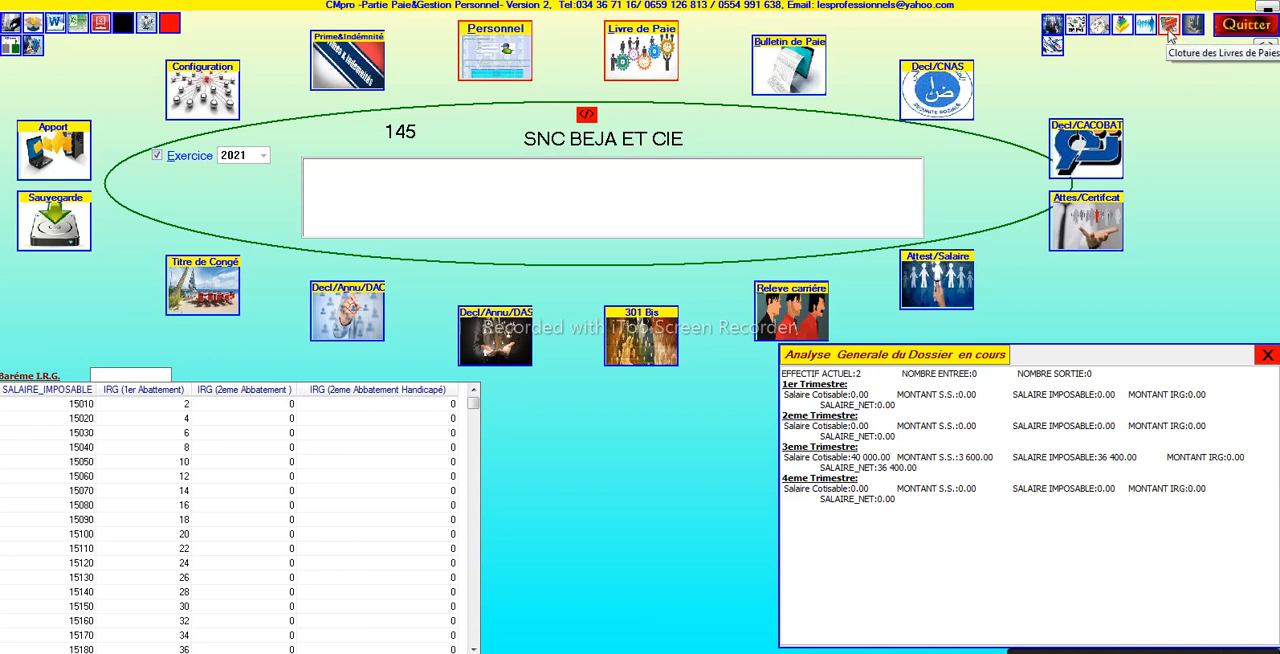
- Mark AOUT as closed in the monthly payroll book closing for exercise 2021
left_click(1170, 33)
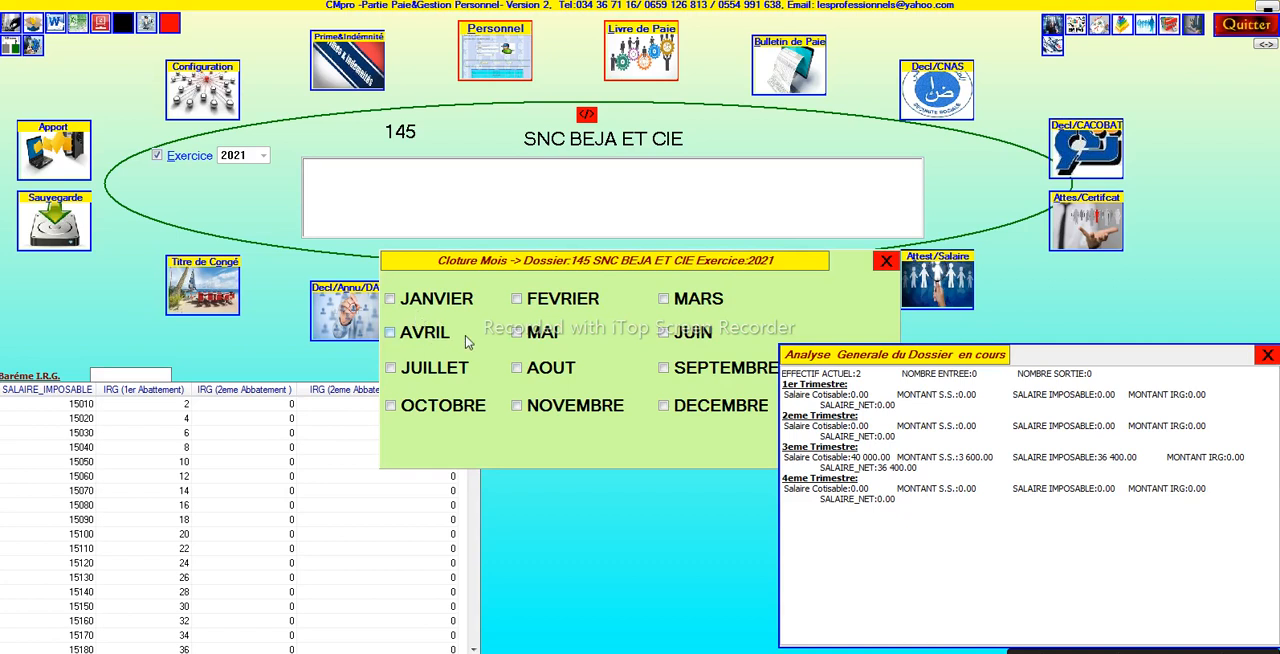
left_click(517, 368)
left_click(886, 264)
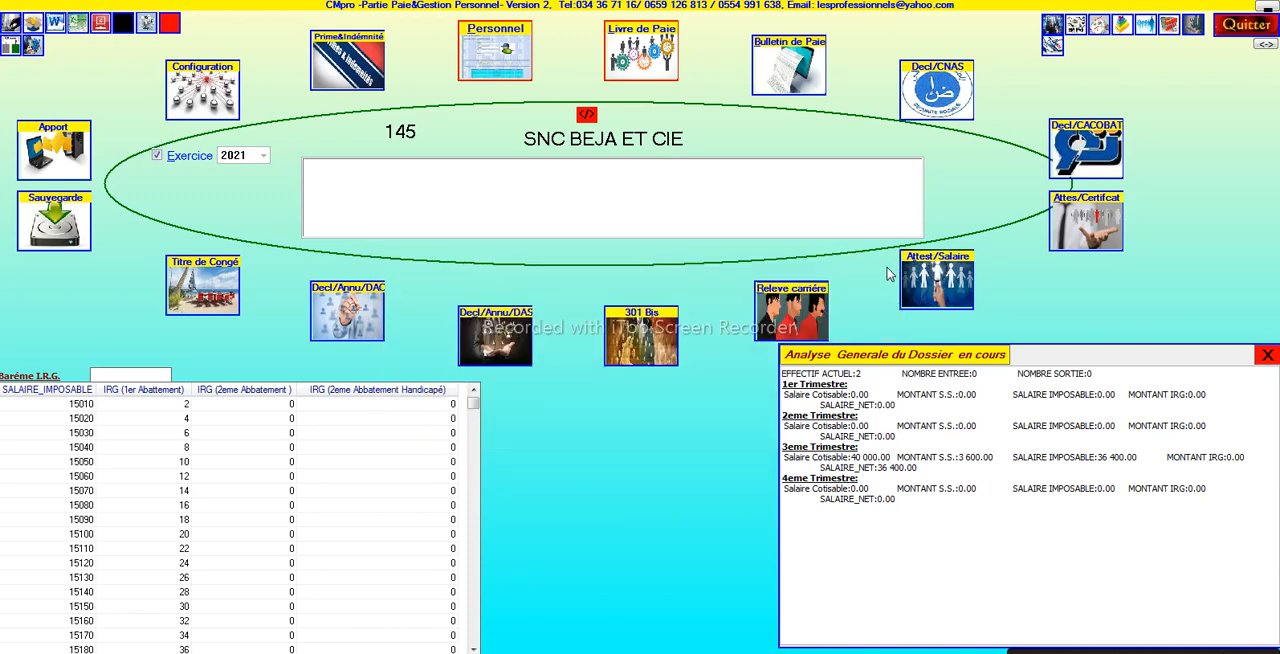
- Reopen the payroll book to review the second employee's September row, and close it
left_click(628, 48)
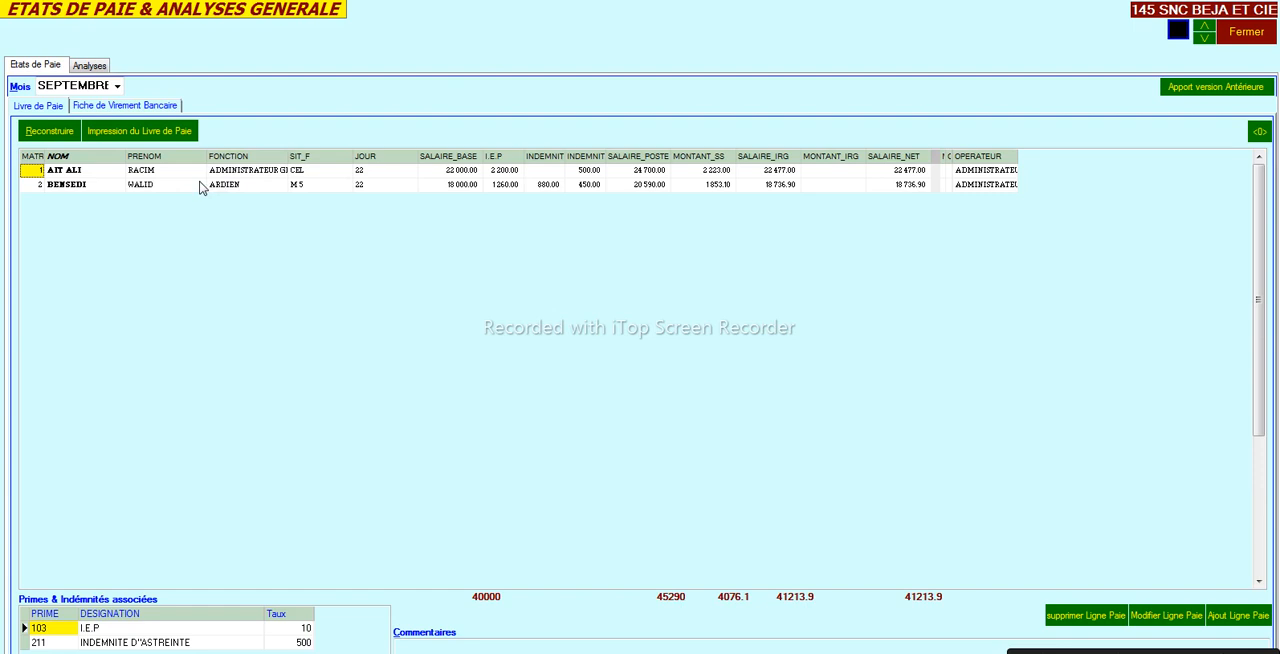
left_click(196, 186)
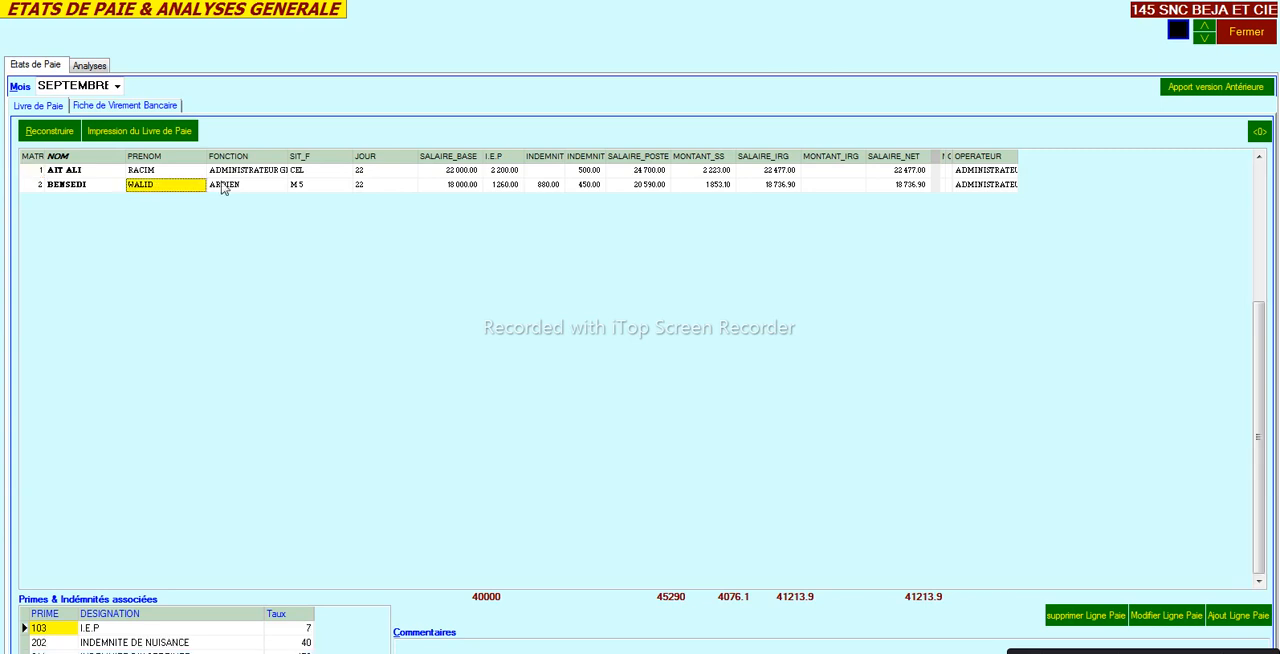
left_click(1256, 34)
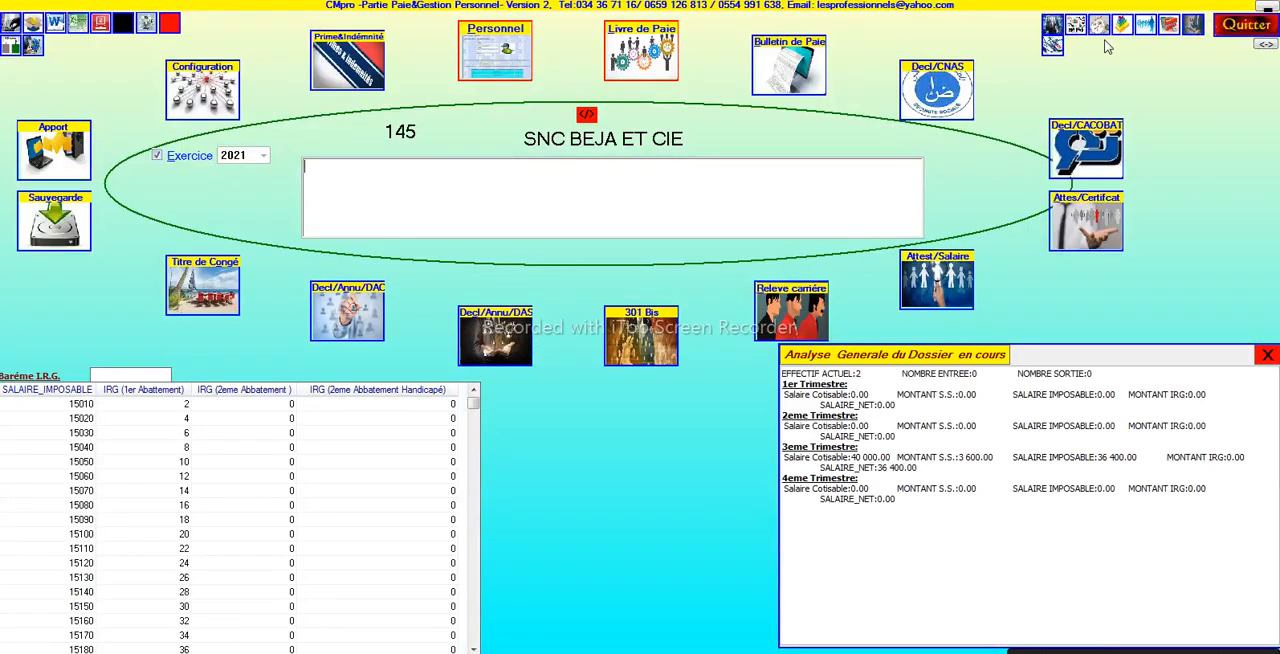
- Browse both employees' payslips for SEPTEMBRE and for AOUT
left_click(796, 88)
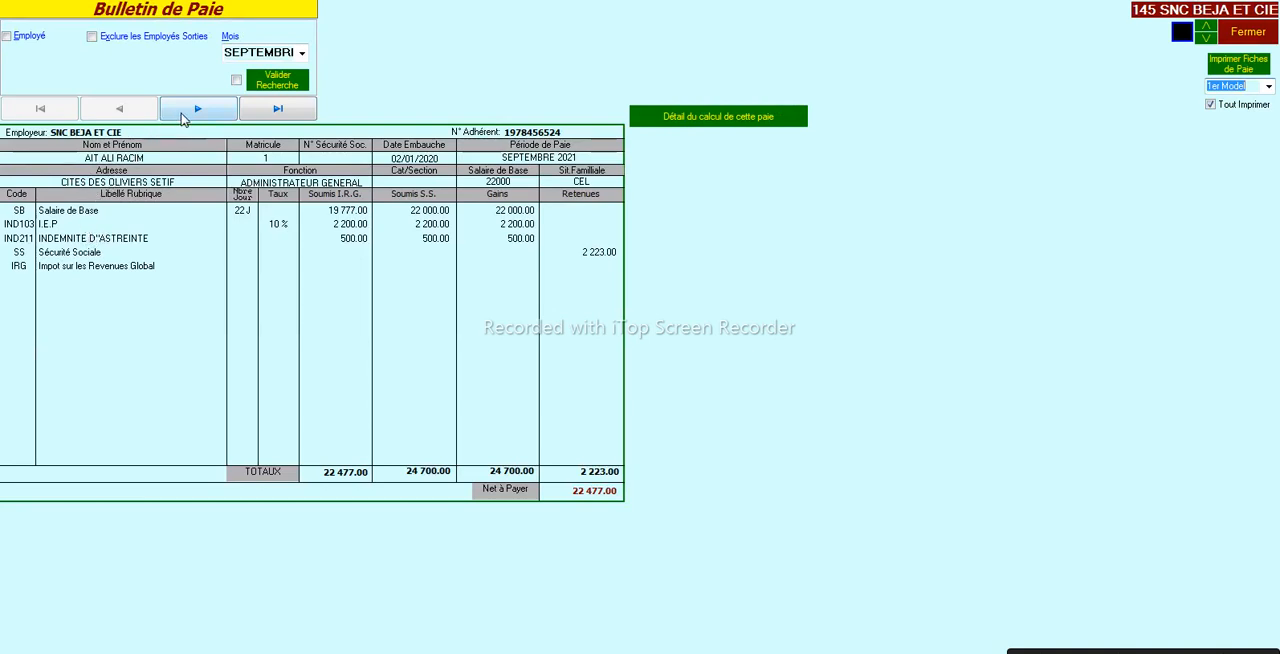
left_click(214, 108)
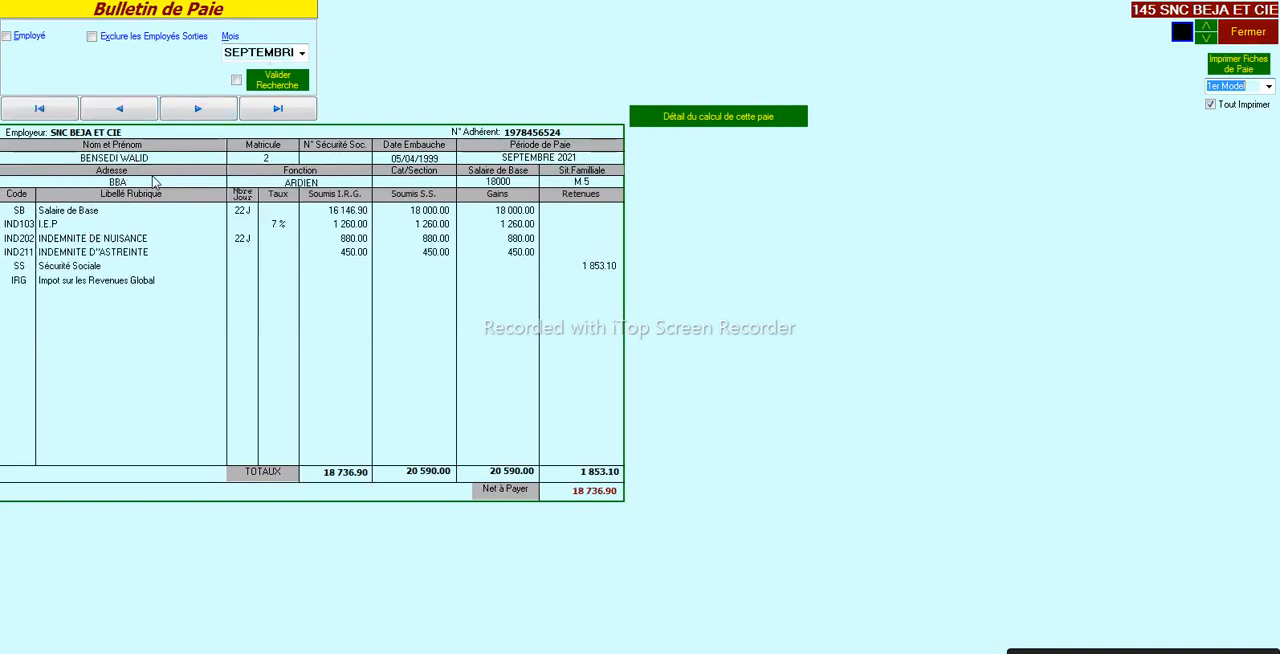
left_click(289, 51)
left_click(243, 117)
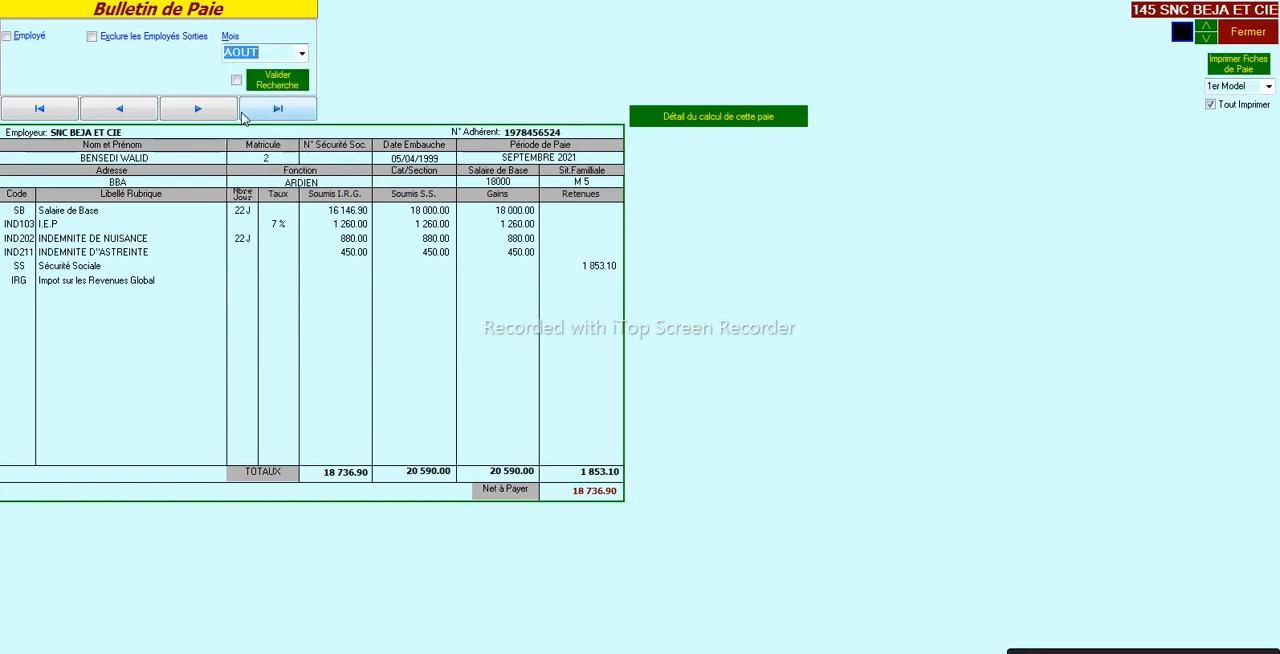
left_click(285, 81)
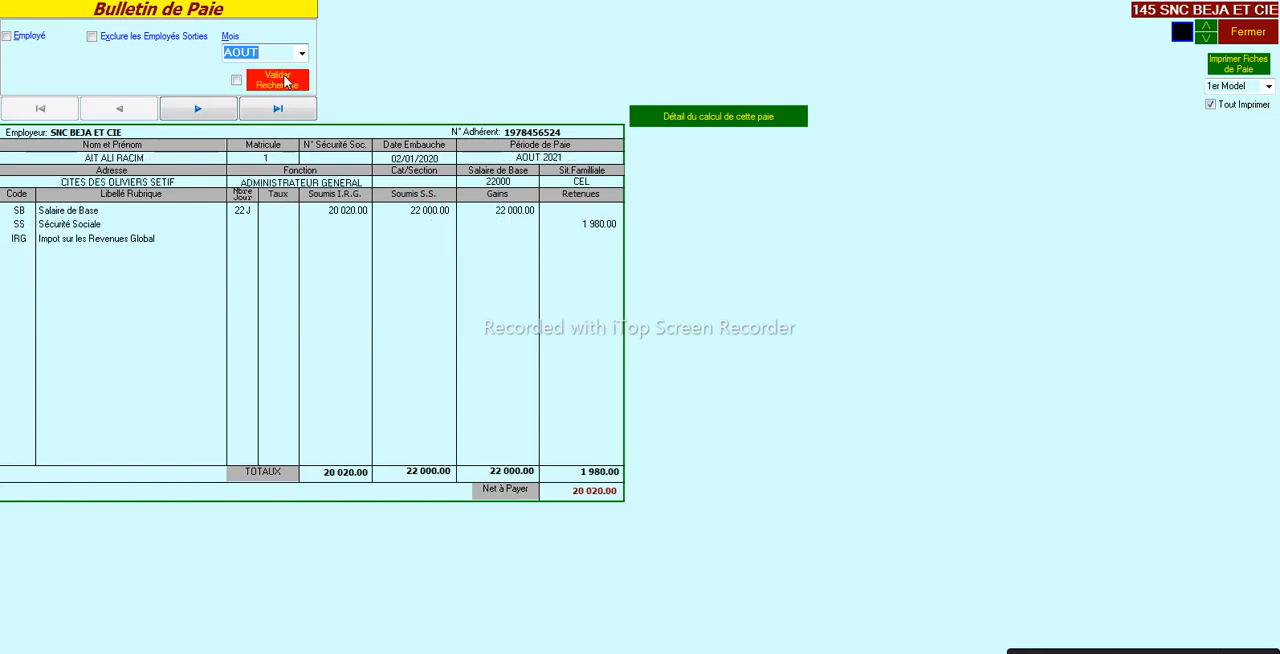
left_click(208, 116)
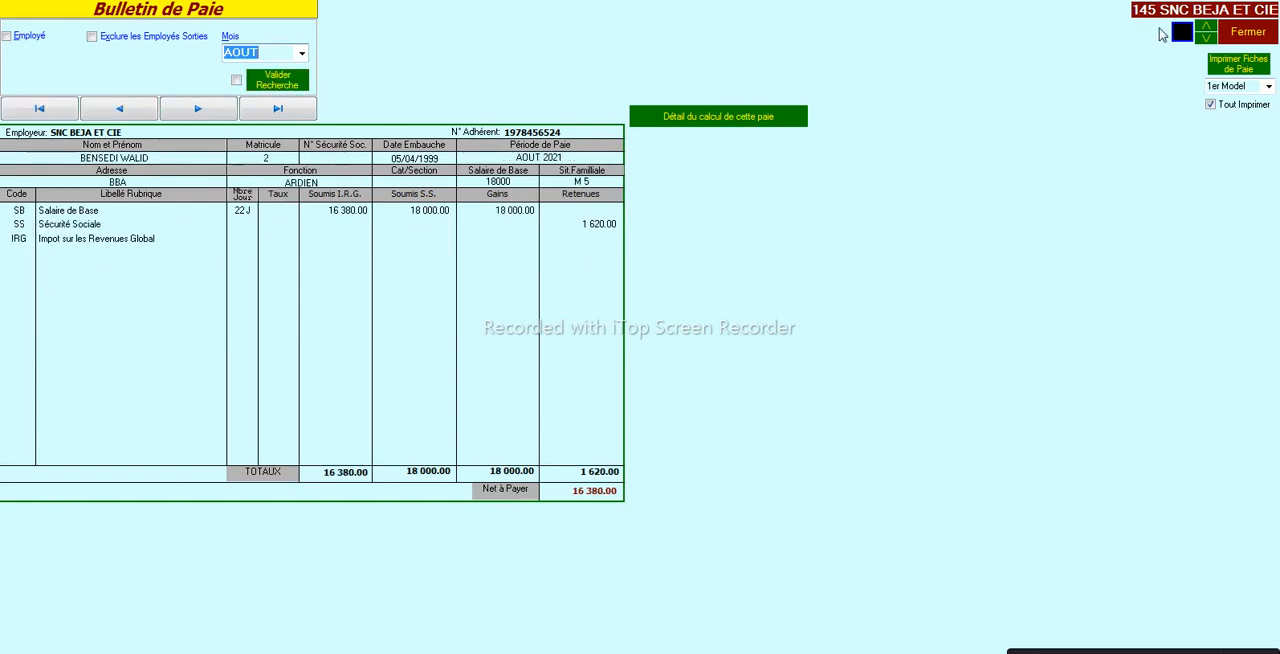
- Preview all the August payslips in the 1er Model and 2eme Model layouts, and close the payslip screen
left_click(1228, 72)
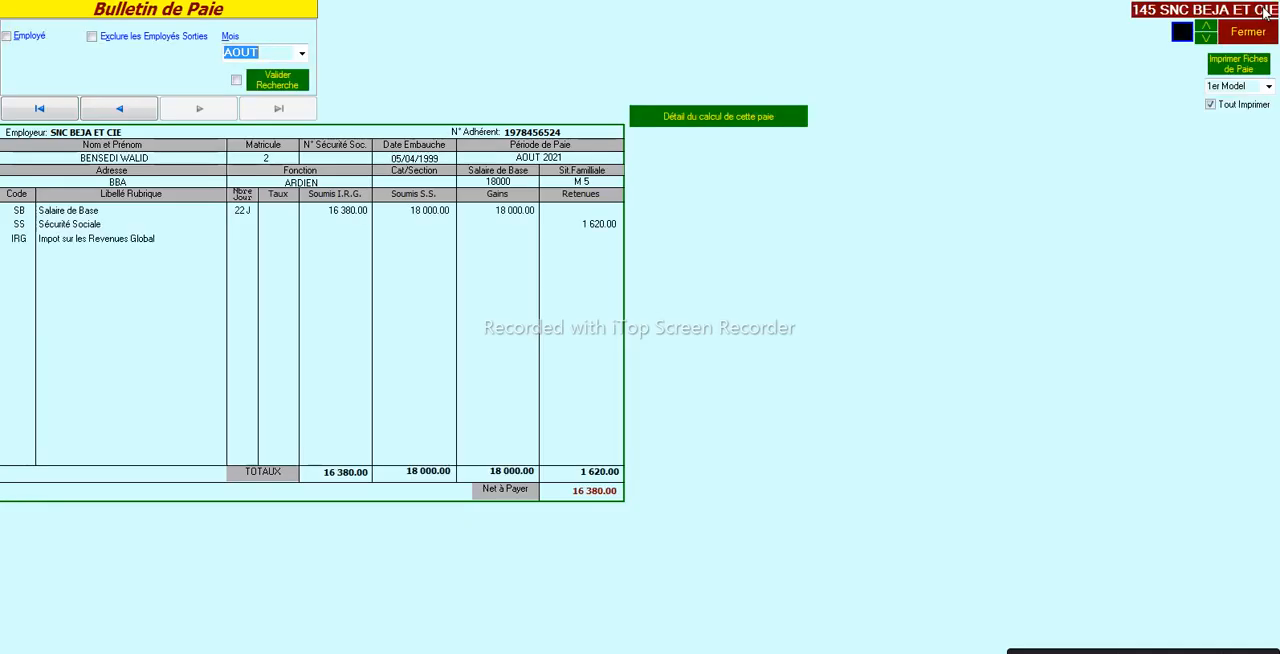
left_click(1267, 7)
left_click(1229, 90)
scroll(1229, 90, "down", 1)
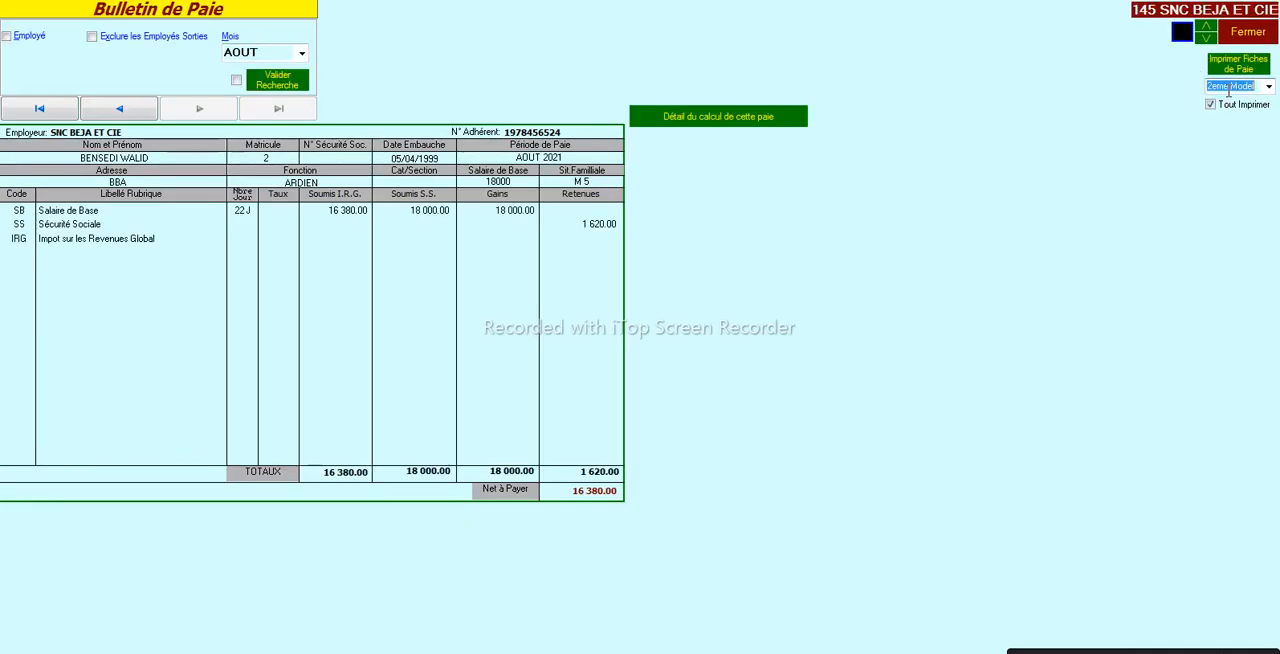
left_click(1228, 68)
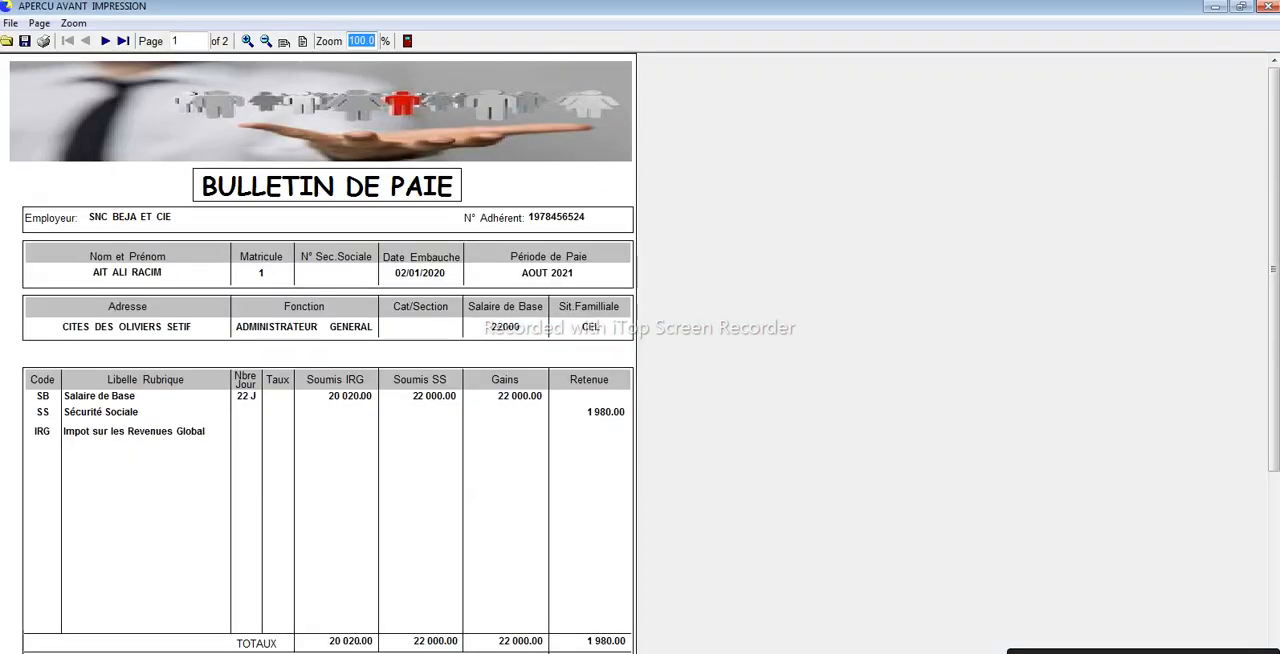
left_click(1270, 8)
left_click(1248, 36)
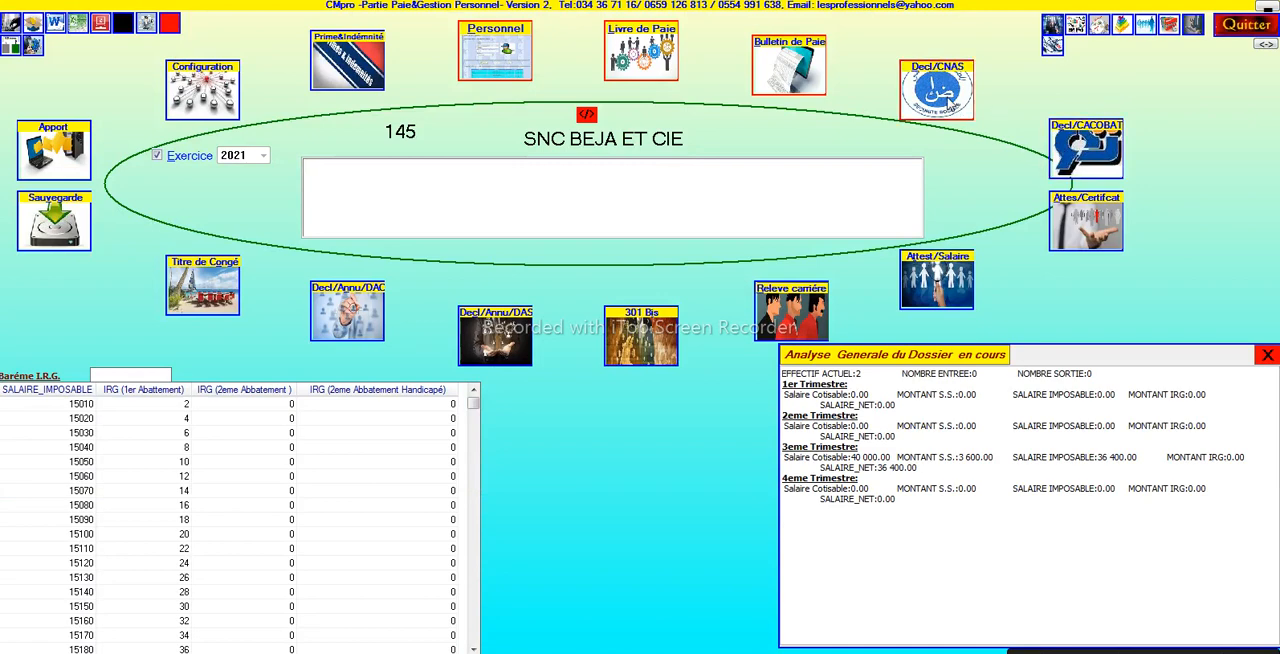
- Display the monthly CNAS contribution declaration for SEPTEMBRE 2021
left_click(936, 90)
left_click(160, 59)
left_click(160, 75)
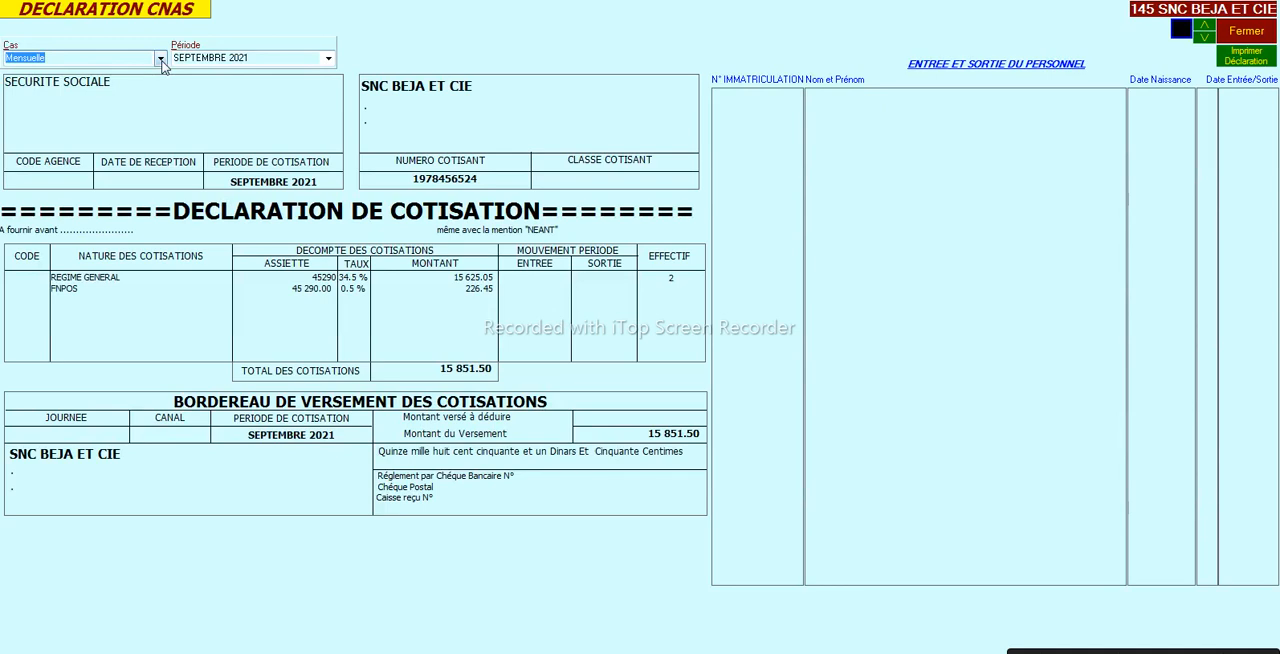
- Switch the CNAS declaration to Trimestrielle for 3er Trimestre 2021 to review it, and close the declaration
left_click(160, 59)
left_click(152, 84)
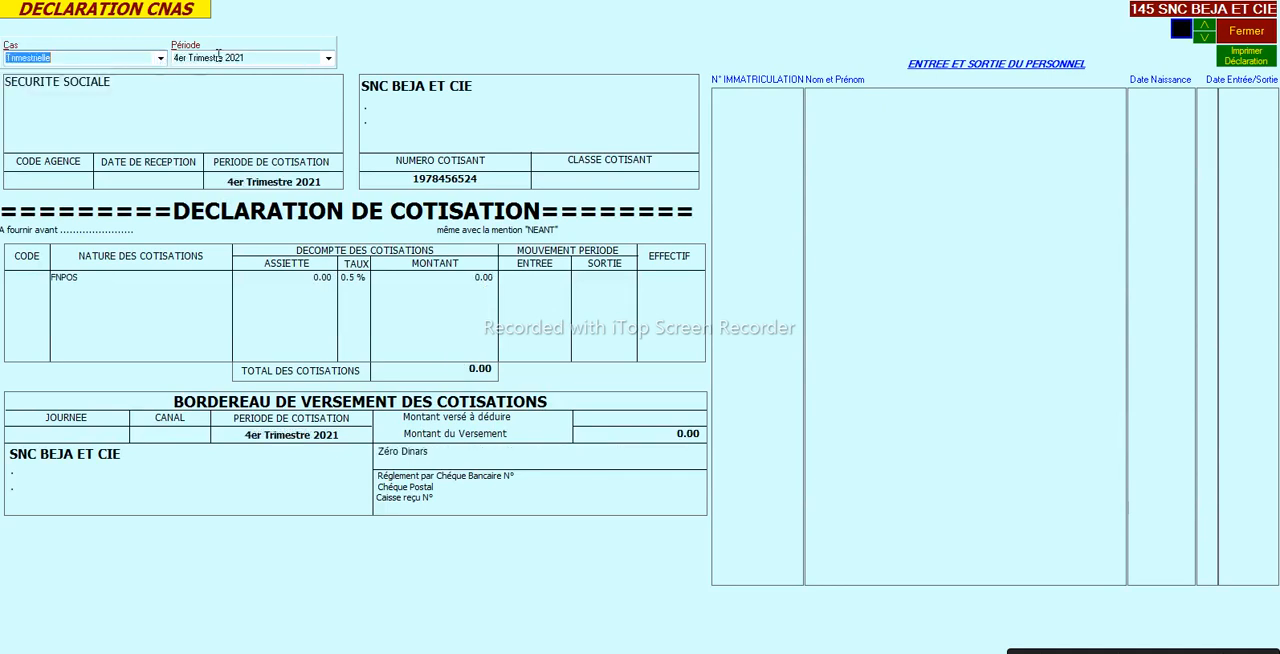
left_click(320, 56)
left_click(278, 91)
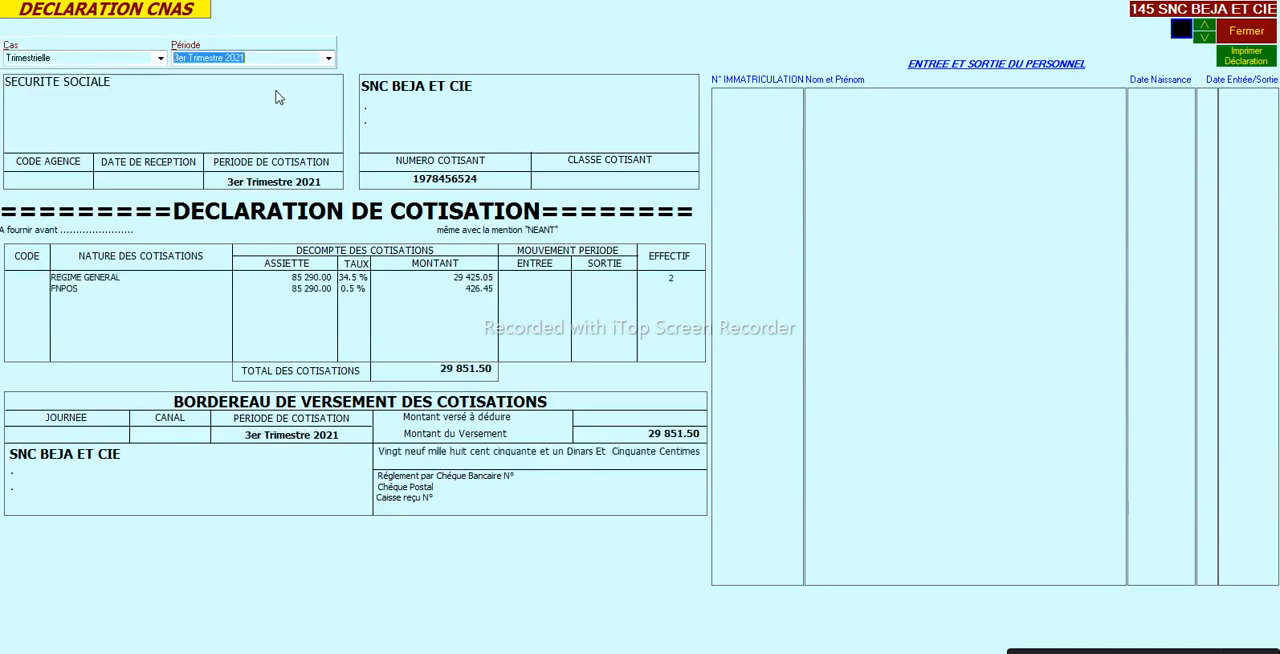
left_click(1230, 30)
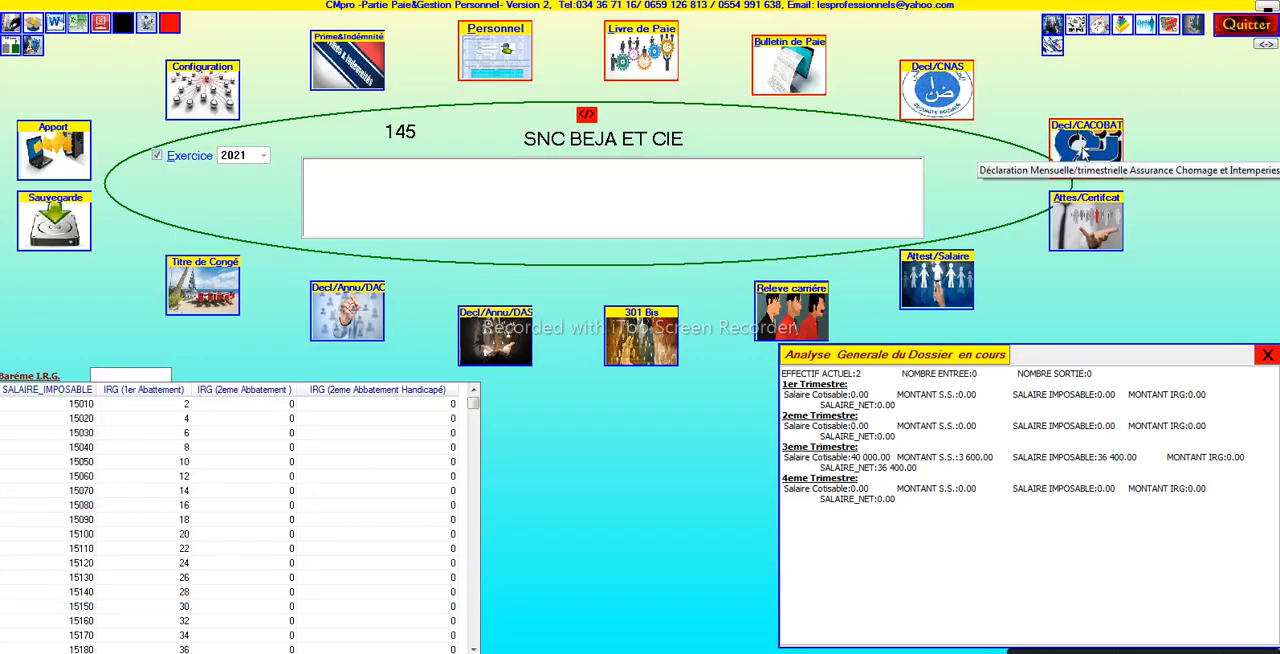
- Display the work attestation screen, switching the document to Cértificat de Travail and back to Attestation de Travail
left_click(1074, 215)
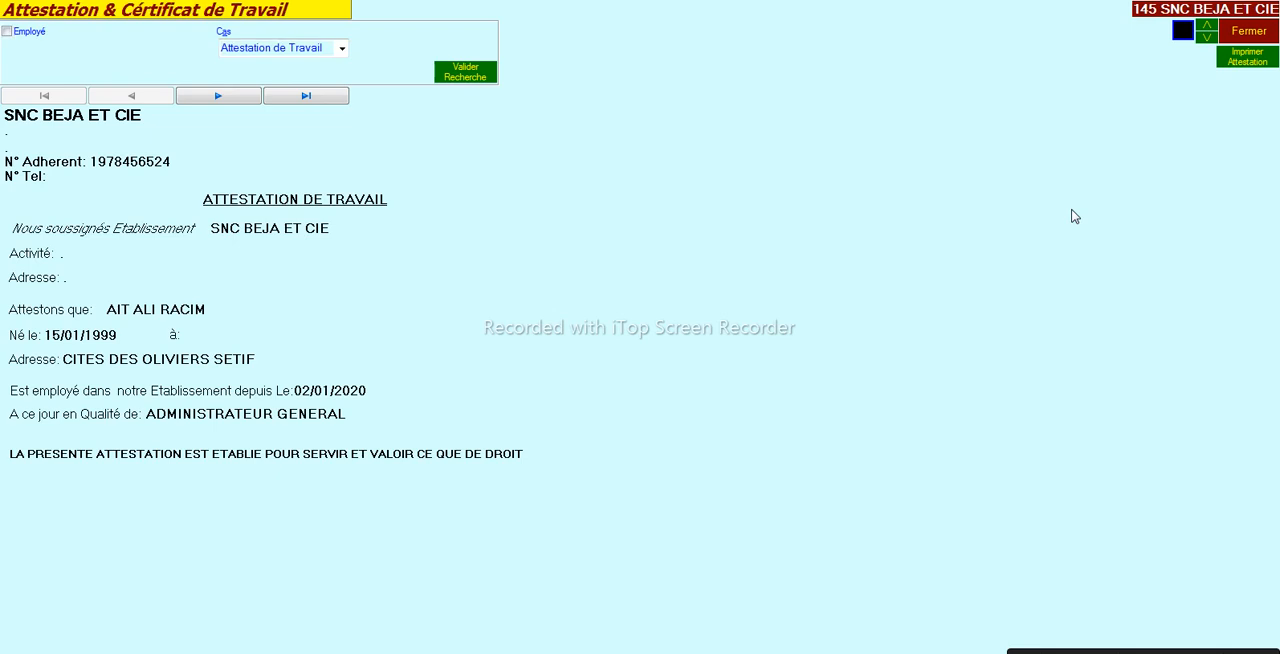
left_click(341, 48)
left_click(337, 80)
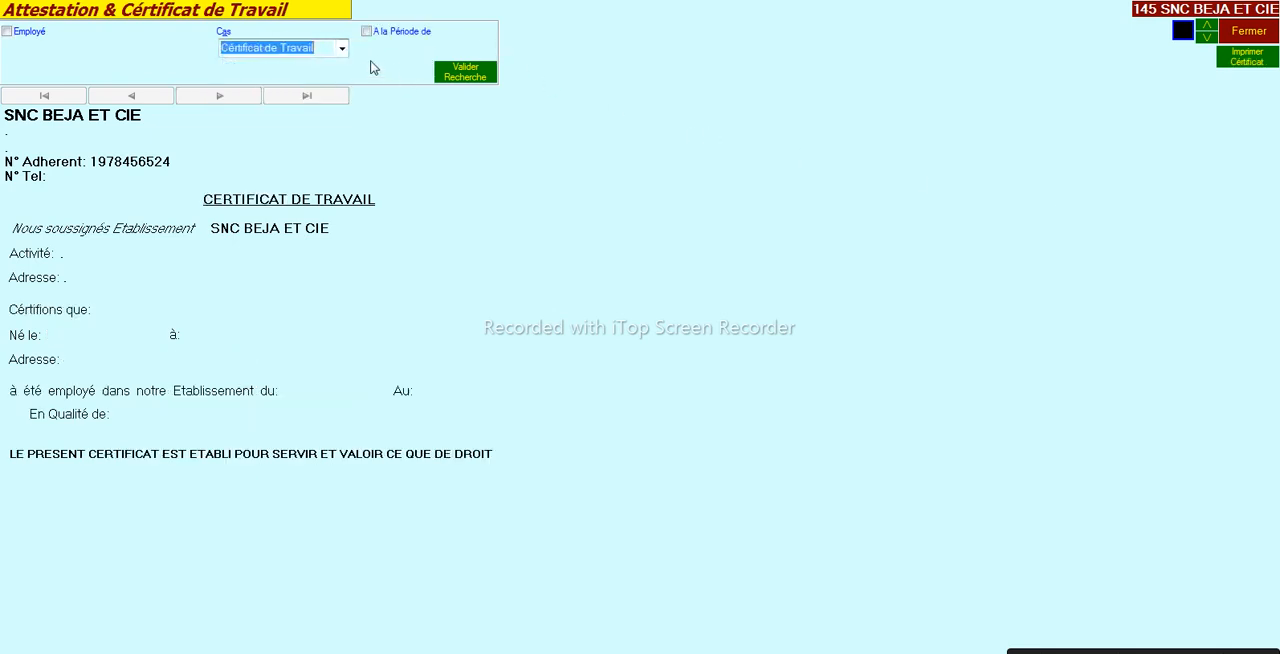
left_click(340, 48)
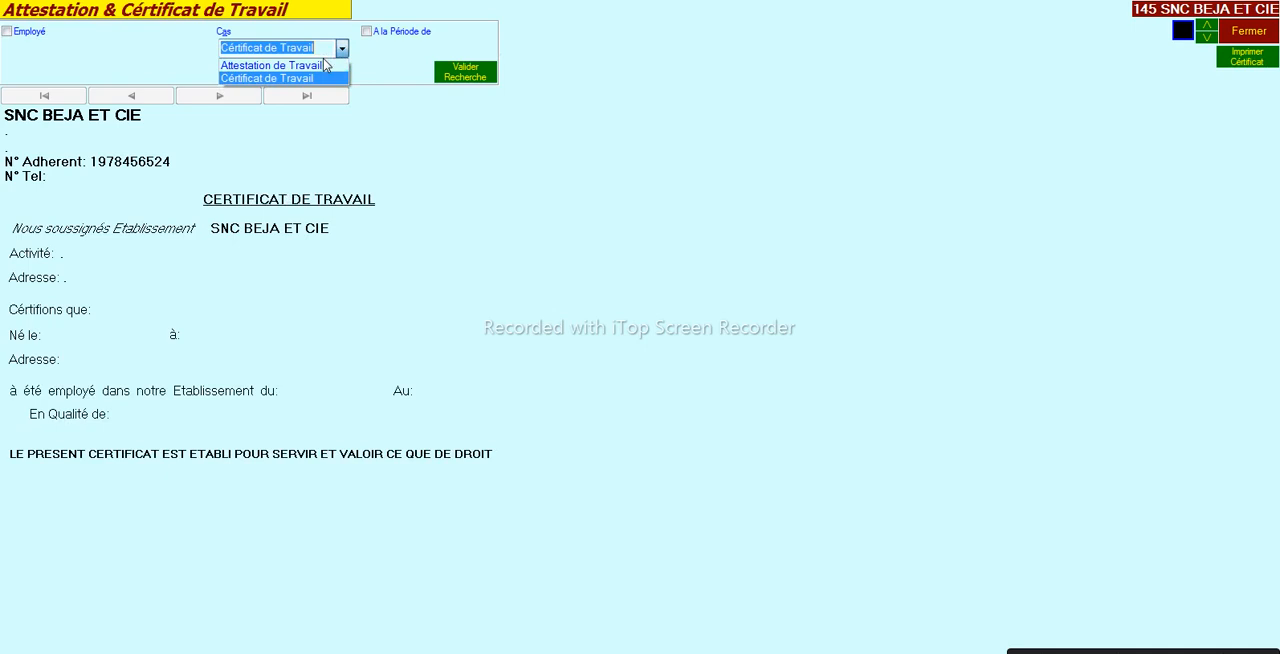
left_click(300, 65)
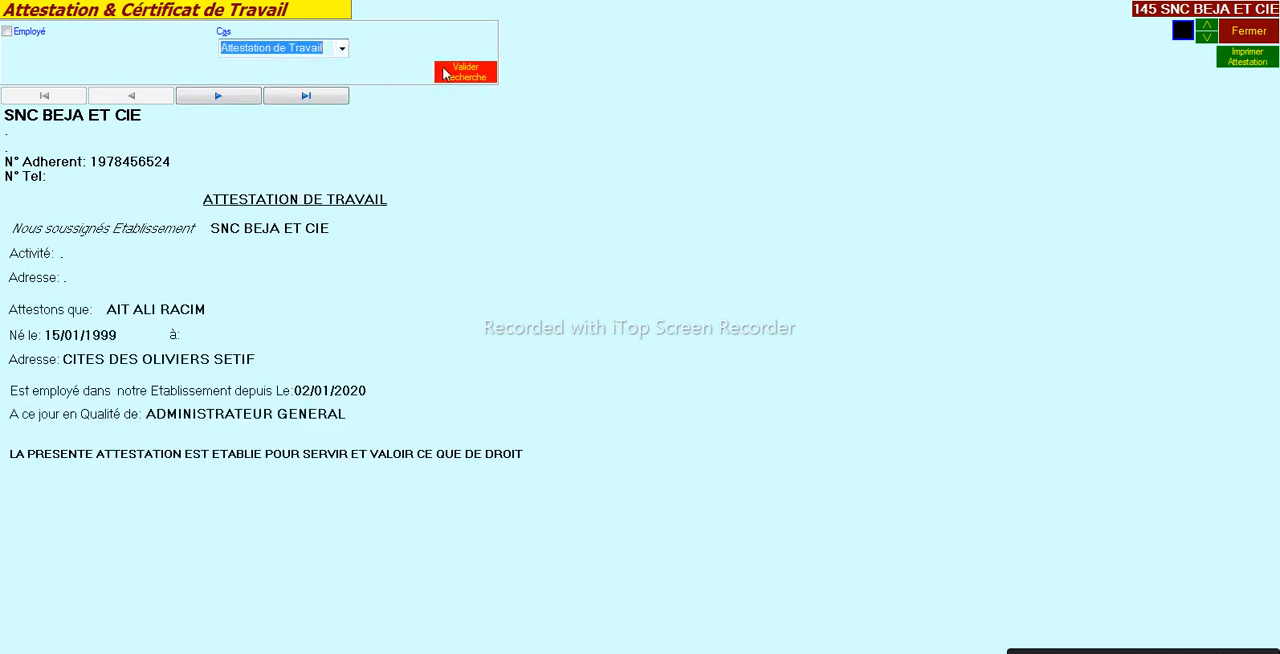
- Preview the first employee's Attestation de Travail for printing, and close the attestation screen
left_click(1230, 60)
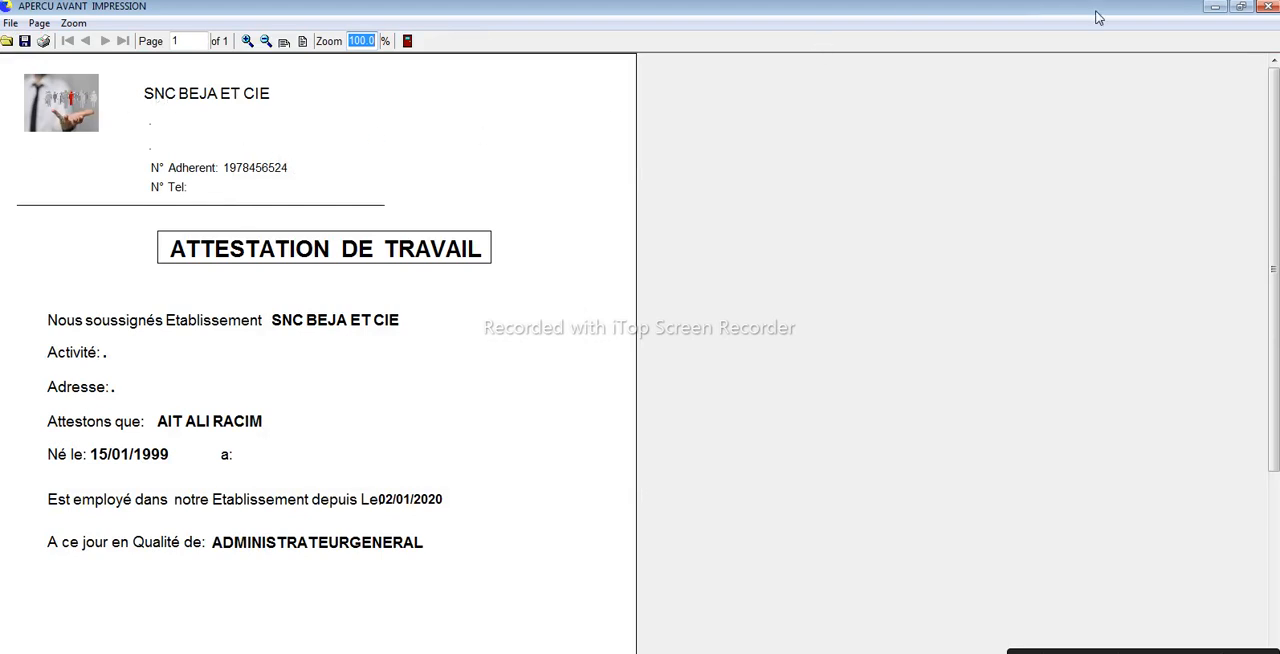
left_click(1266, 7)
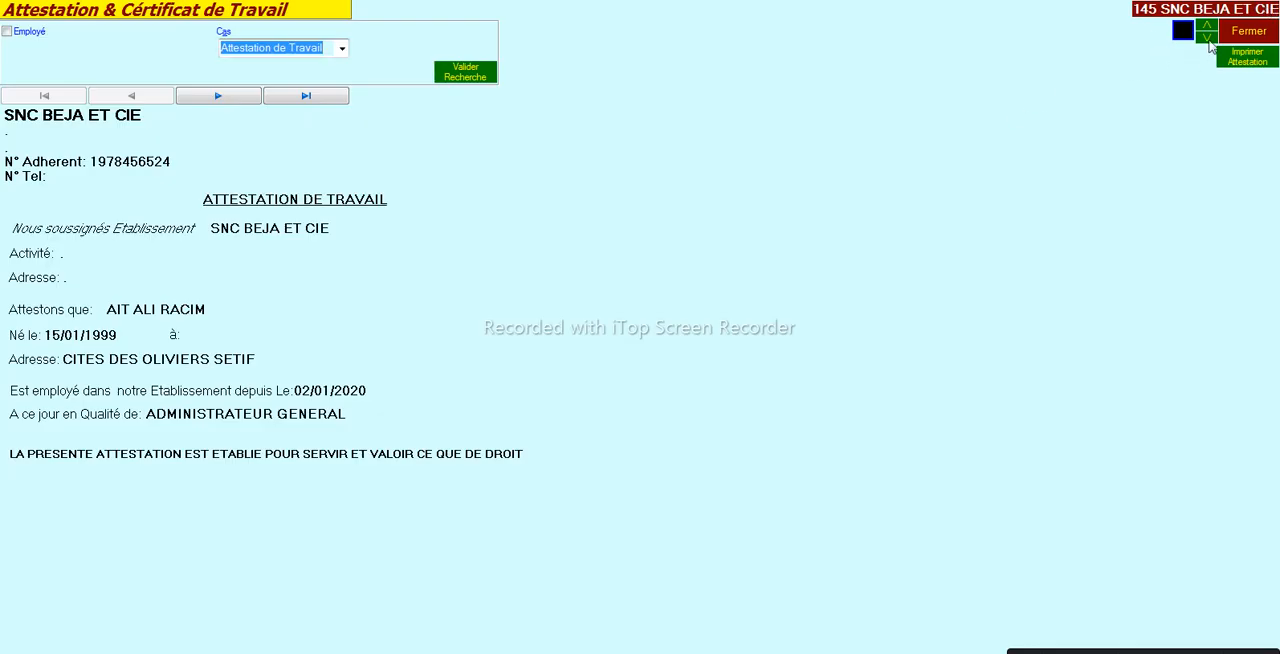
left_click(1242, 31)
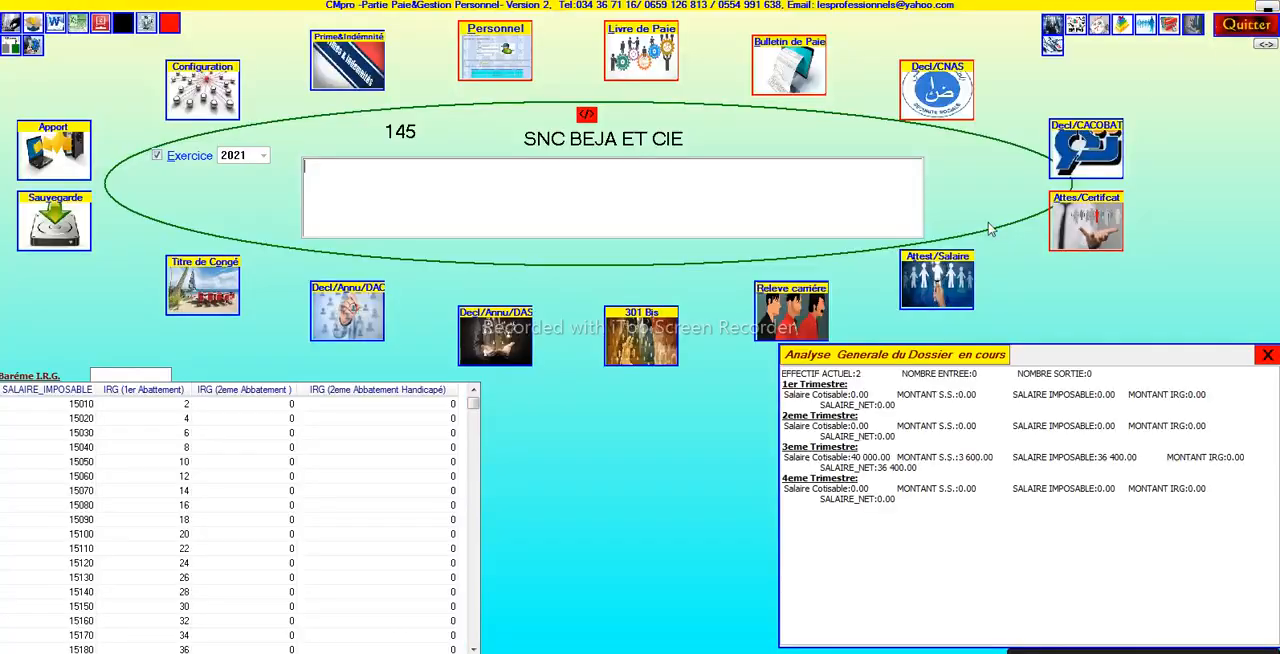
- Display the Attestation de Salaire for employee 2 only, with departed employees excluded
left_click(936, 291)
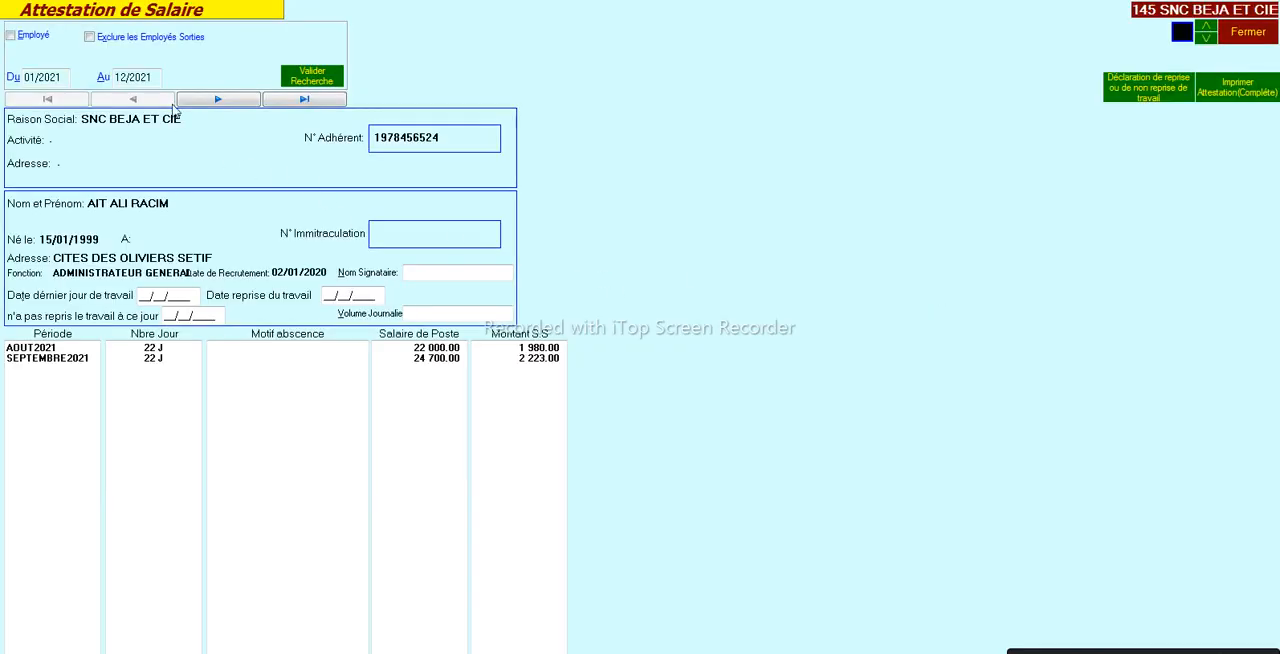
left_click(10, 36)
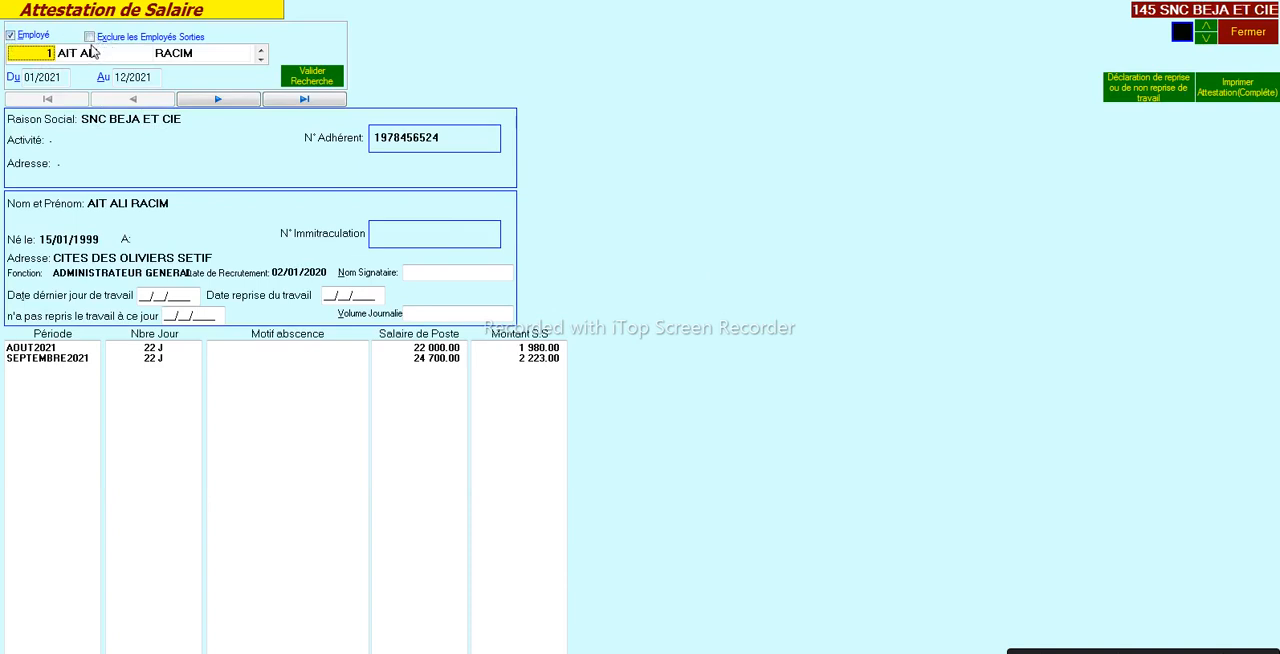
left_click(90, 38)
left_click(85, 58)
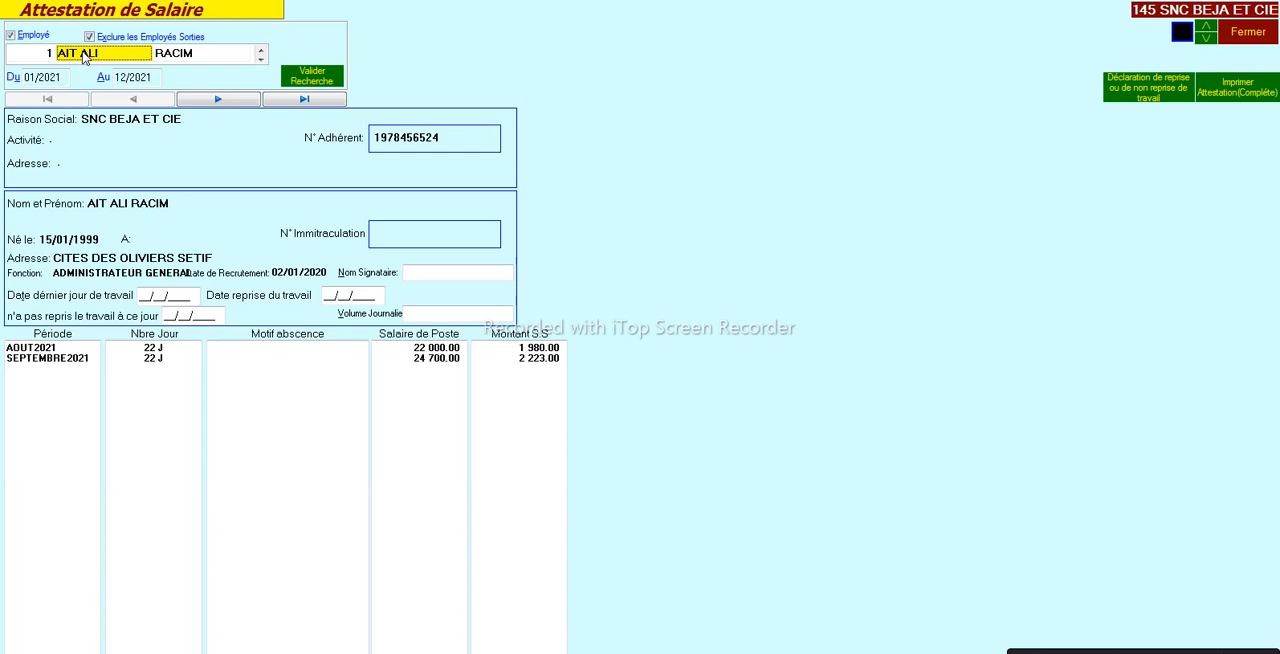
left_click(86, 57)
scroll(87, 59, "down", 1)
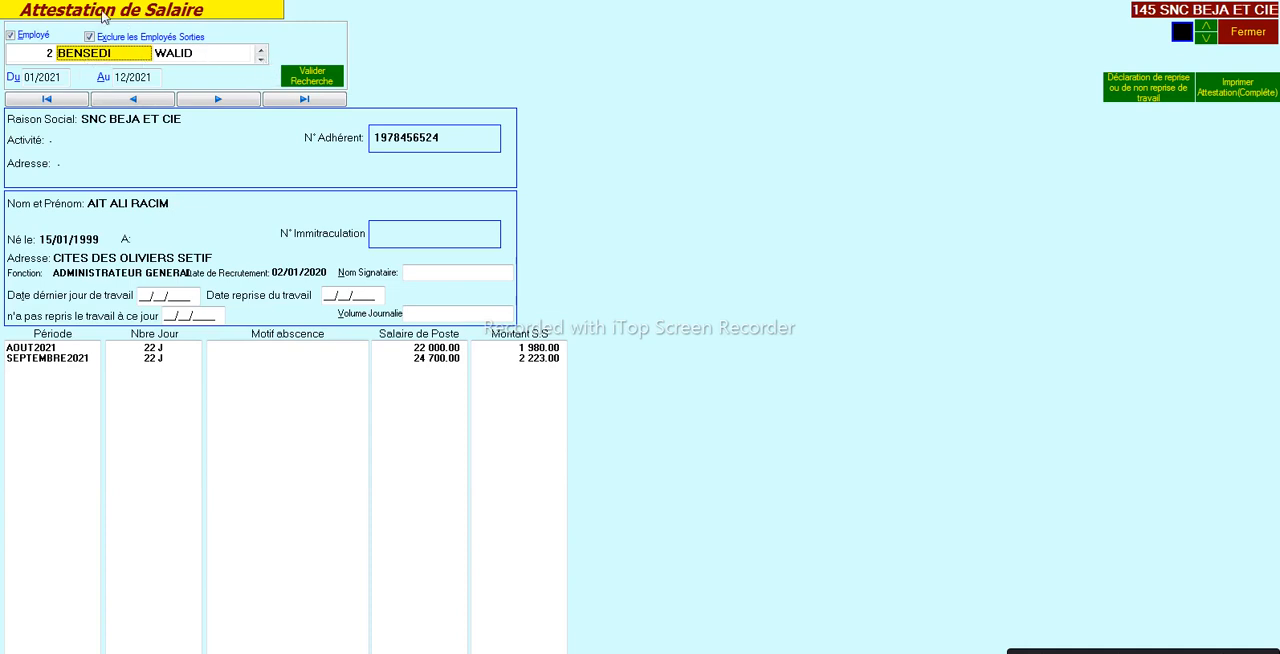
left_click(292, 82)
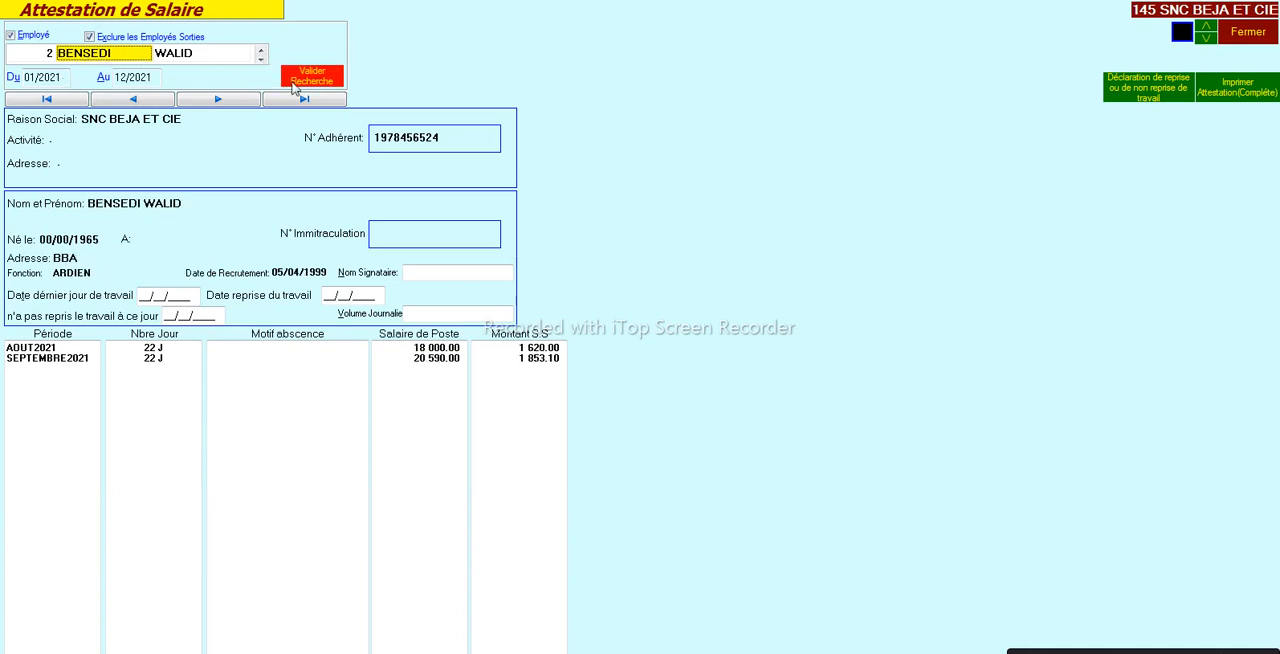
- Set the start of the salary attestation period to 01/2020, and check the last working day and work resumption date fields
left_click(44, 82)
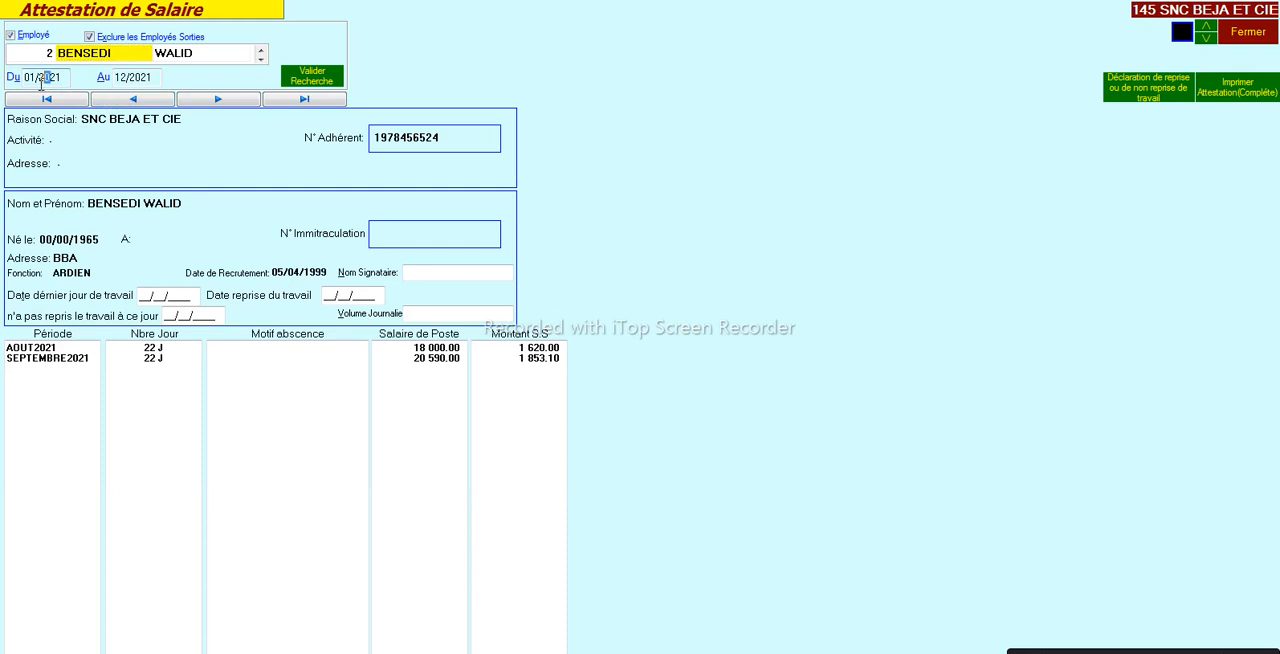
left_click_drag(47, 79, 91, 88)
key("Tab")
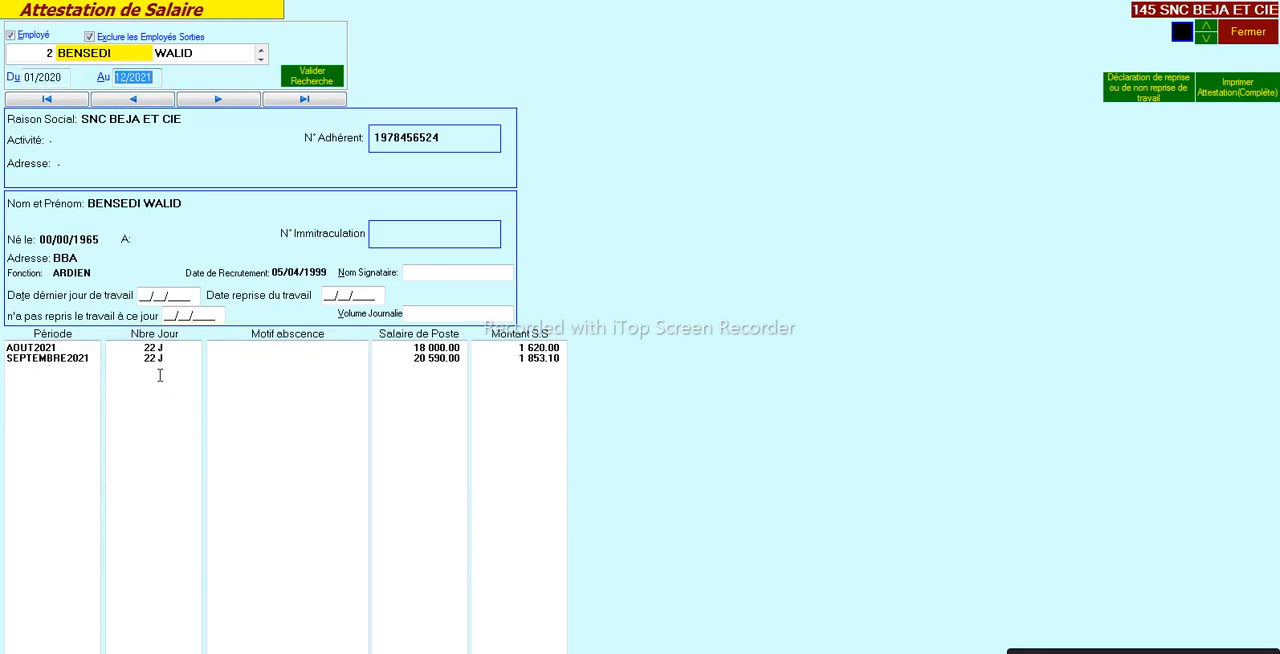
left_click(145, 295)
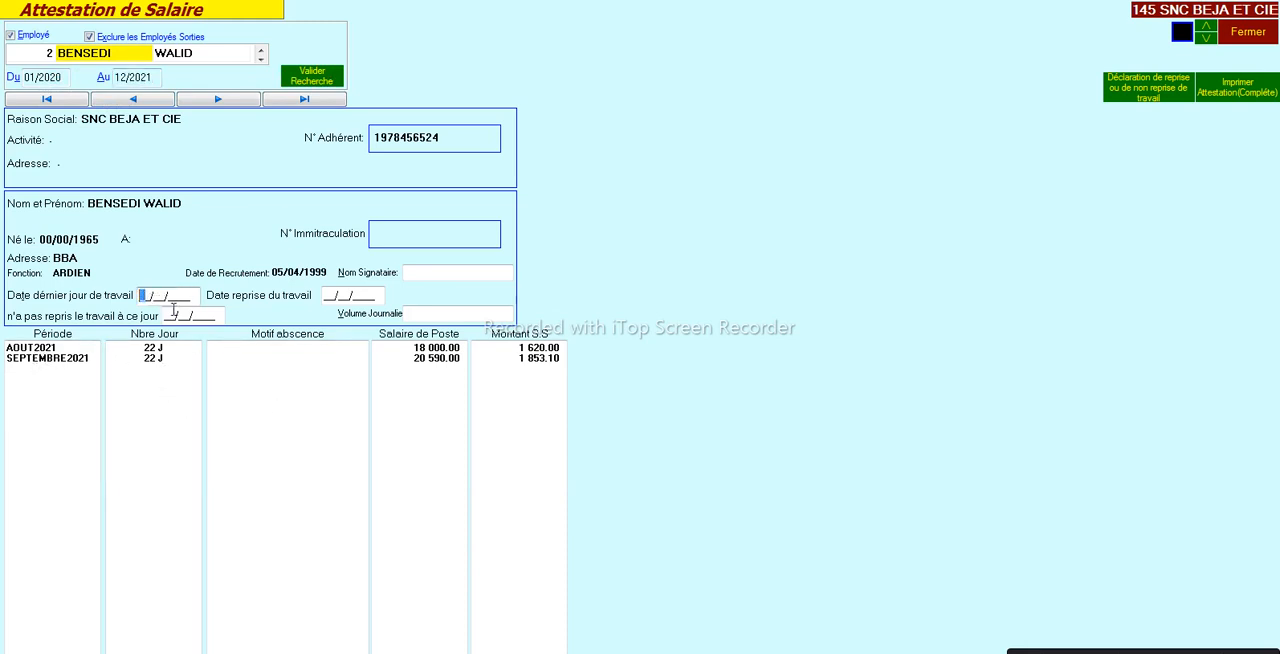
left_click(355, 298)
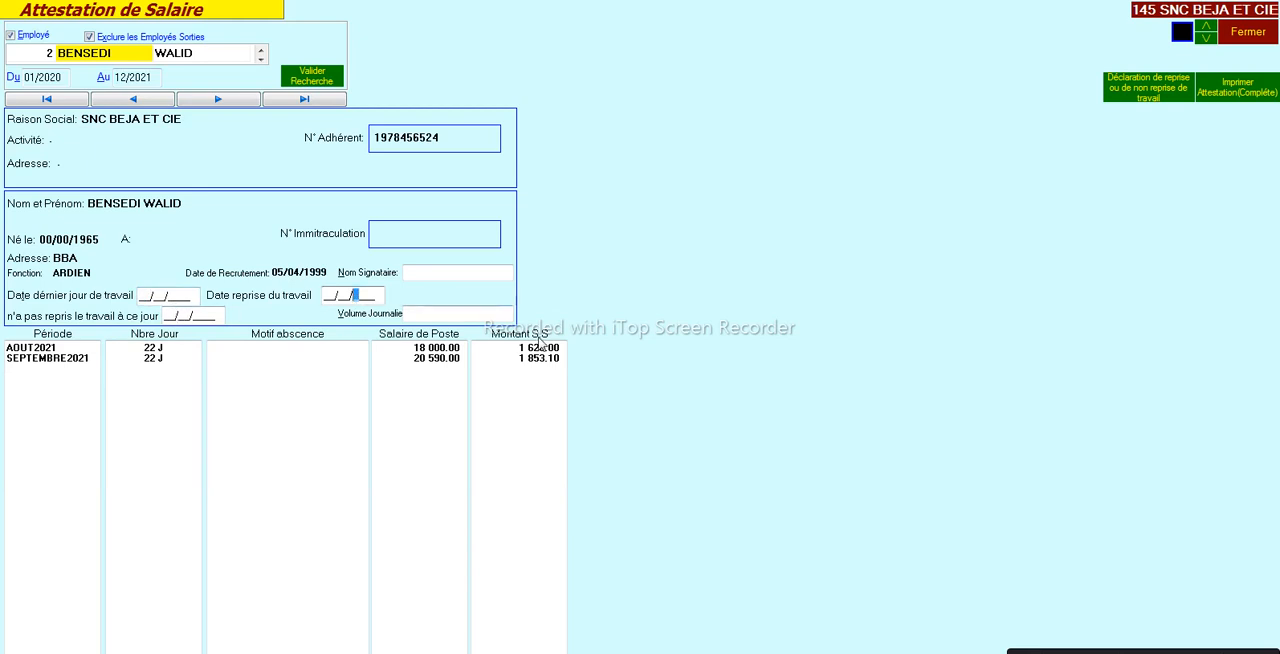
- Preview both pages of employee 2's complete salary attestation, and close the Attestation de Salaire screen
left_click(1248, 88)
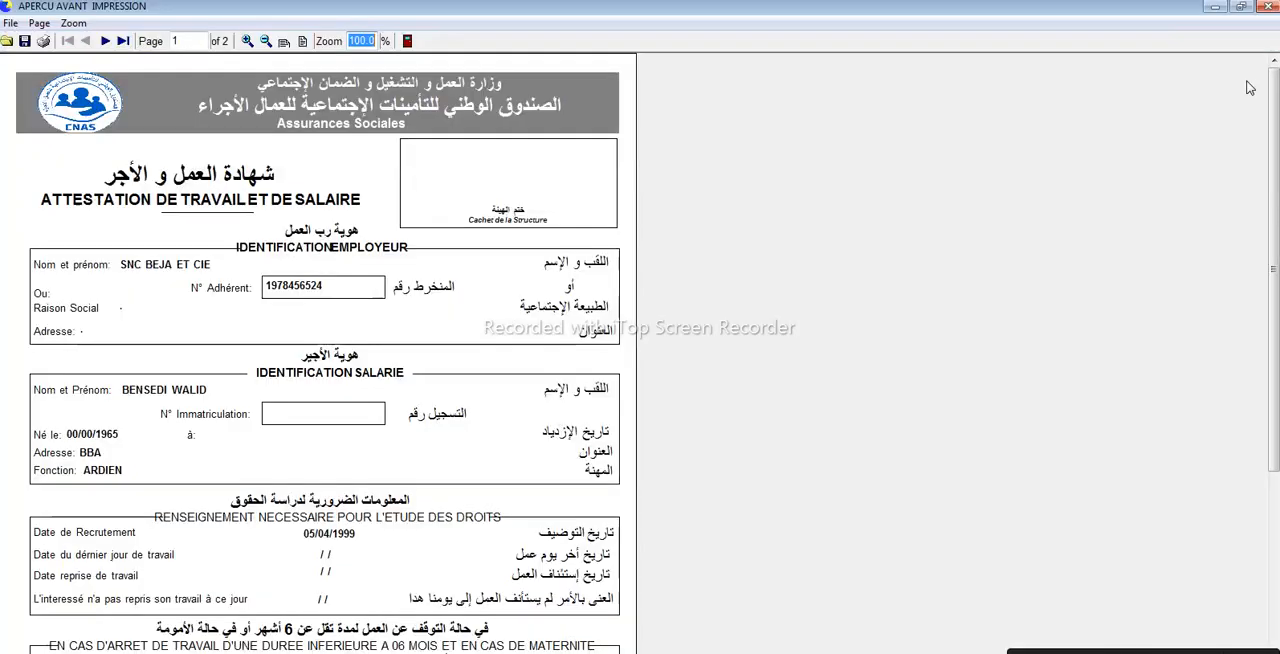
left_click(105, 41)
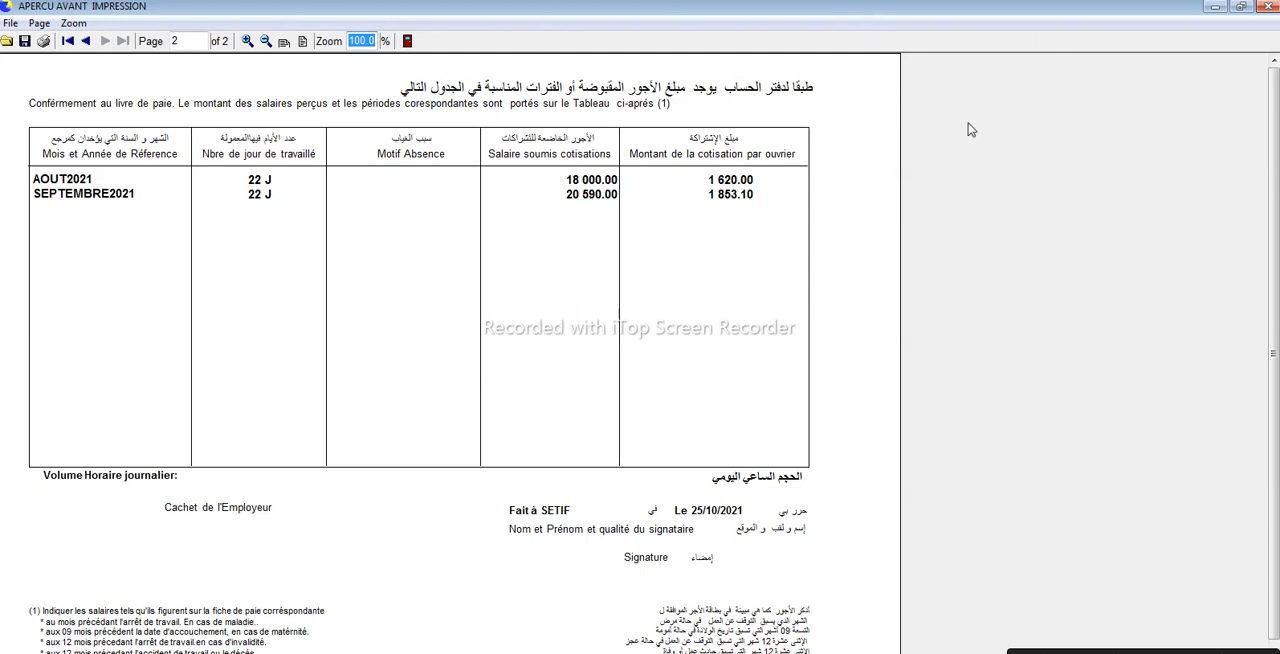
left_click(1268, 6)
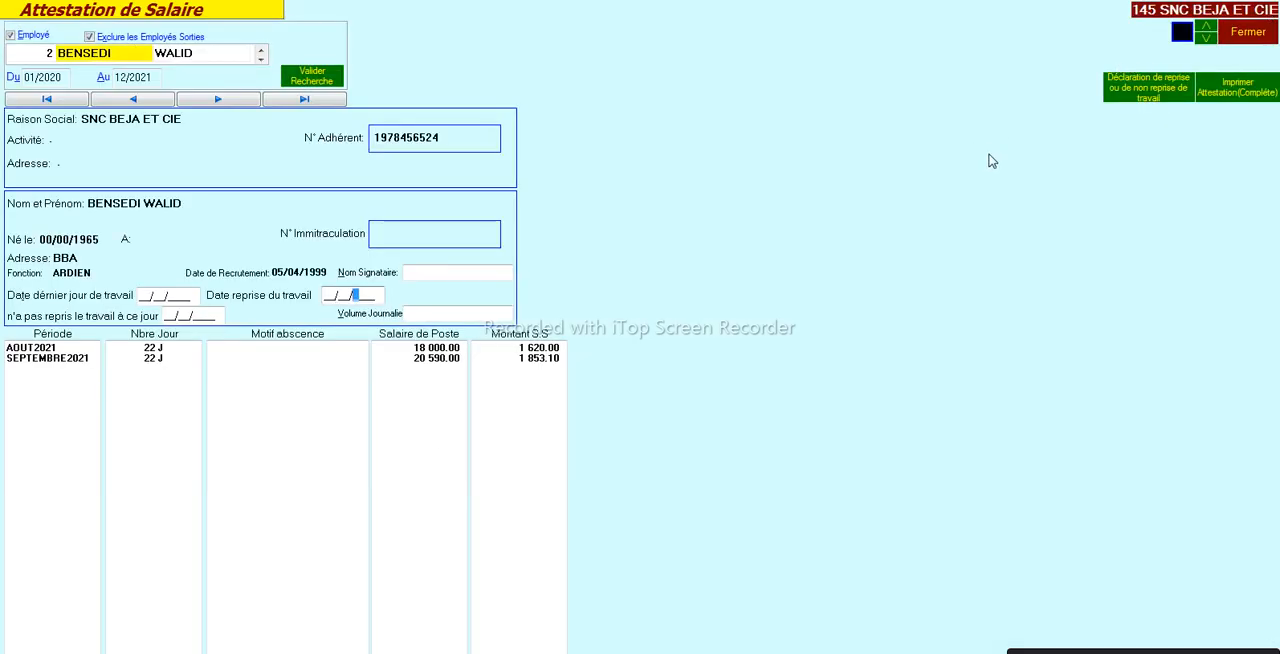
left_click(1245, 40)
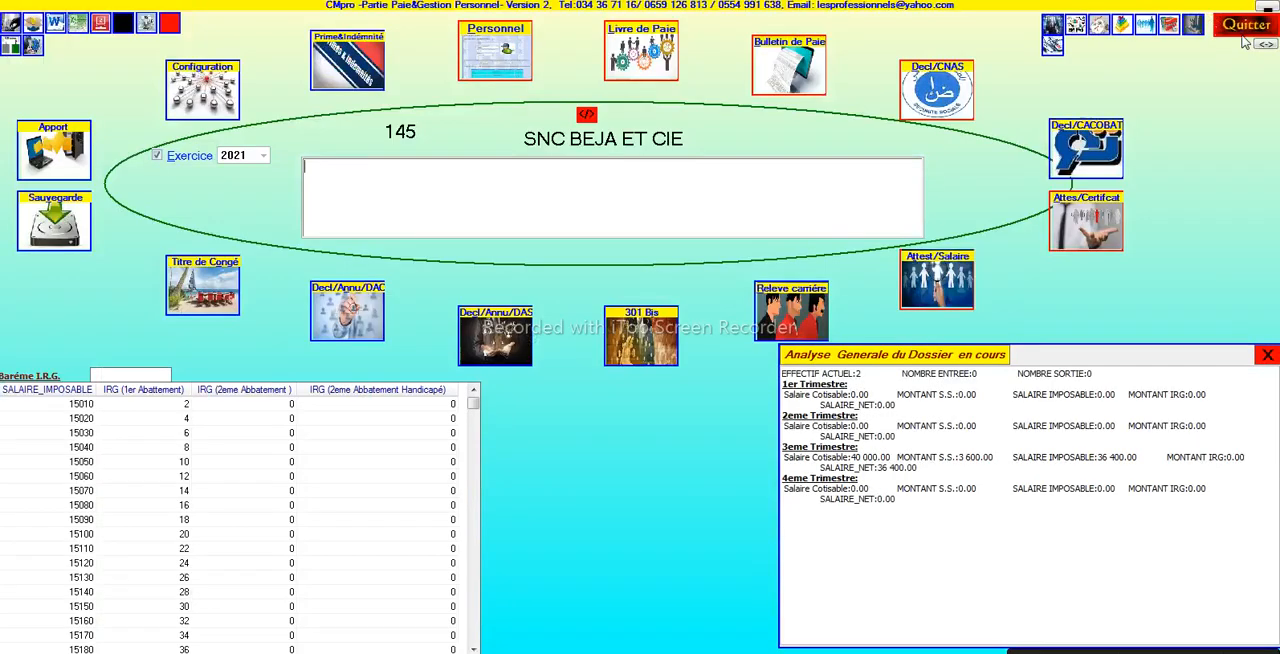
- Display the first employee's career statement and preview the annual Relevé de Emoluments in model 1
left_click(789, 311)
left_click(252, 227)
left_click(258, 186)
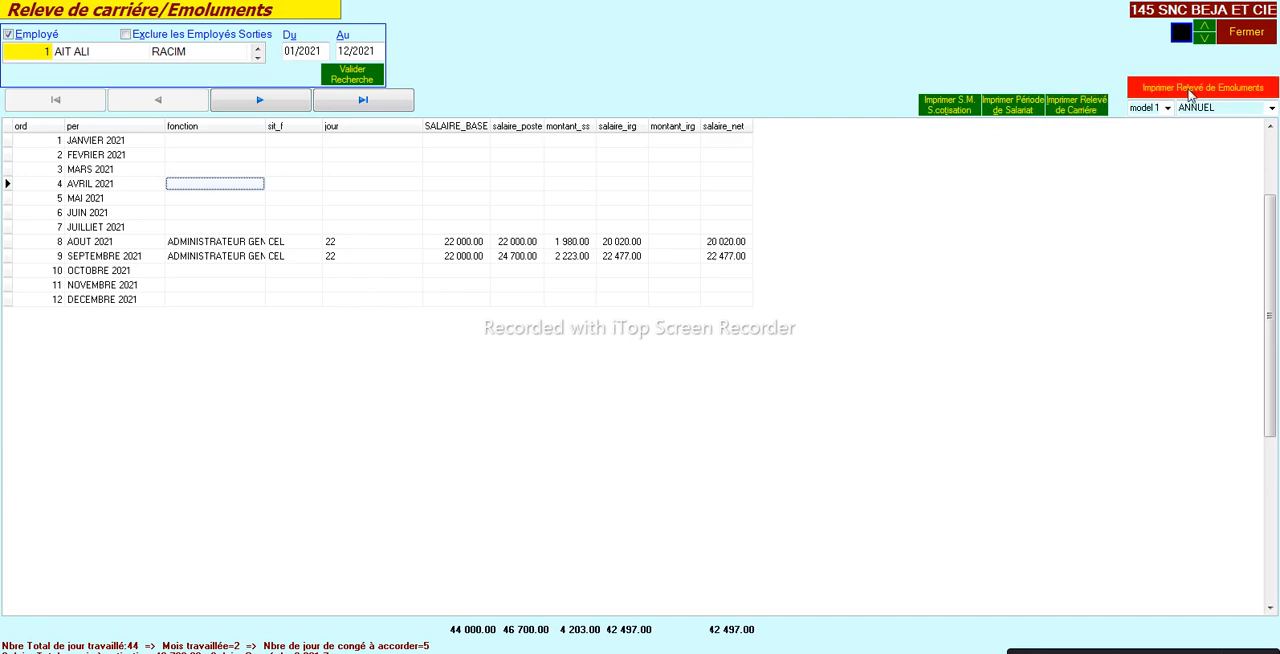
left_click(1156, 107)
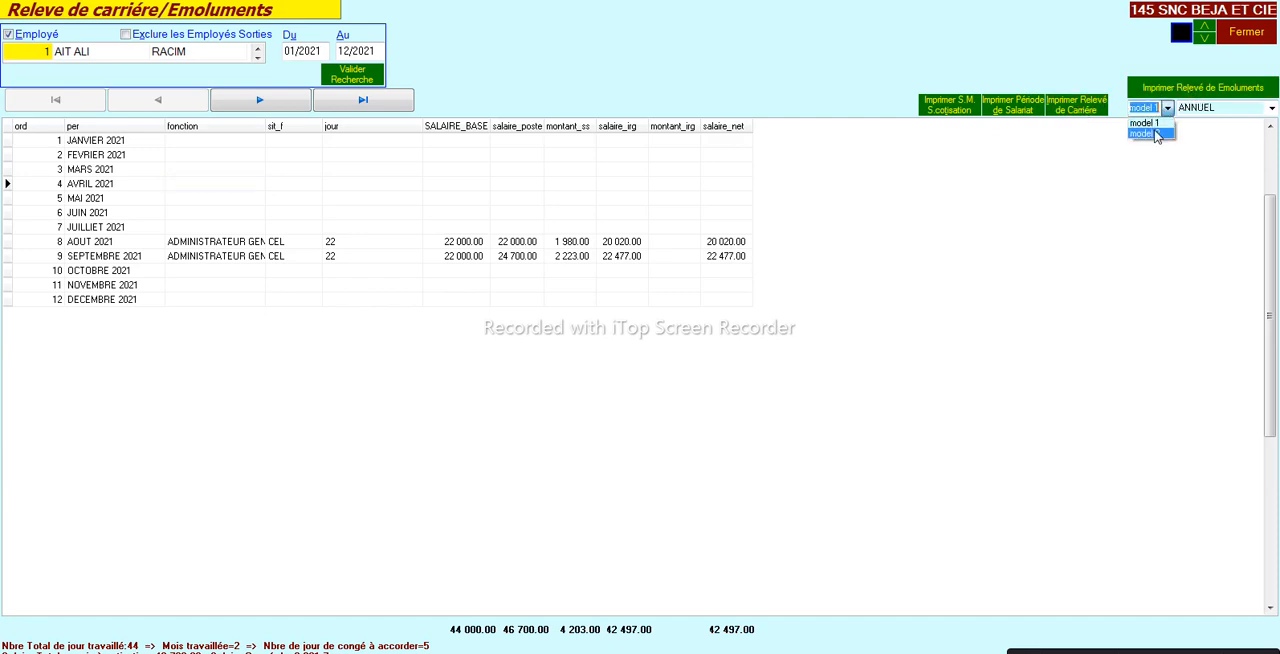
left_click(1155, 123)
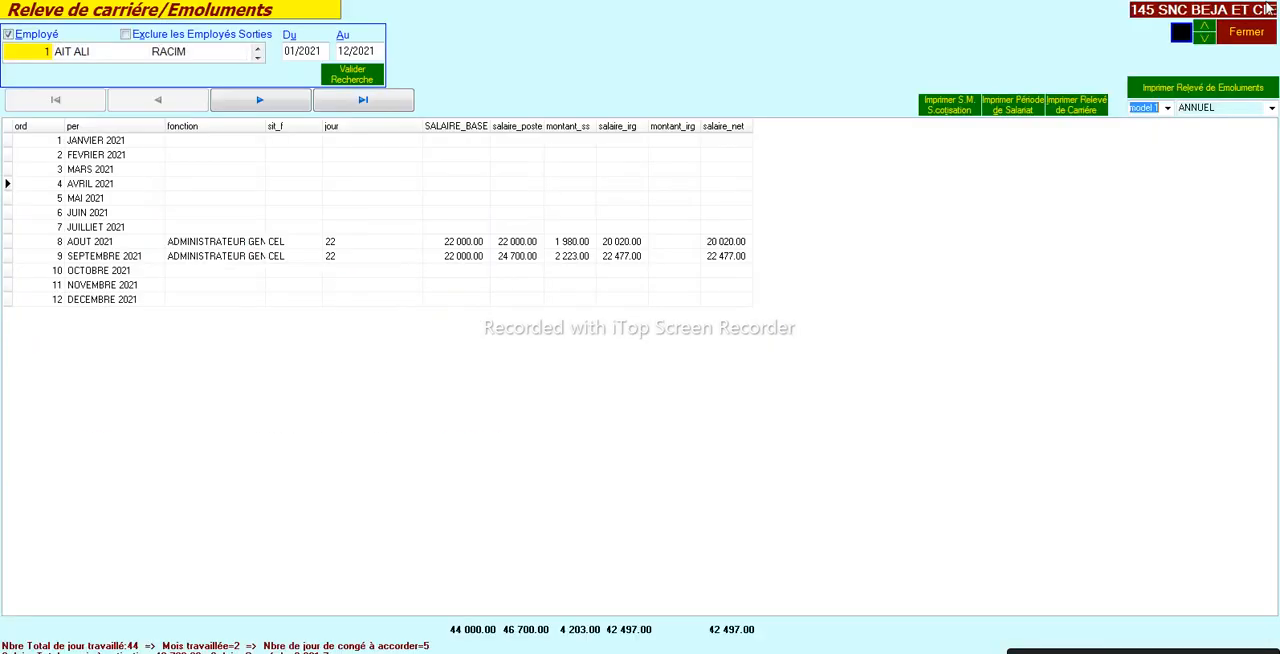
left_click(1267, 6)
- Preview the annual Relevé de Emoluments in model 2, and close the career statement screen
left_click(1167, 108)
left_click(1147, 133)
left_click(1159, 96)
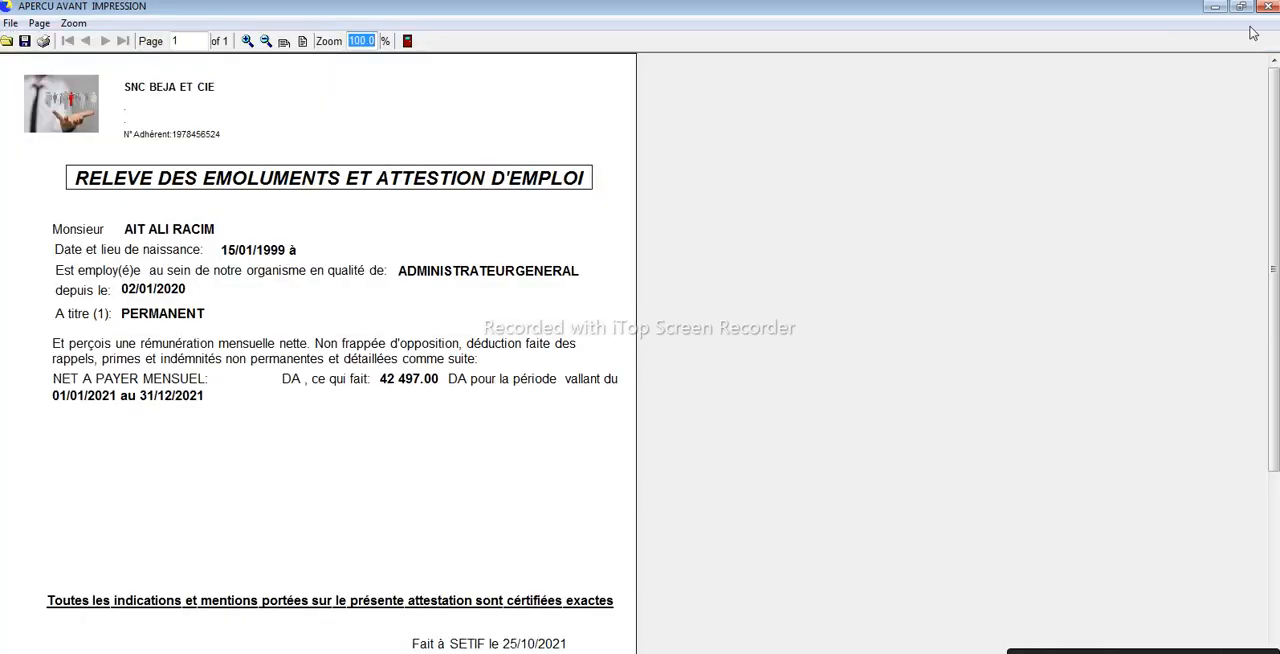
left_click(1268, 8)
left_click(1270, 108)
left_click(1155, 232)
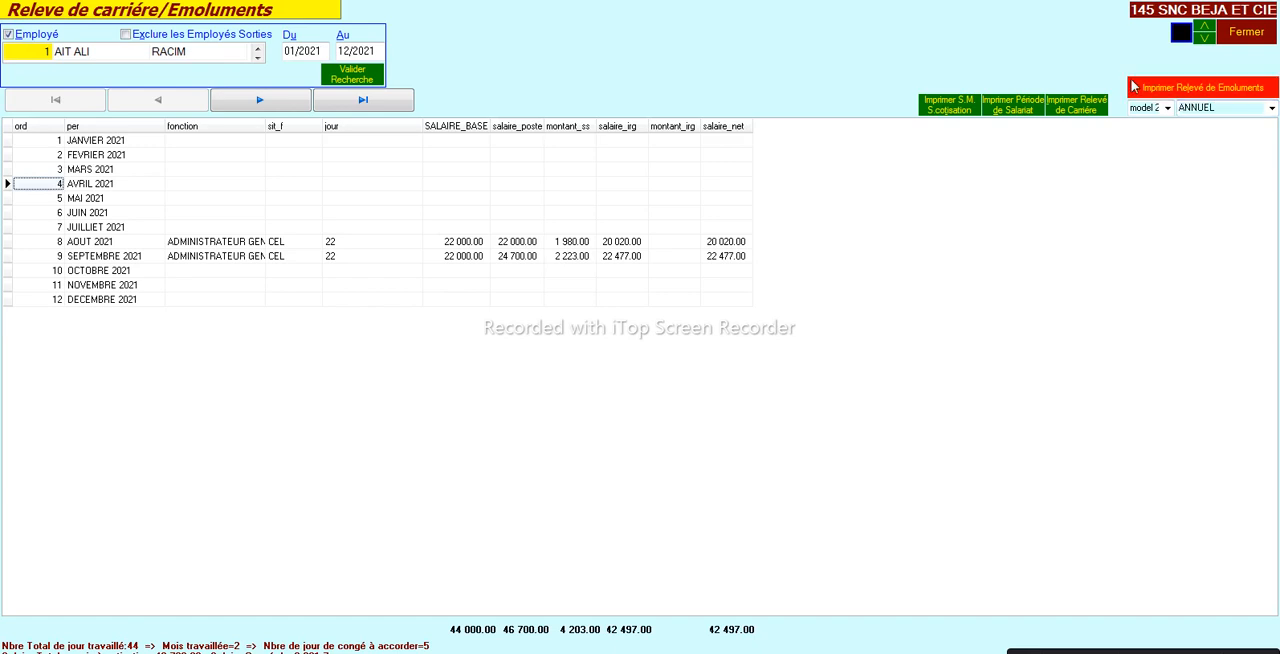
left_click(1266, 38)
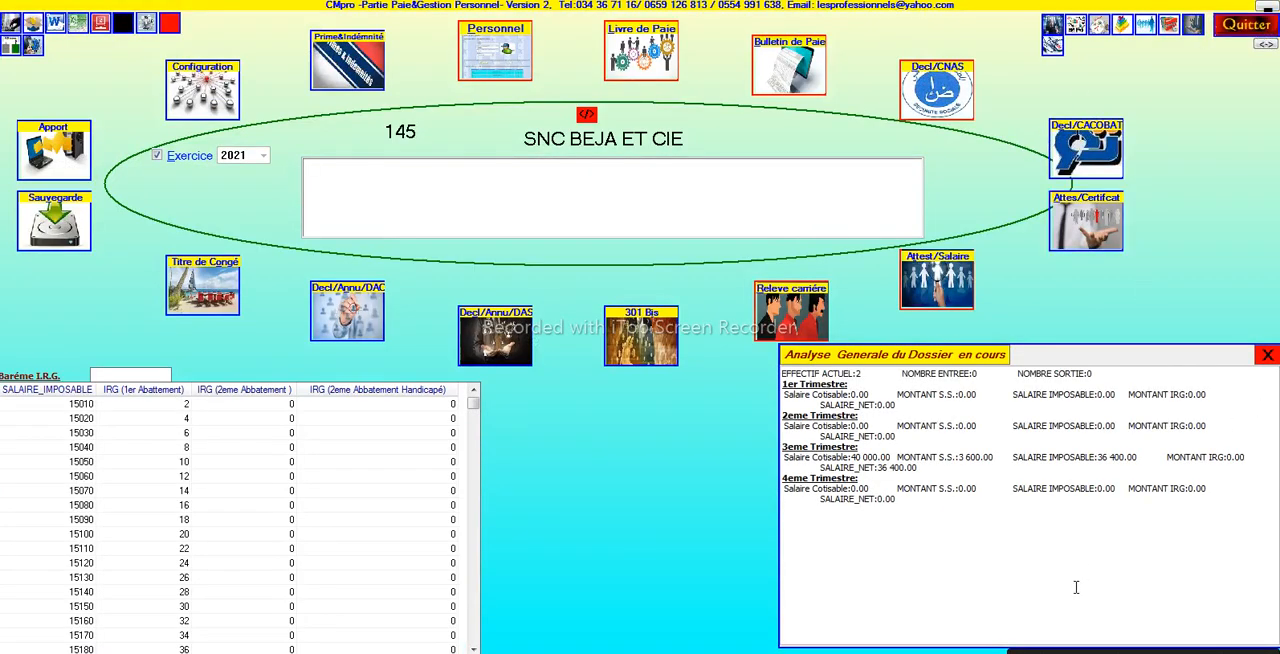
- In the 301 BIS declaration, fill the first month row with JANVIER 2021 and the receipt date 02/02/2021
left_click(641, 341)
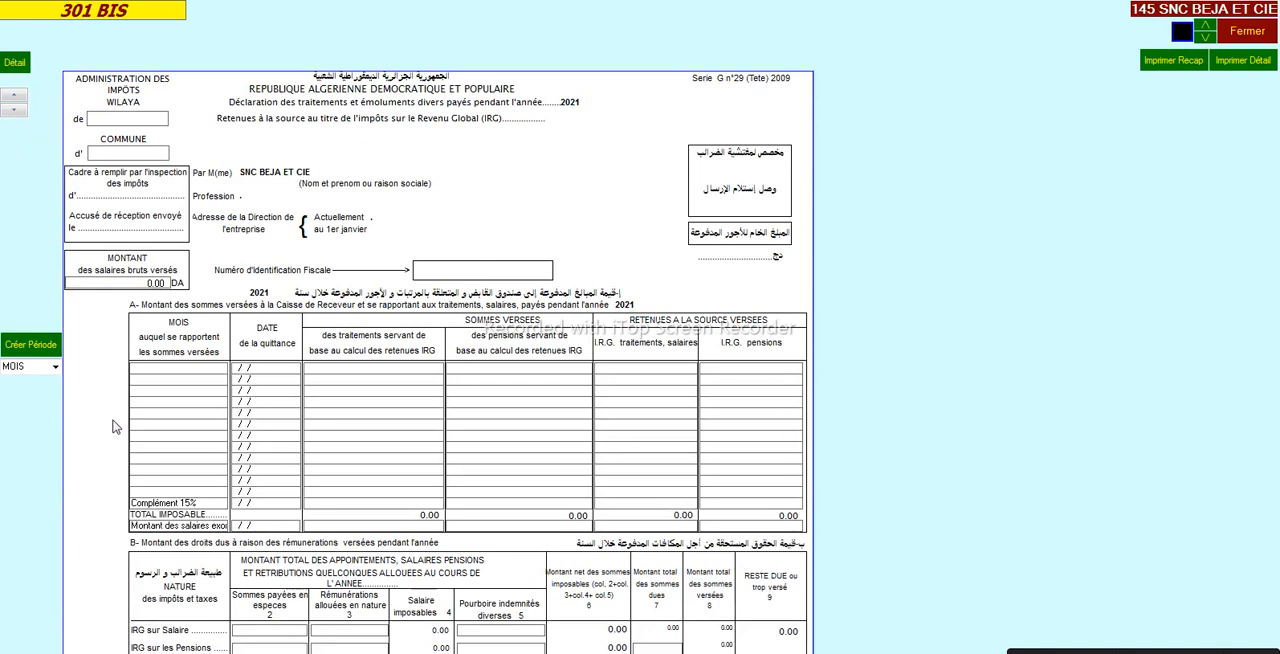
left_click(142, 366)
key("Tab")
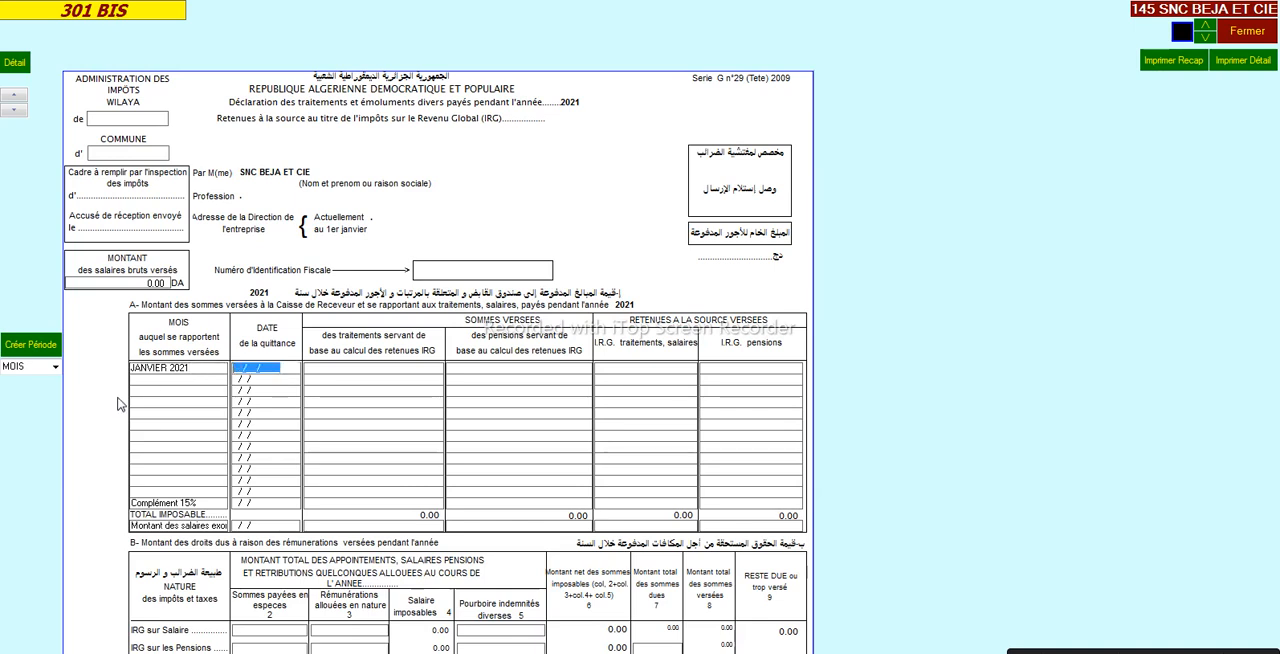
type("02/02/2021")
left_click(171, 382)
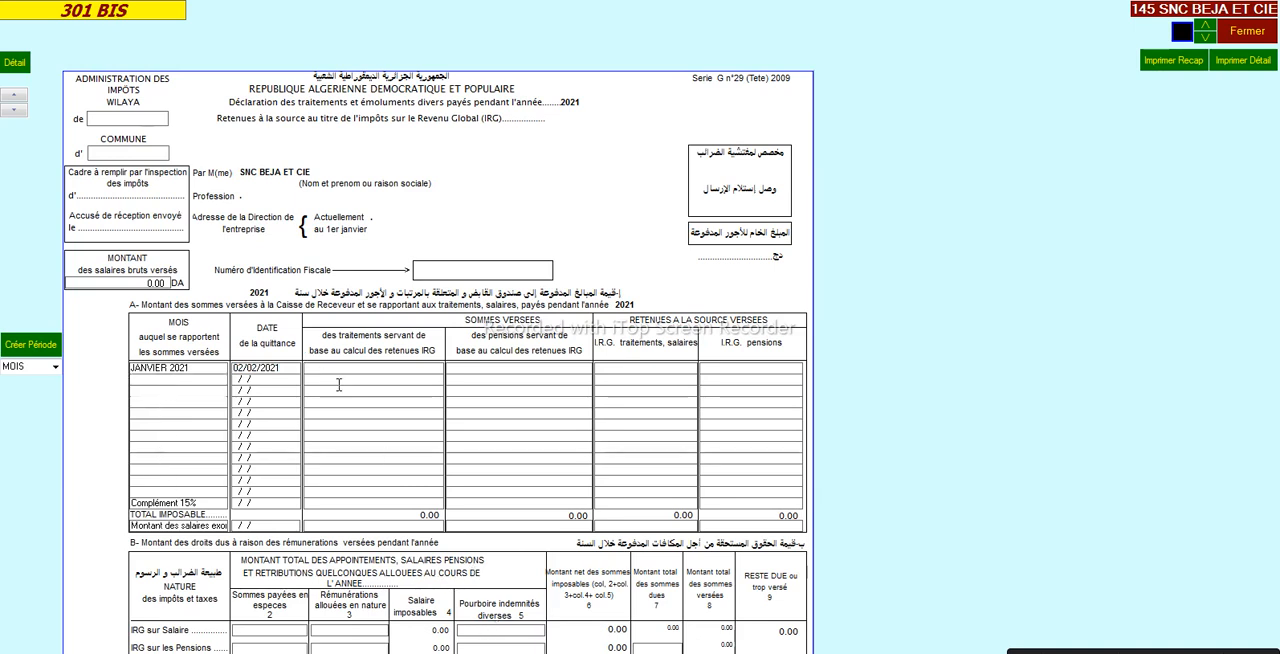
- Display the 301 BIS detail table with each employee's monthly amounts
left_click(20, 64)
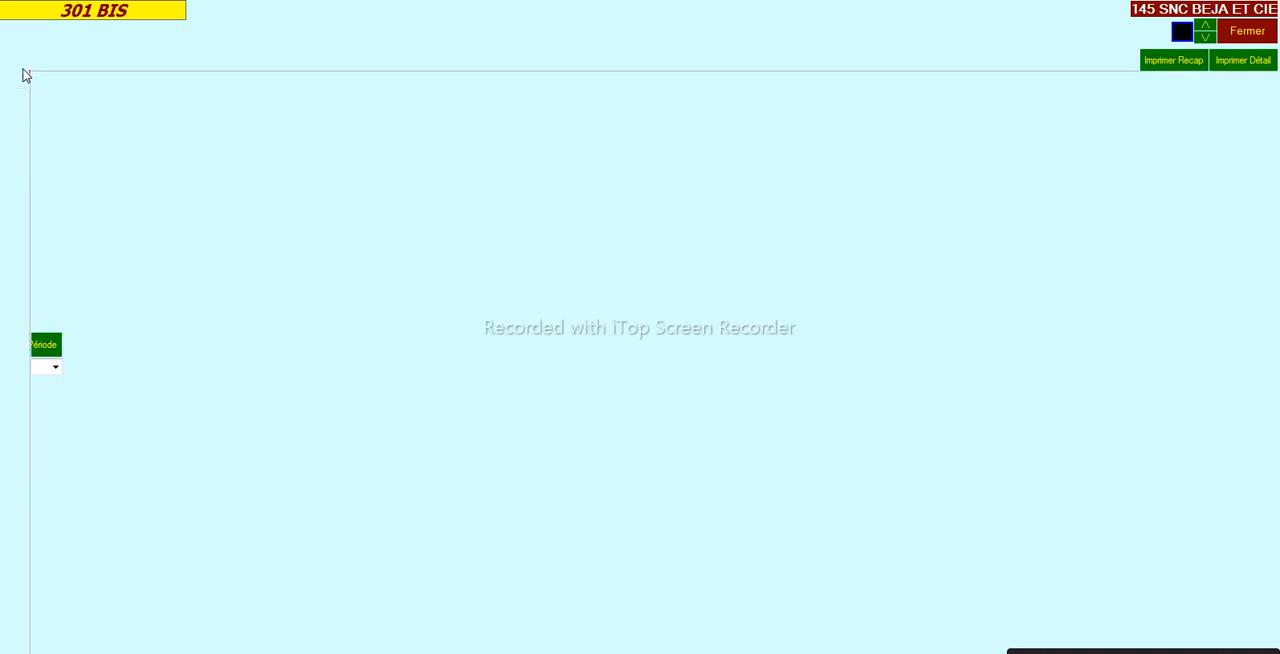
left_click(174, 108)
left_click(194, 97)
left_click(204, 107)
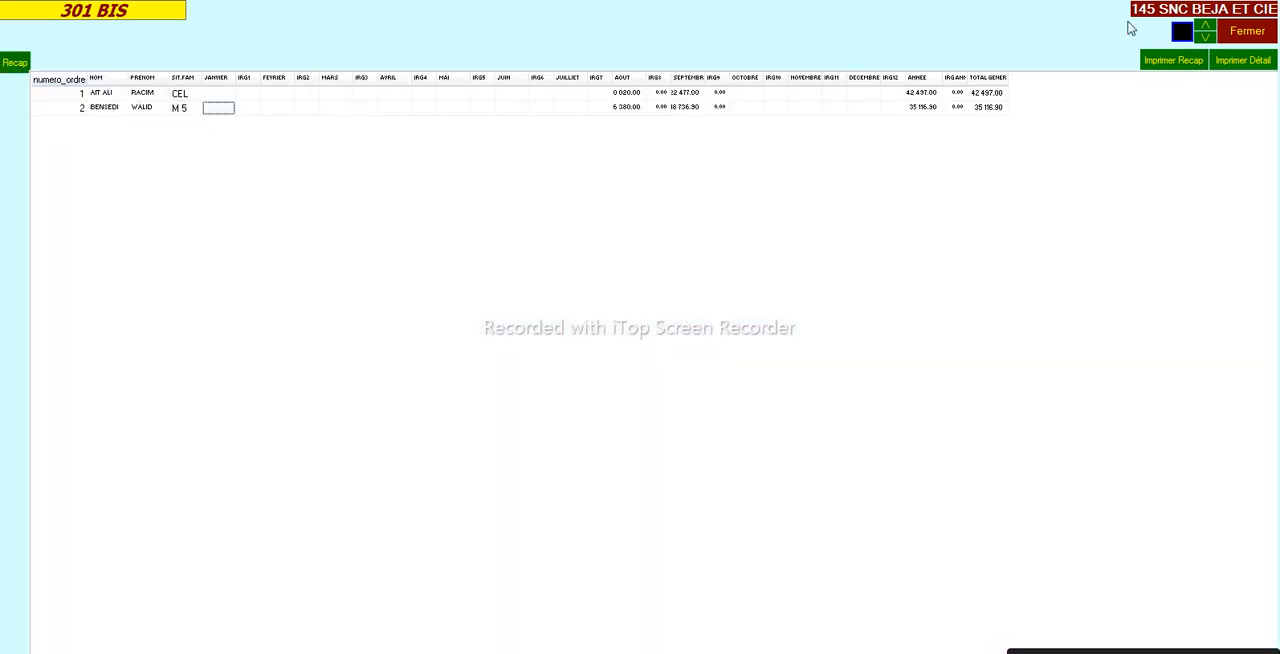
- Preview the 301 BIS recap and detail printouts, and close the declaration
left_click(1190, 64)
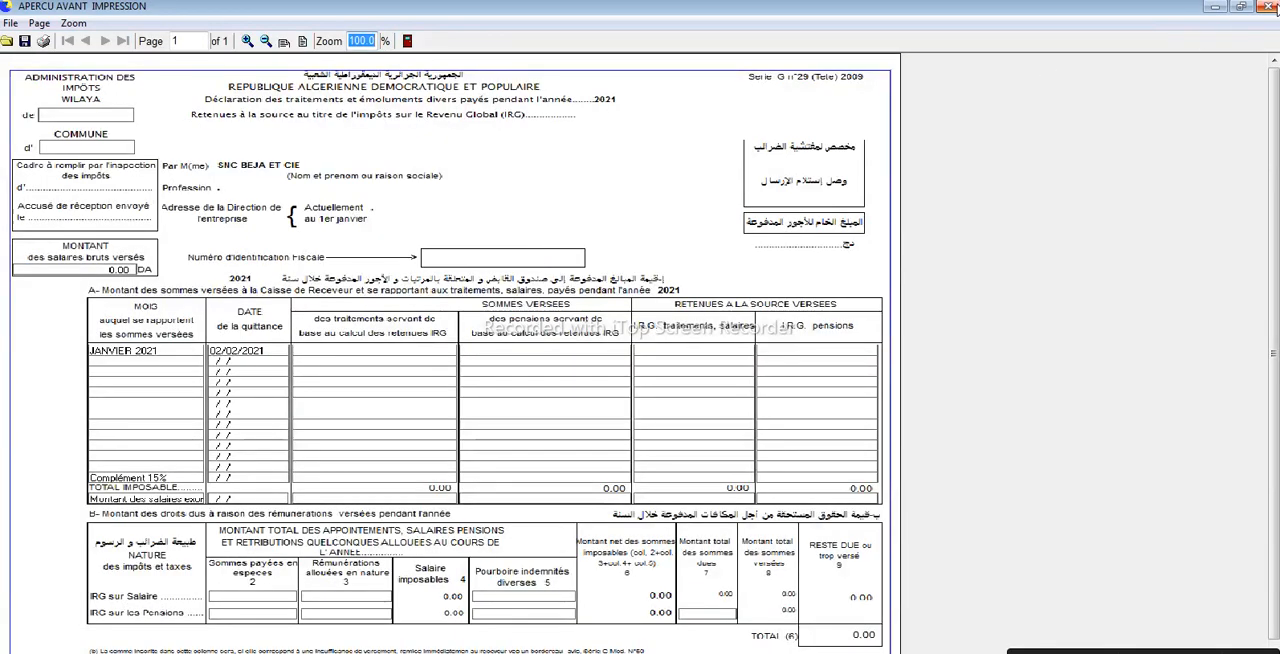
left_click(1268, 6)
left_click(1245, 60)
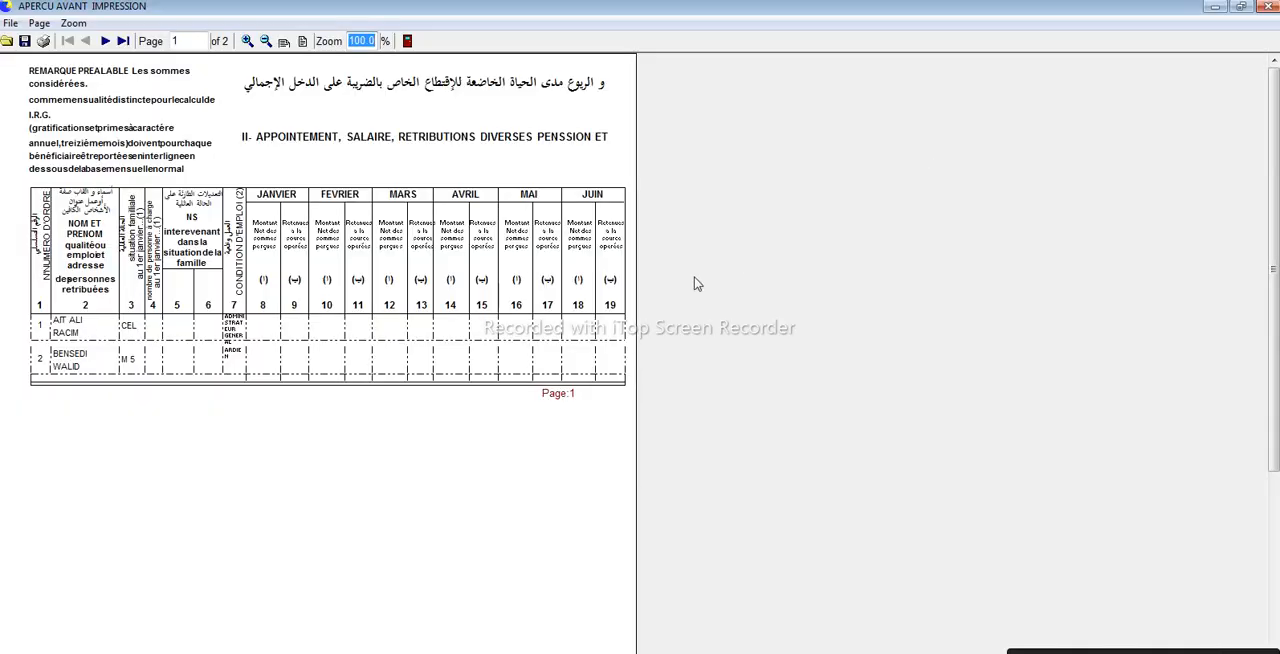
left_click(1267, 8)
left_click(1254, 34)
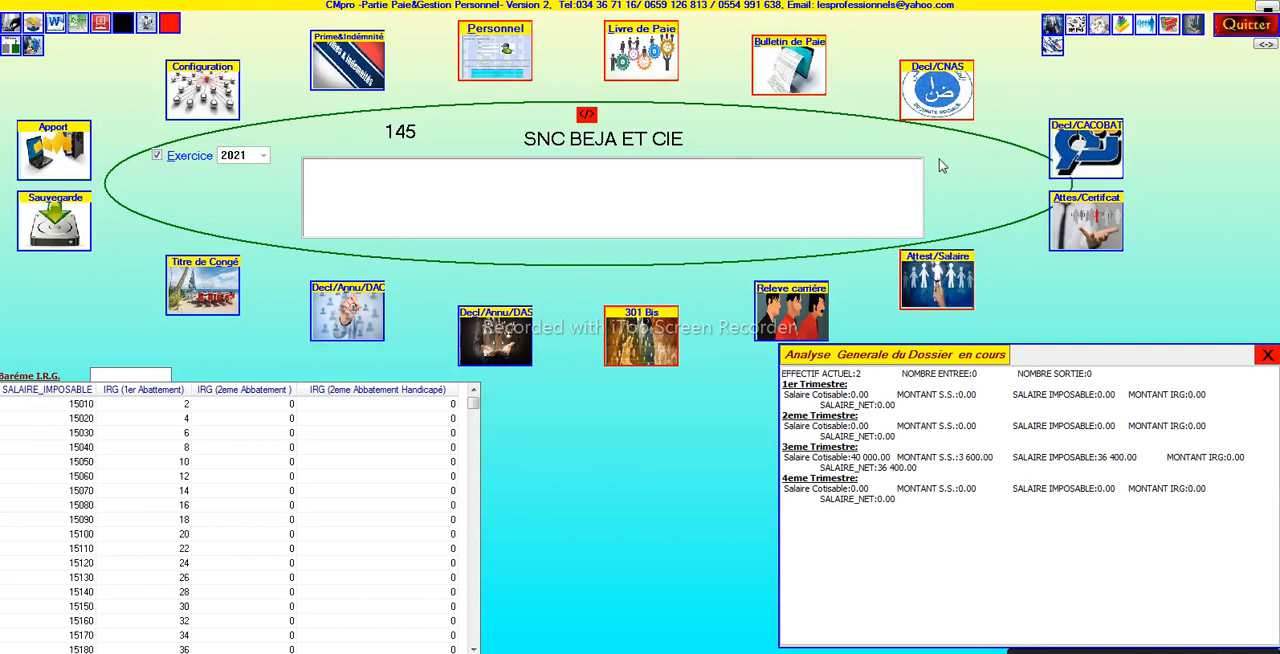
- View the annual DAS salary declaration and the annual CACOBATPH declaration, closing each one
left_click(497, 346)
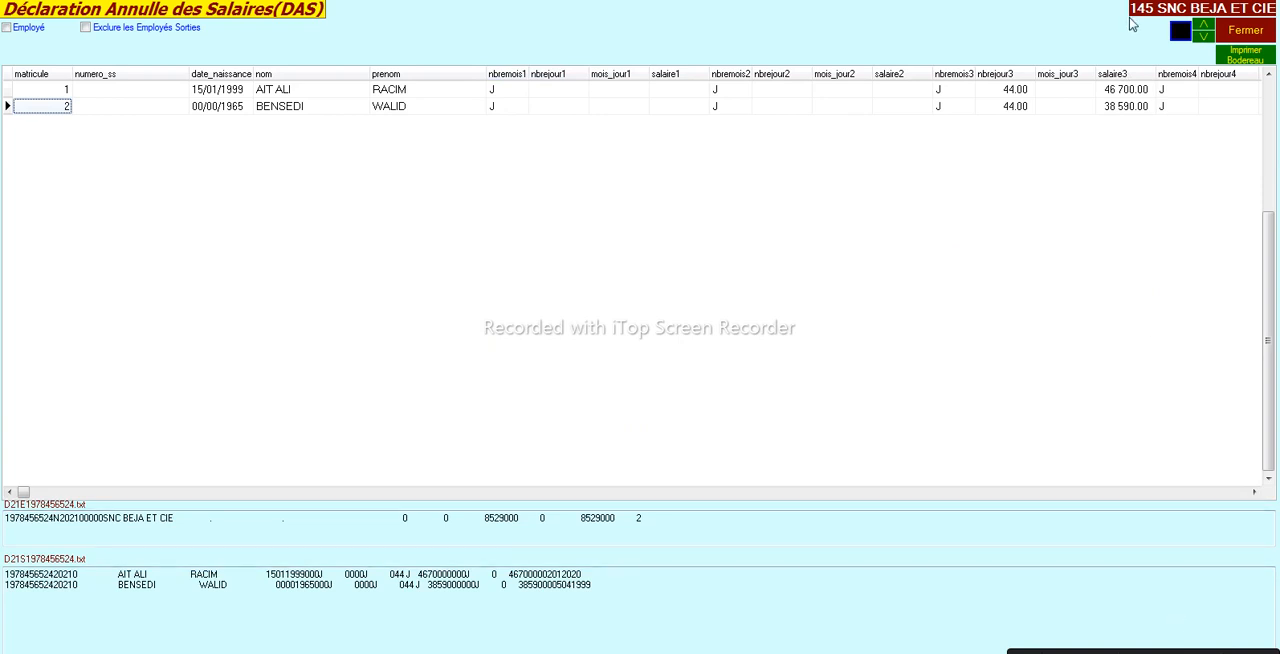
left_click(1229, 35)
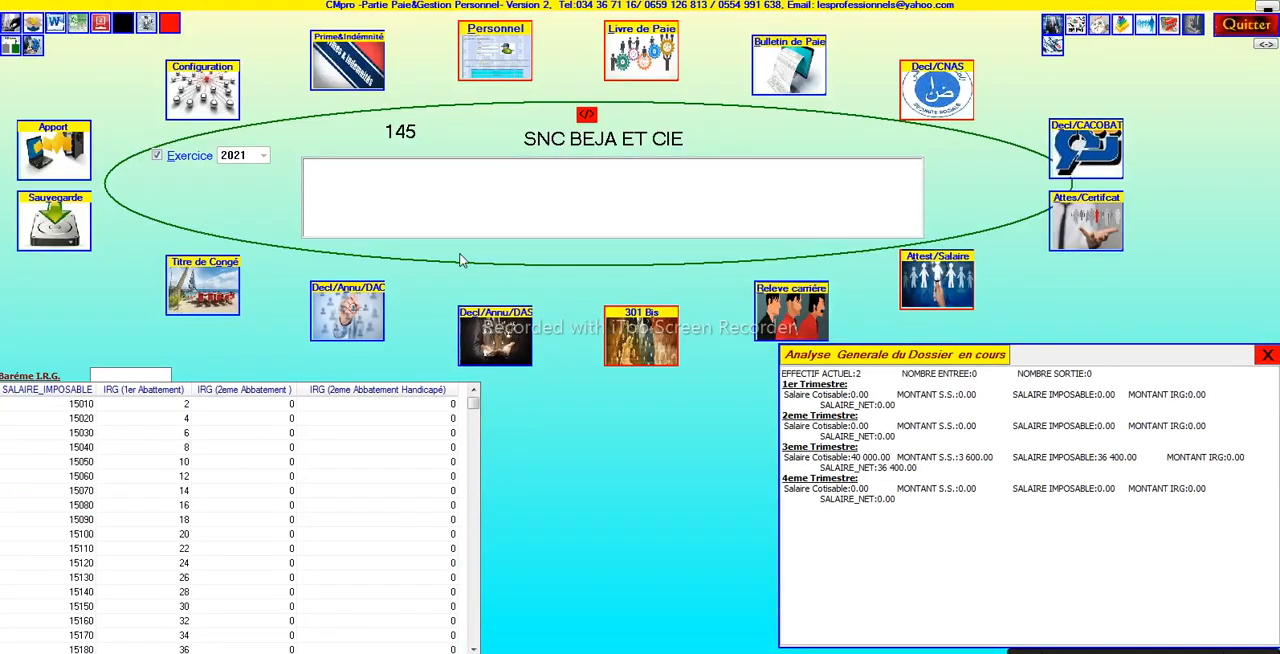
left_click(350, 317)
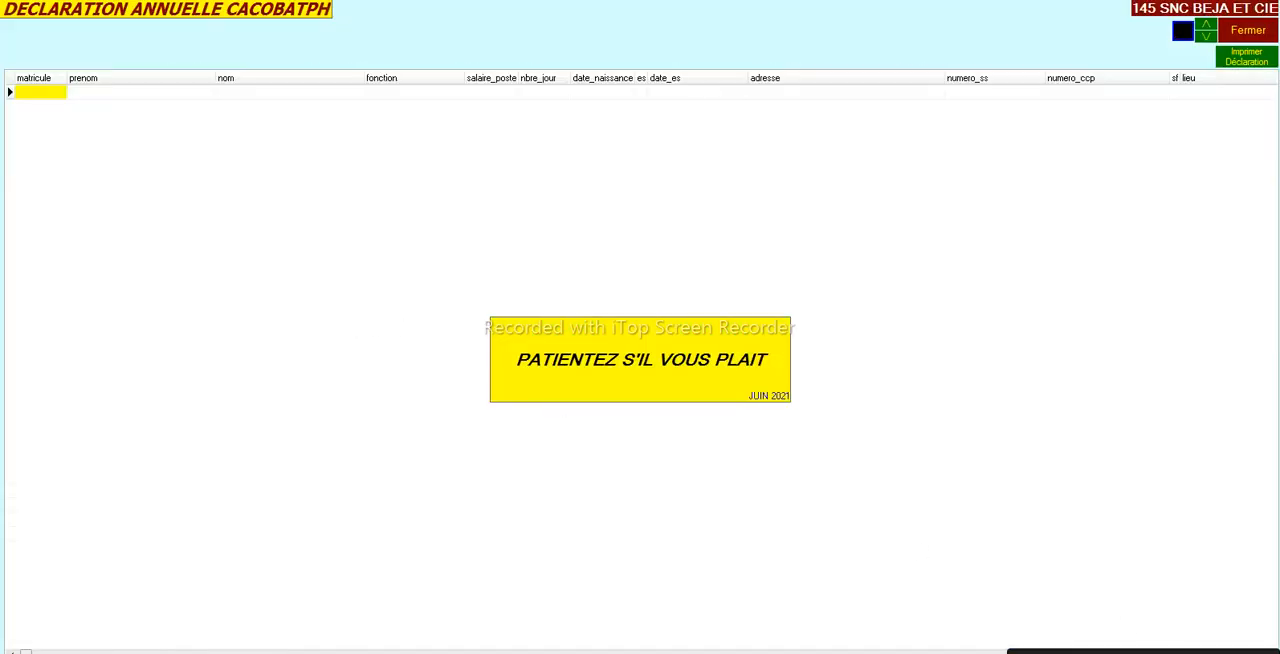
left_click(1229, 33)
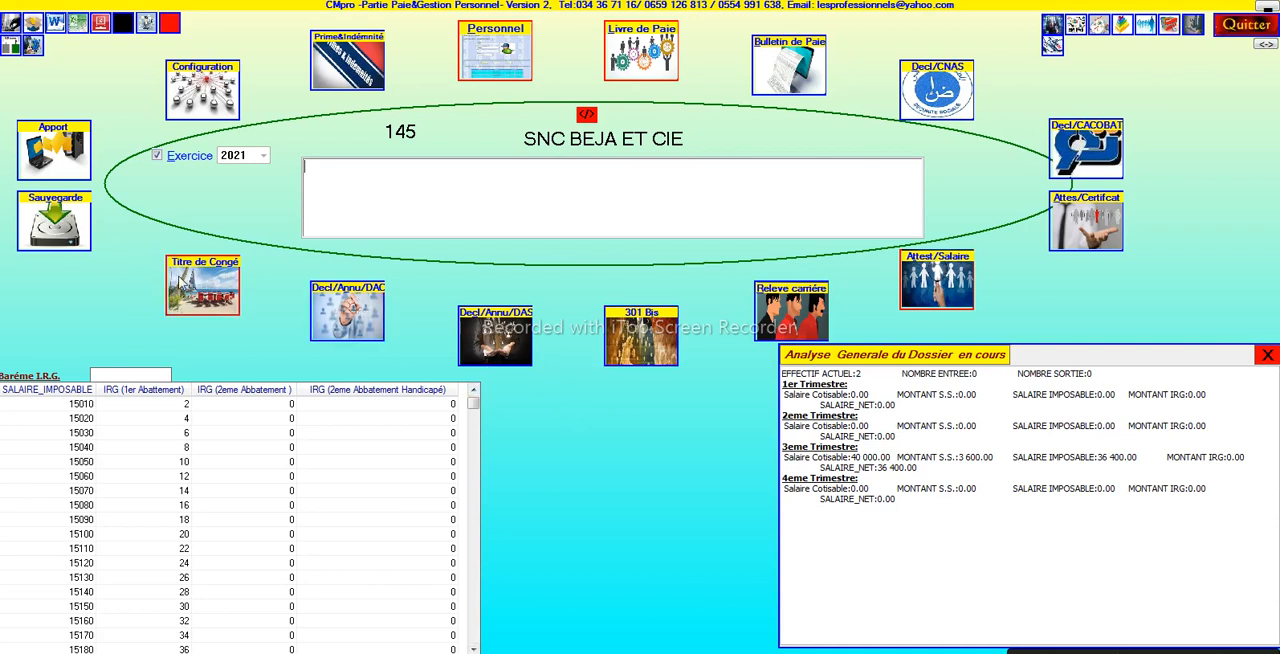
- Preview the first employee's Titre de Congé printout with the leave dates blank, and close the leave screen
left_click(181, 283)
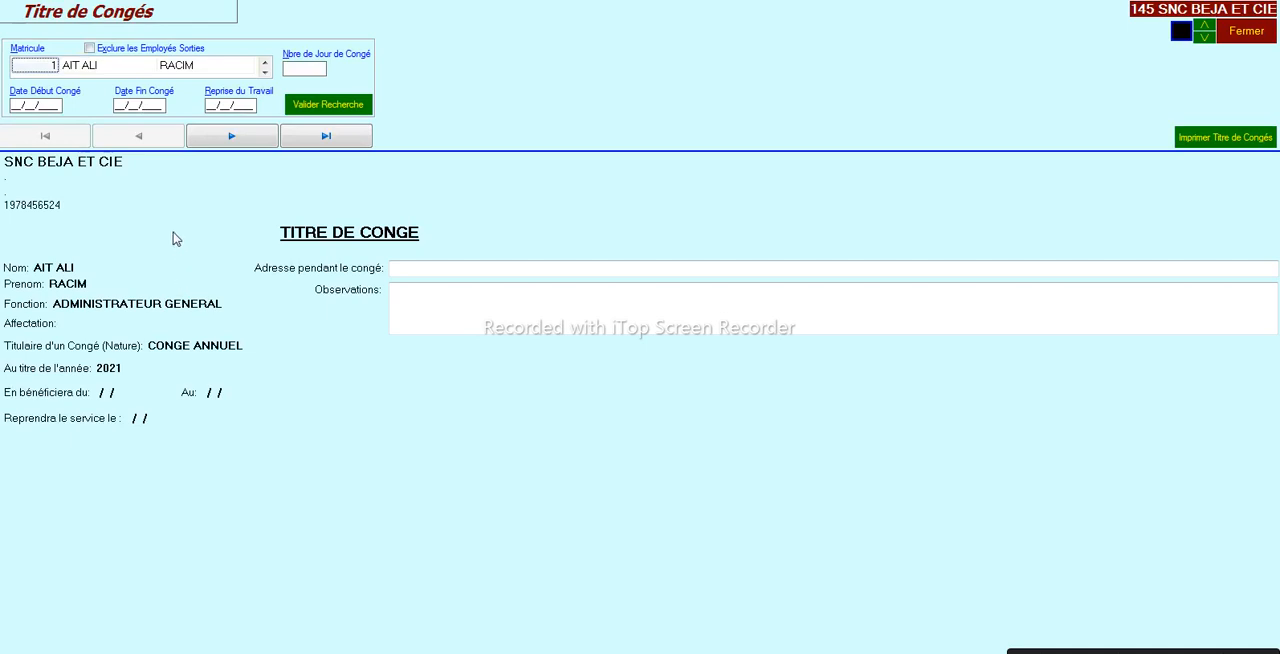
left_click(32, 107)
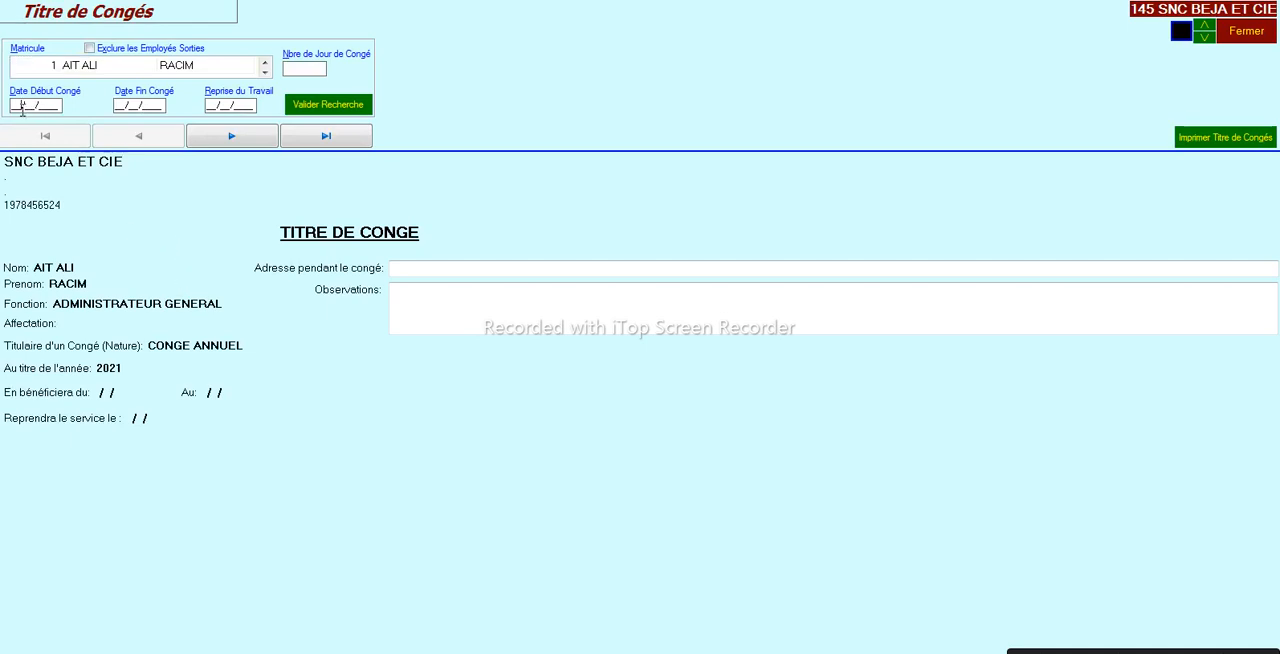
left_click(1212, 144)
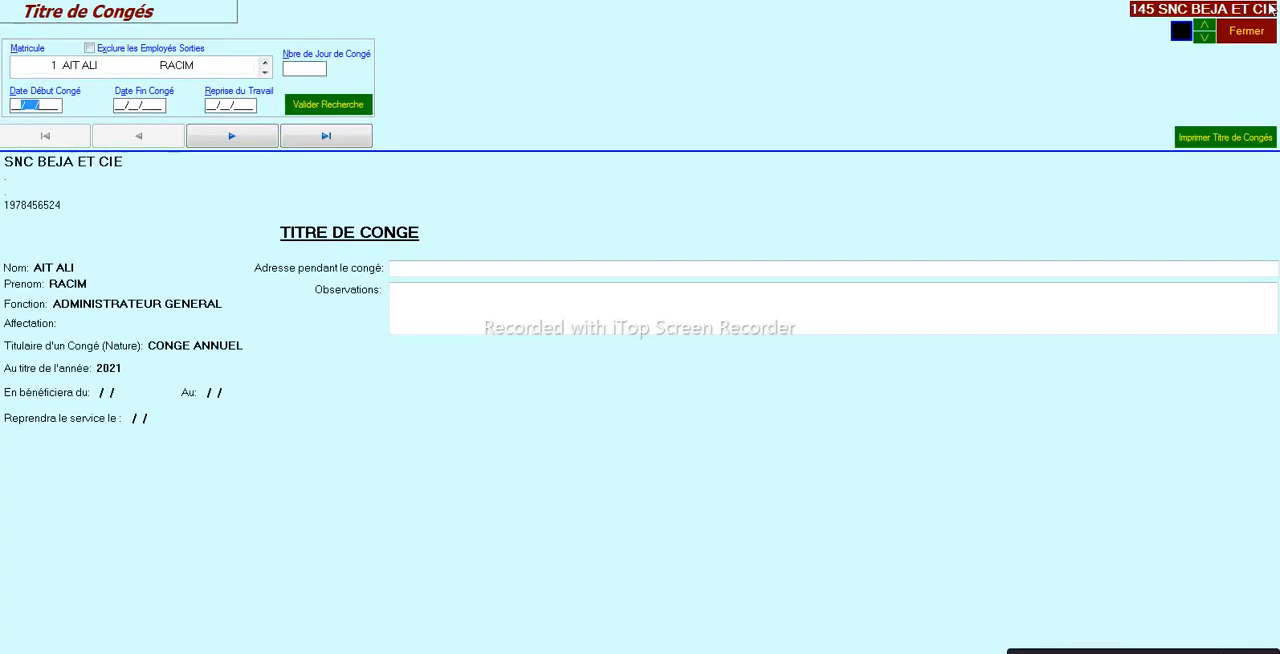
left_click(1268, 6)
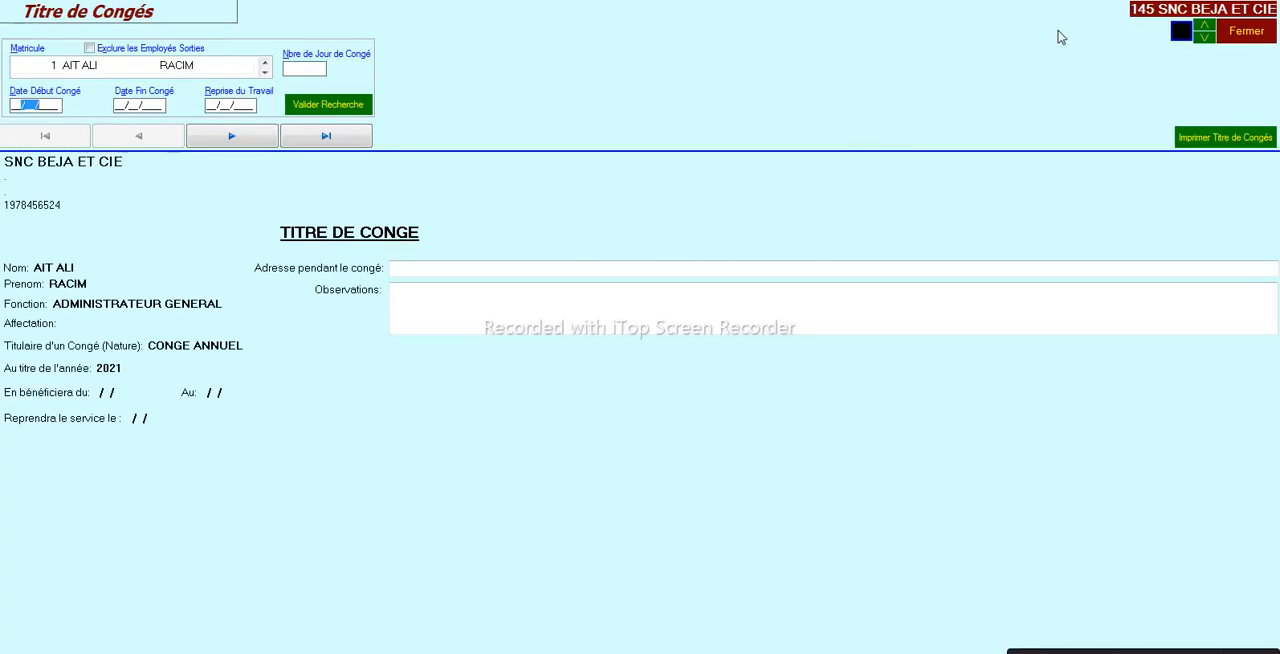
left_click(1238, 40)
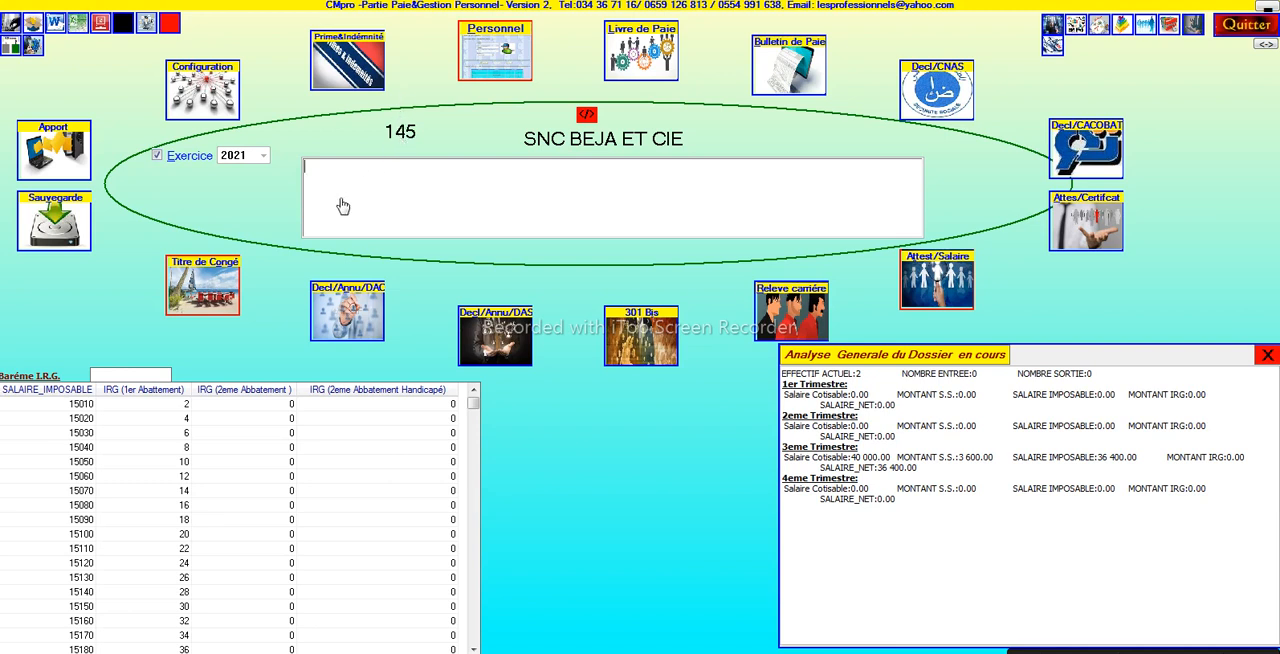
- Write the note MANQUE POINTAE in the SNC BEJA ET CIE dossier's notes area on the main screen
type("MANQUE")
key("shift+Left")
key("shift+Left")
type("POI")
key("shift+Left")
key("Right")
- Switch to the SARL OMEA dossier, and reopen SNC BEJA ET CIE from the dossier list to check its note
left_click(584, 118)
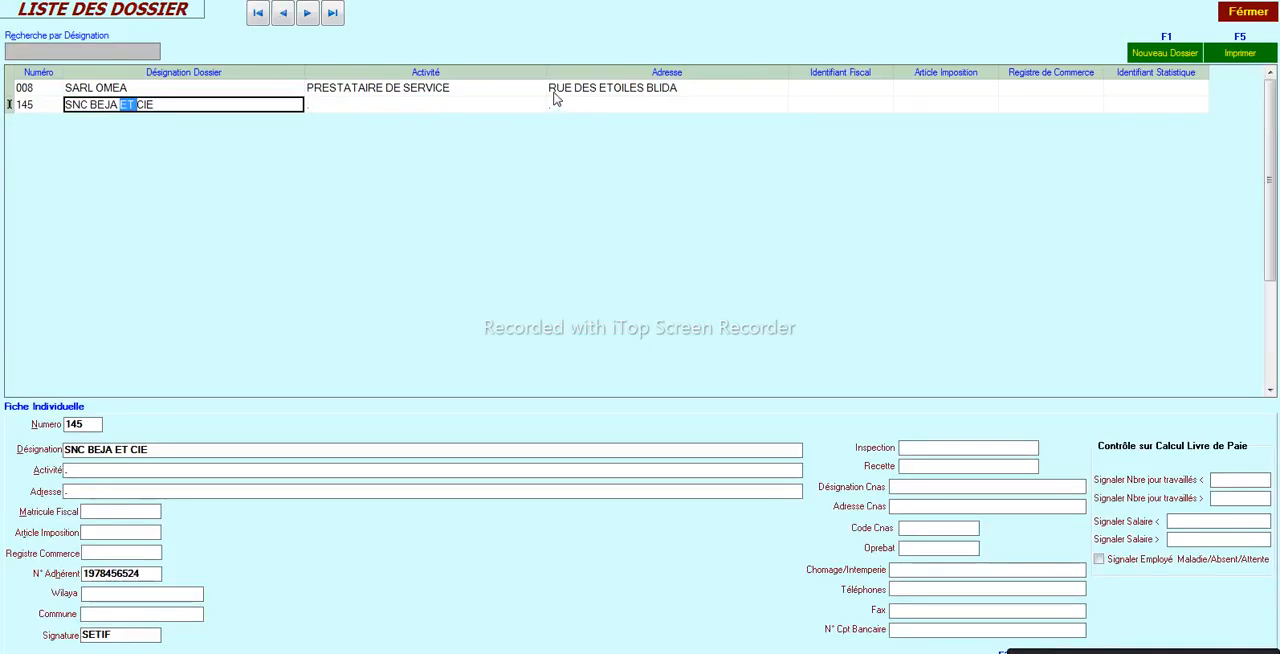
double_click(554, 92)
left_click(594, 116)
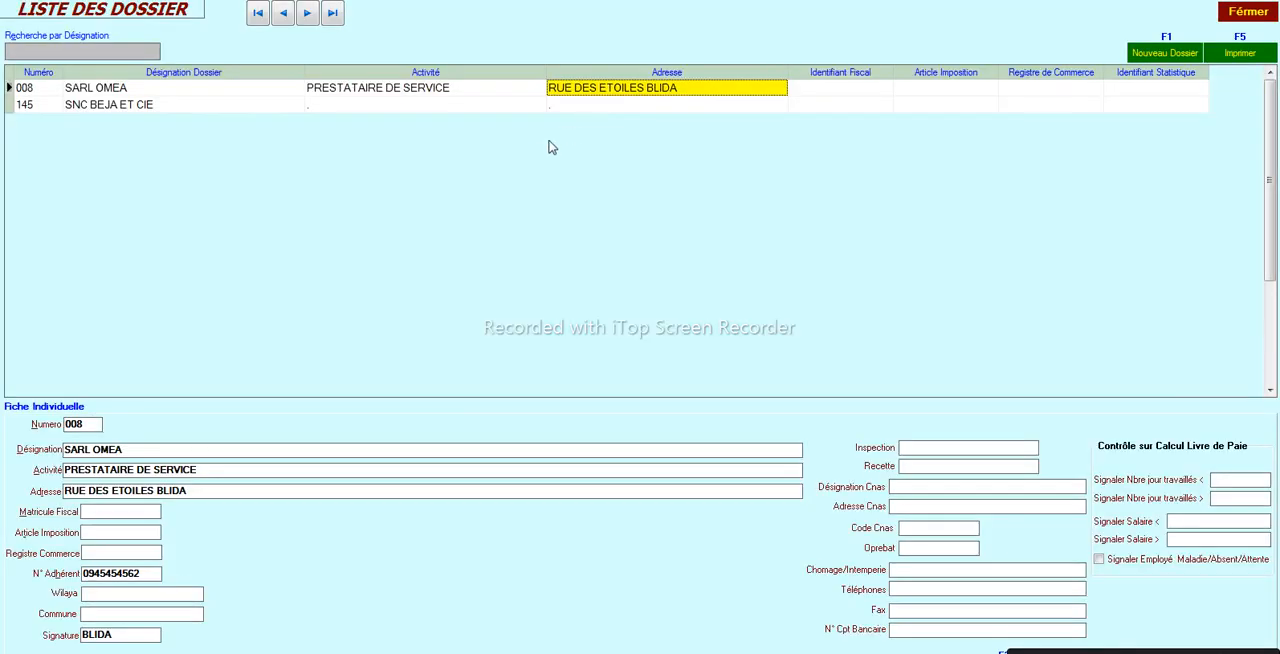
double_click(425, 104)
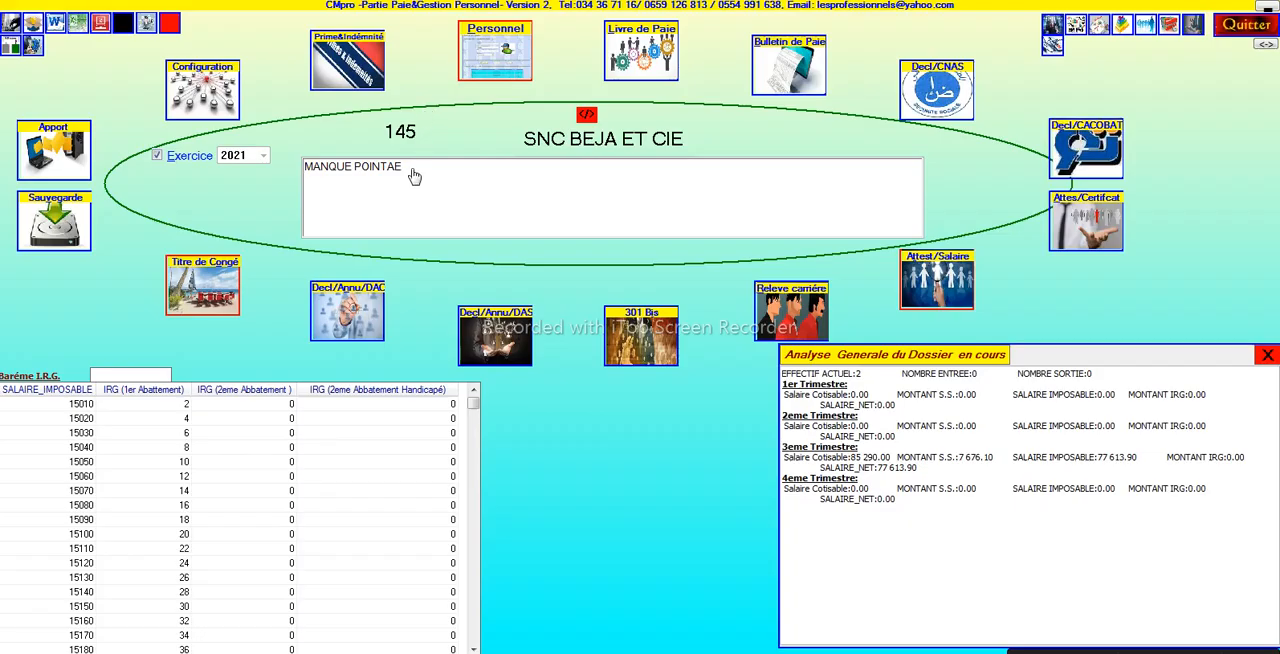